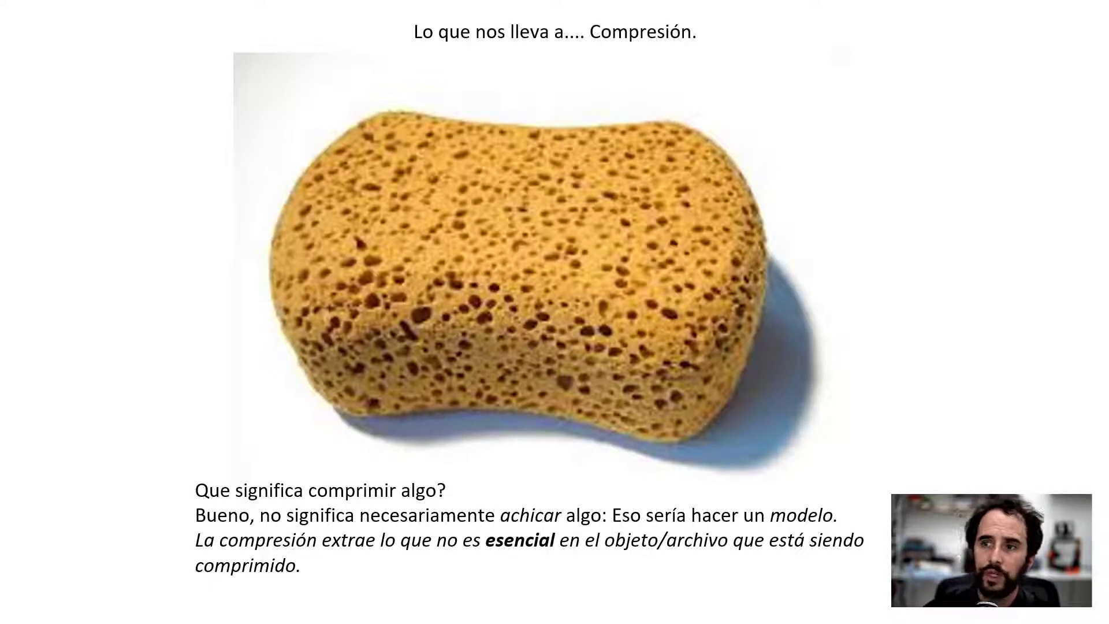
- Advance past the sponge compression slide to the next slide
{"action": "key", "text": "Right"}
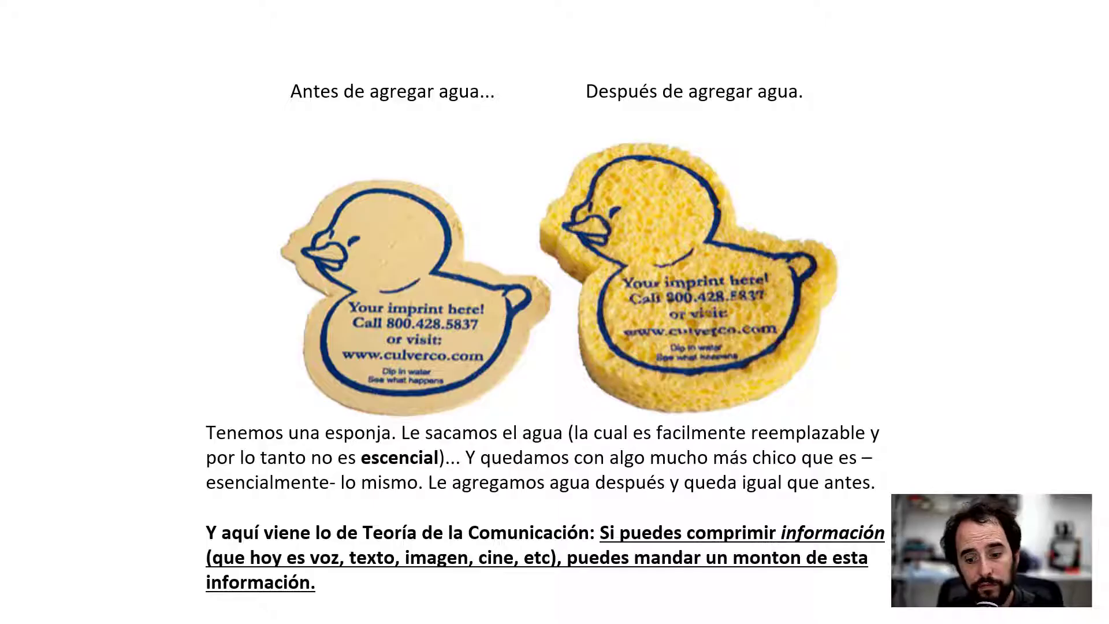
- Show the red-square image compression slide, then switch to Photoshop's Home screen
{"action": "key", "text": "Right"}
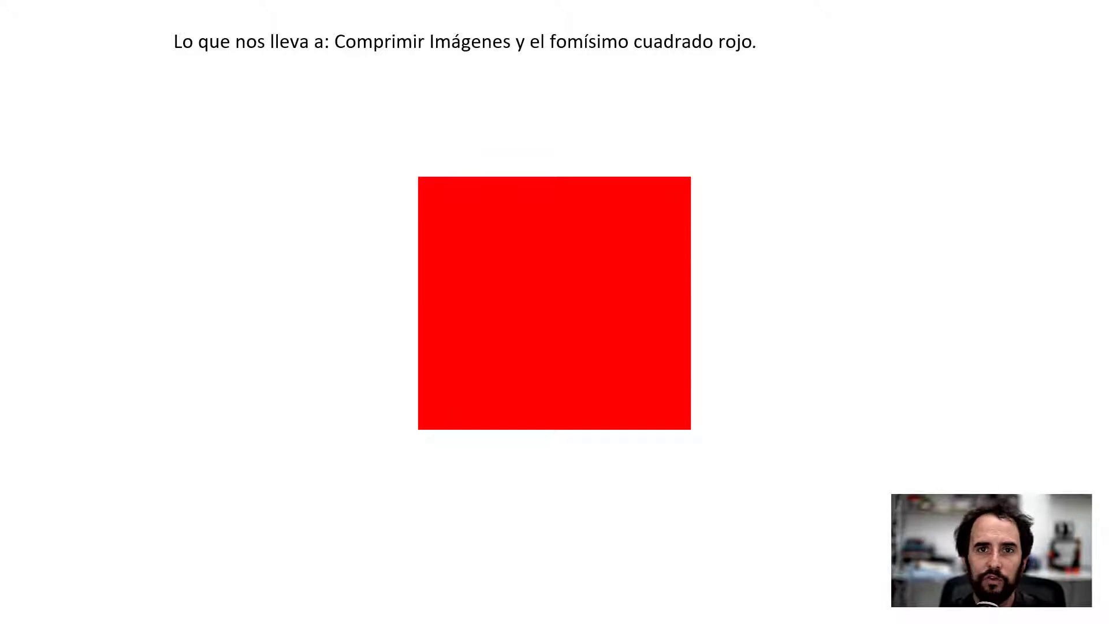
{"action": "key", "text": "alt+Tab"}
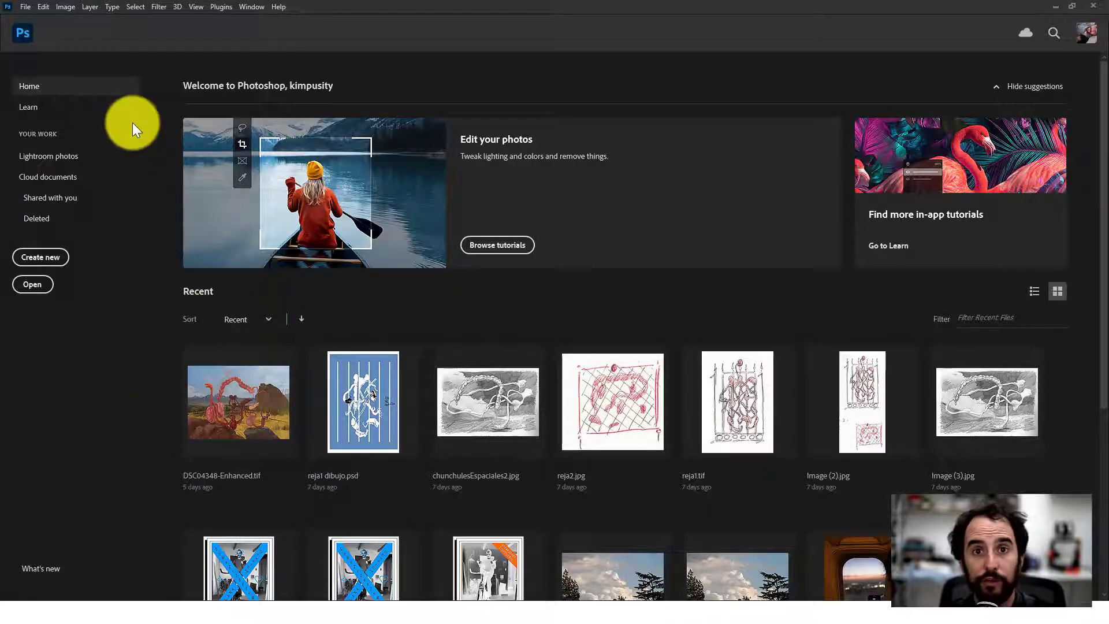
- Start a new document via File > New, showing the A3 preset settings
{"action": "left_click", "coordinate": [24, 6]}
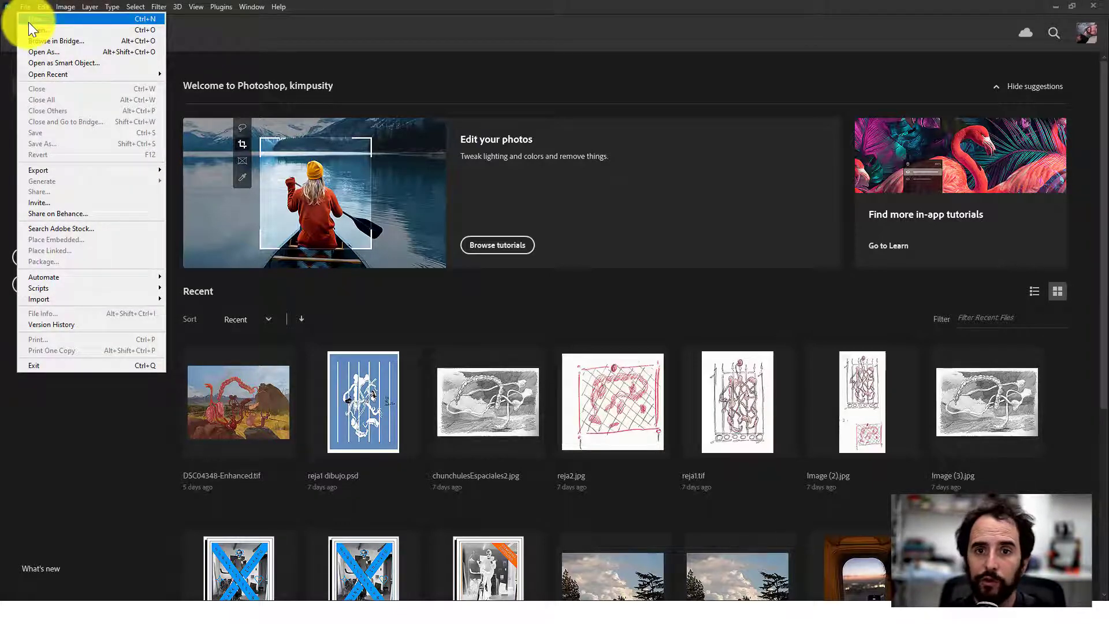
{"action": "left_click", "coordinate": [306, 65]}
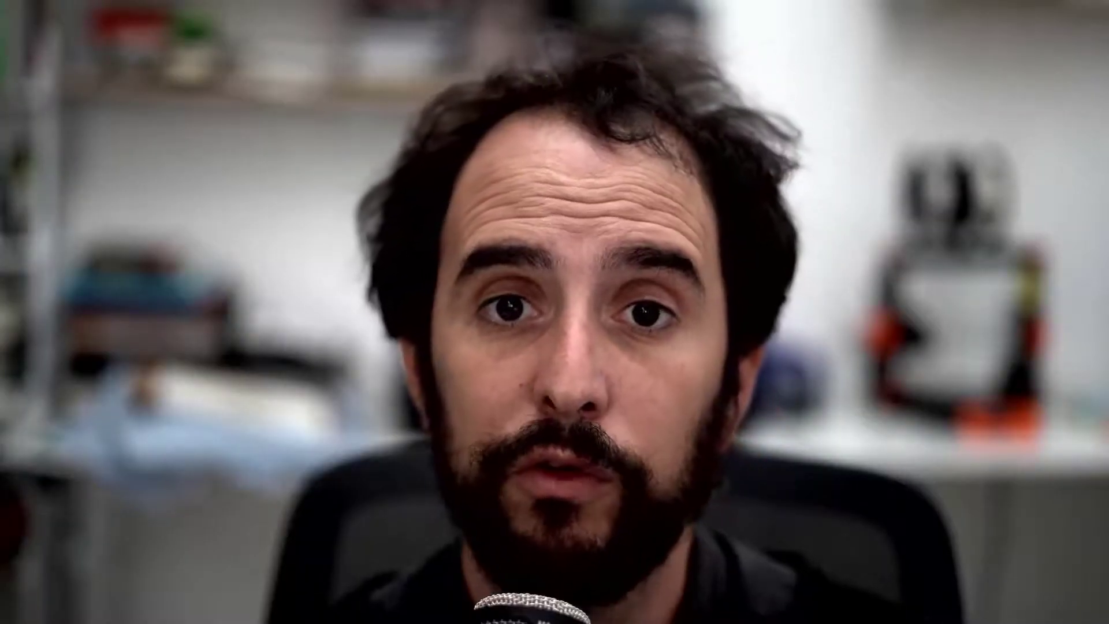
{"action": "left_click", "coordinate": [25, 6]}
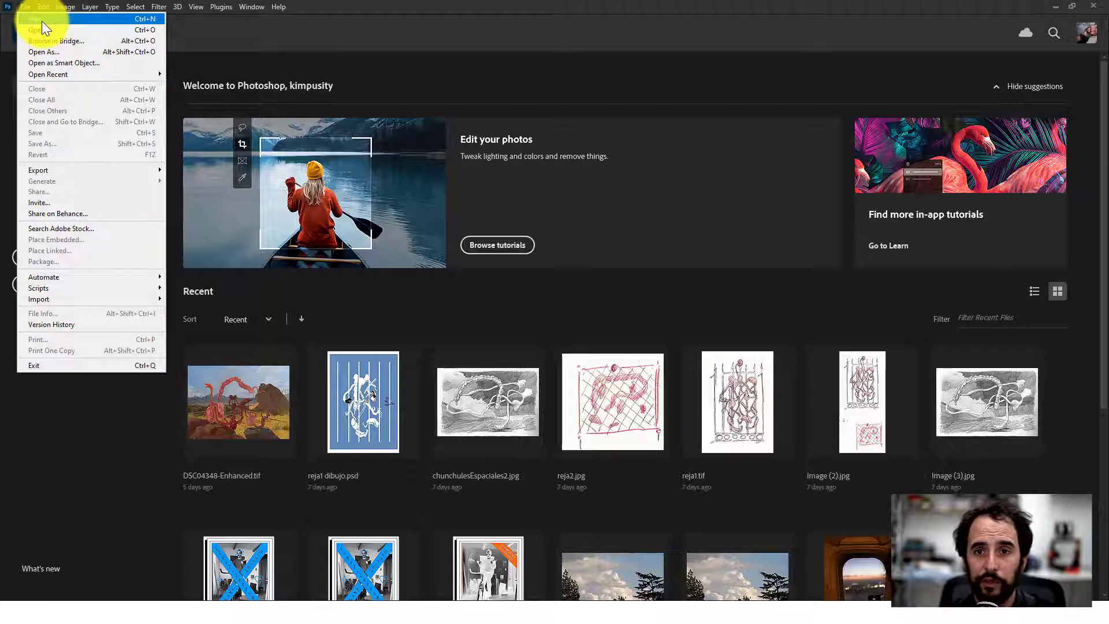
{"action": "left_click", "coordinate": [41, 21]}
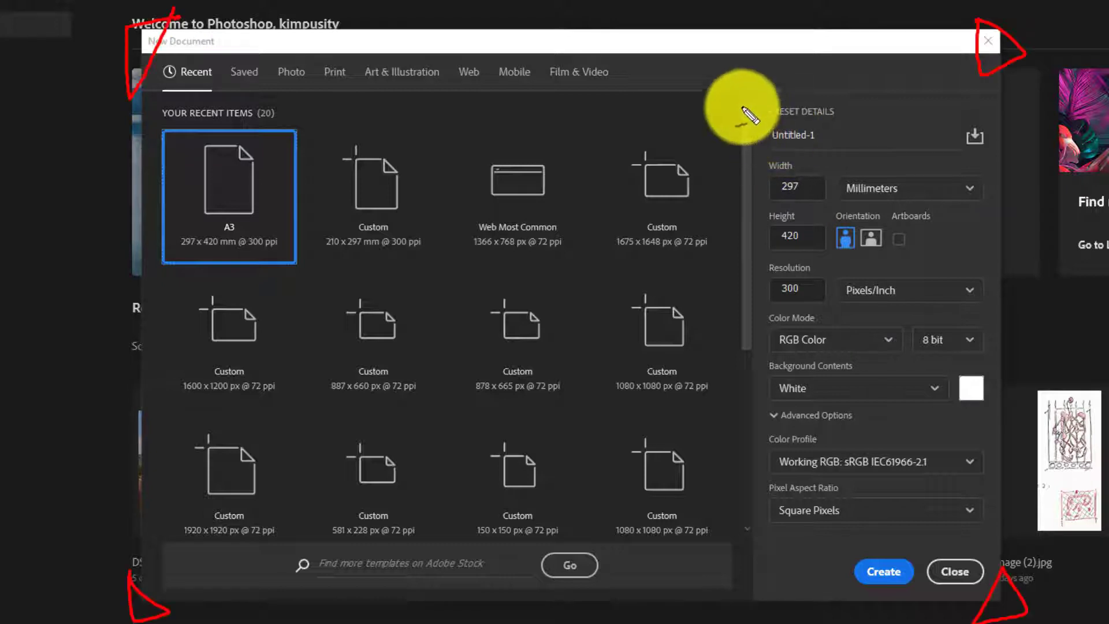
- Mark the preset details and the width/height settings in red on screen
{"action": "left_click_drag", "start_coordinate": [745, 75], "coordinate": [763, 595]}
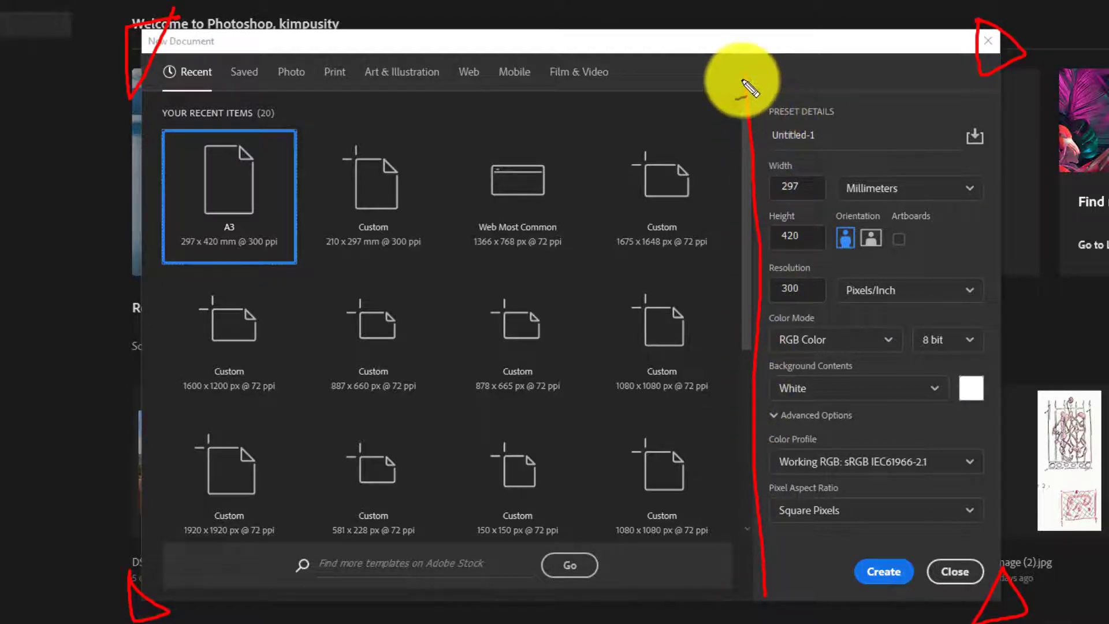
{"action": "mouse_move", "coordinate": [744, 78]}
{"action": "left_mouse_down"}
{"action": "mouse_move", "coordinate": [1003, 202]}
{"action": "mouse_move", "coordinate": [997, 587]}
{"action": "mouse_move", "coordinate": [802, 606]}
{"action": "mouse_move", "coordinate": [757, 598]}
{"action": "left_mouse_up"}
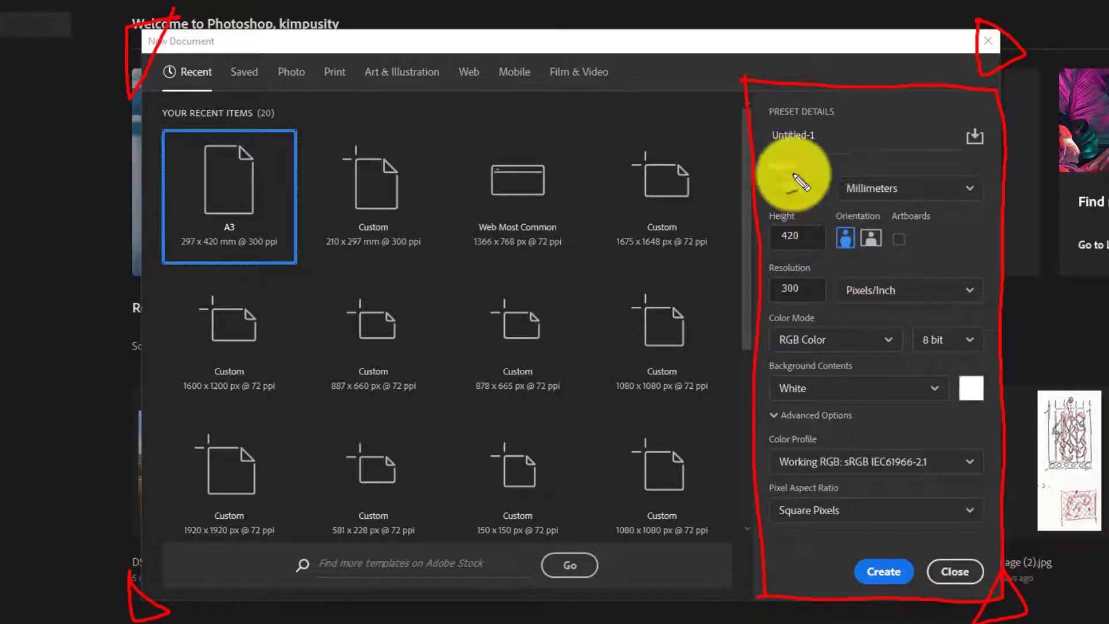
{"action": "mouse_move", "coordinate": [790, 169]}
{"action": "left_mouse_down"}
{"action": "mouse_move", "coordinate": [792, 199]}
{"action": "mouse_move", "coordinate": [743, 173]}
{"action": "mouse_move", "coordinate": [788, 203]}
{"action": "mouse_move", "coordinate": [833, 269]}
{"action": "mouse_move", "coordinate": [776, 255]}
{"action": "mouse_move", "coordinate": [839, 276]}
{"action": "mouse_move", "coordinate": [836, 295]}
{"action": "left_mouse_up"}
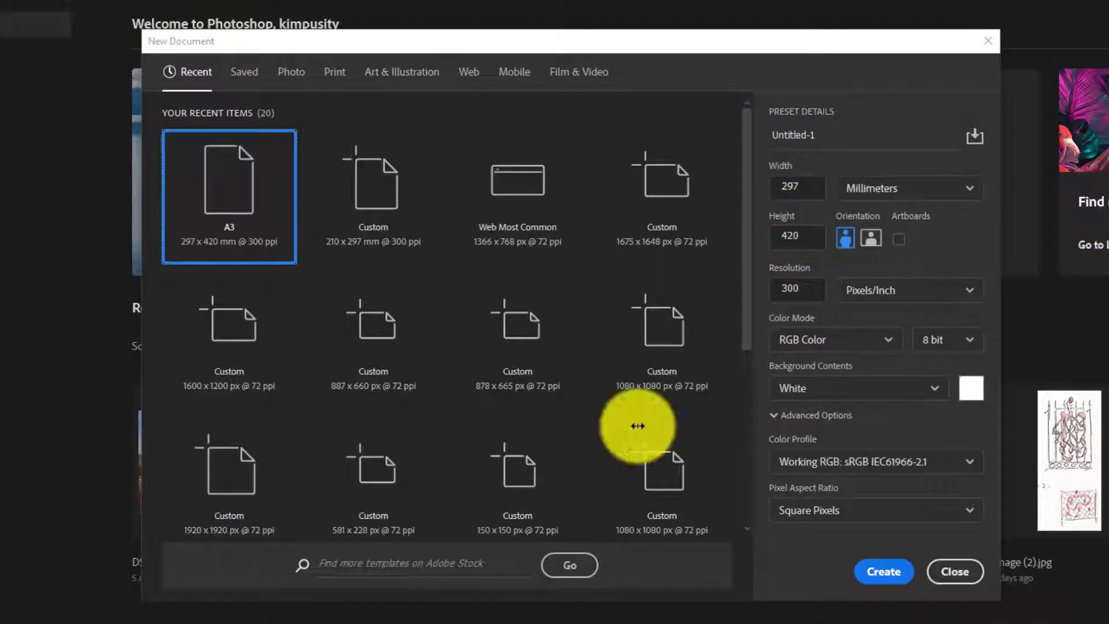
- Set the document size to 1920 × 1080 pixels
{"action": "left_click", "coordinate": [913, 197]}
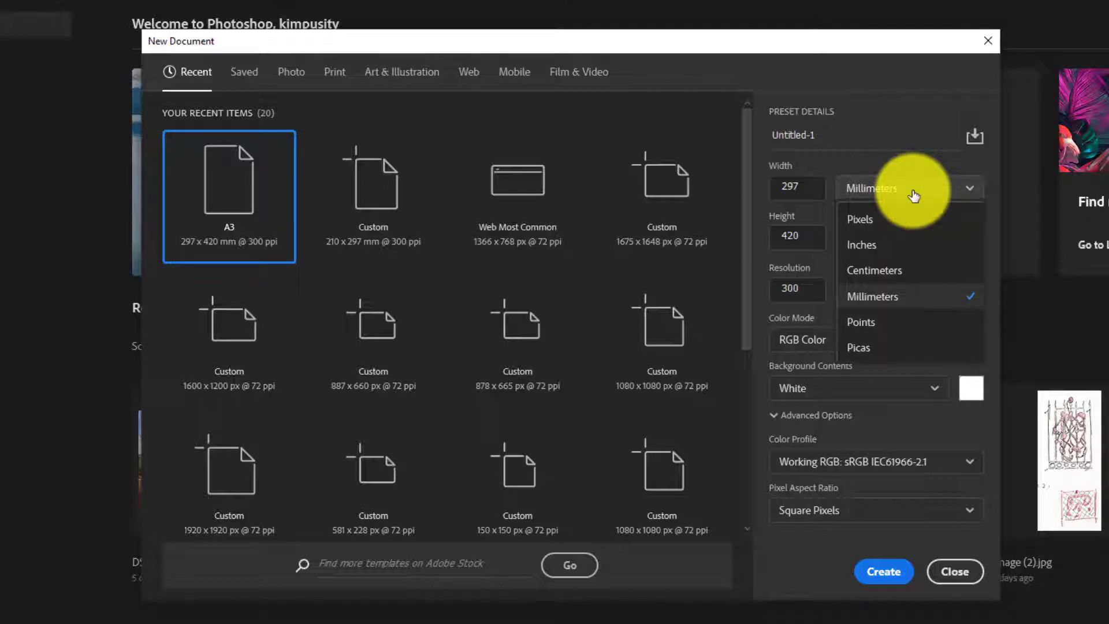
{"action": "left_click", "coordinate": [869, 192]}
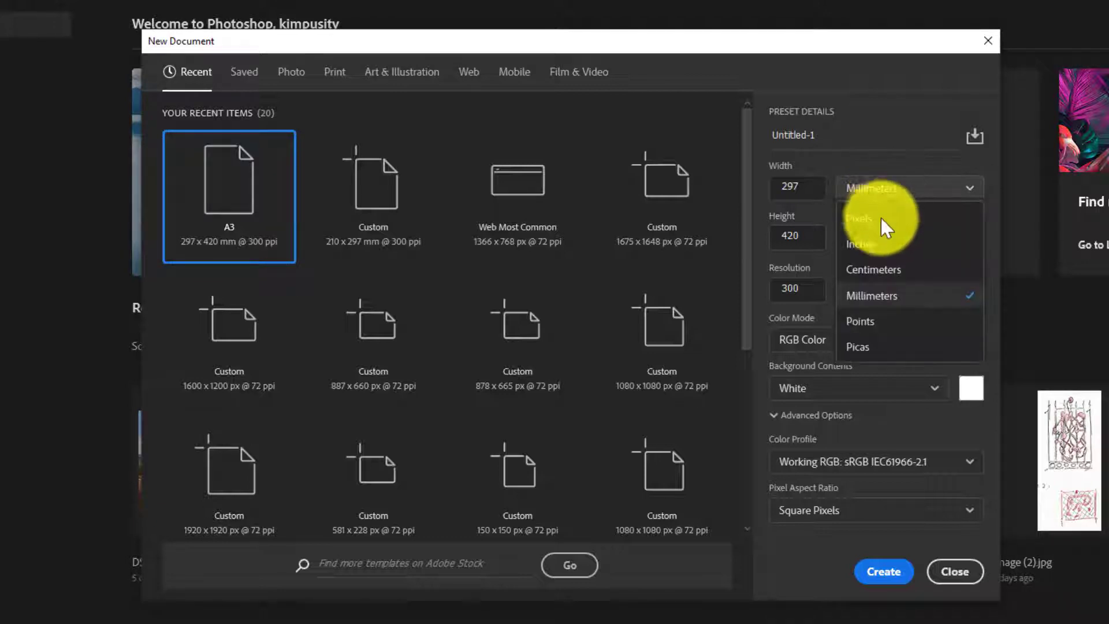
{"action": "left_click", "coordinate": [873, 219]}
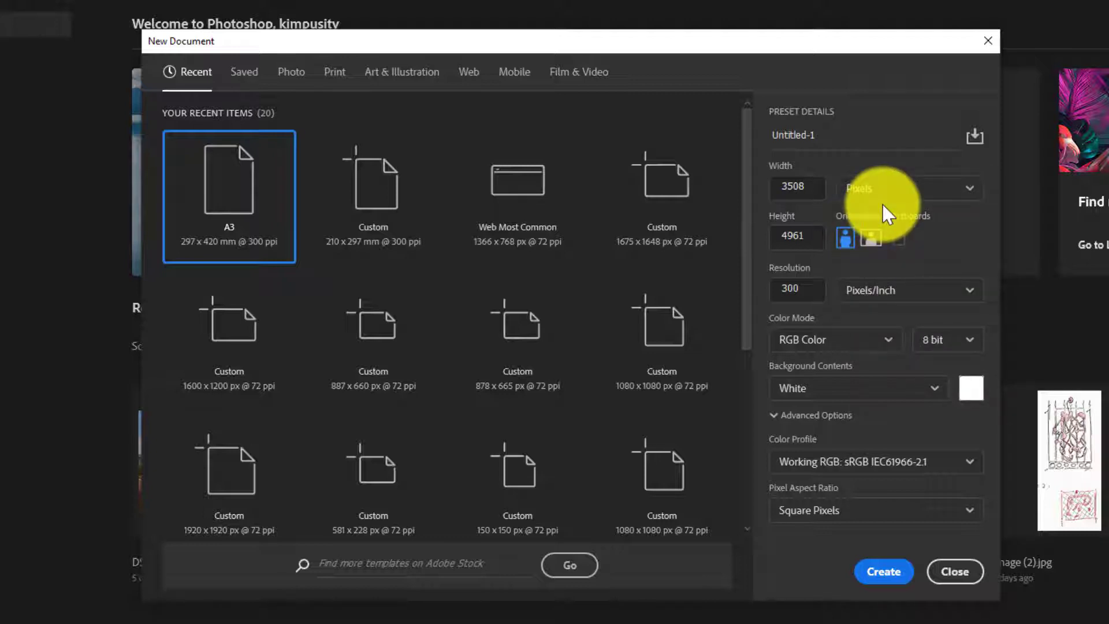
{"action": "left_click", "coordinate": [816, 195]}
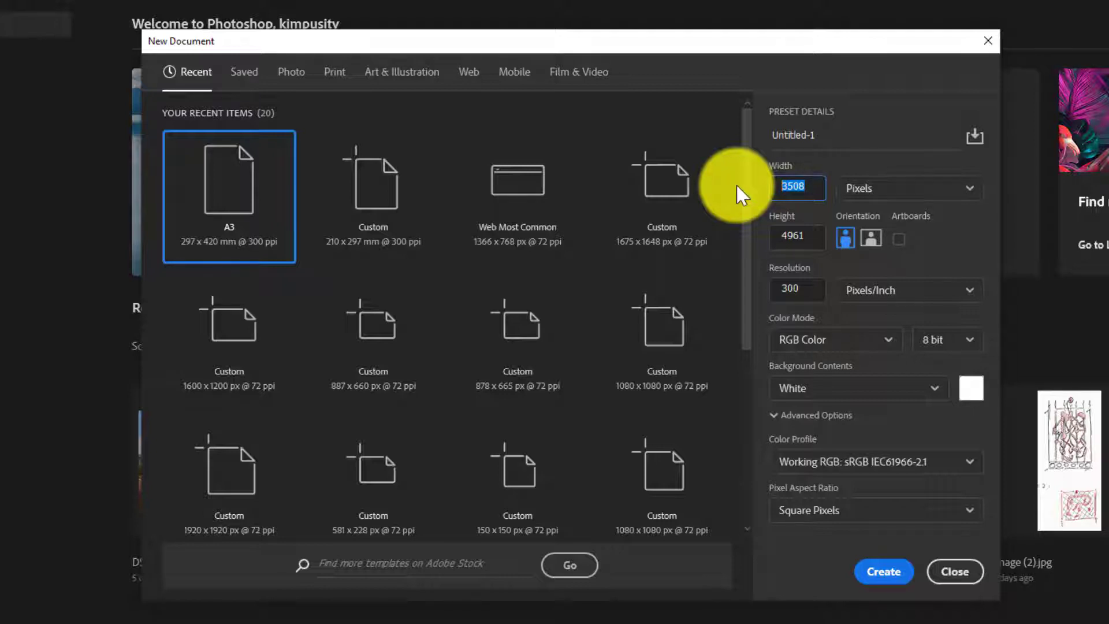
{"action": "type", "text": "192"}
{"action": "type", "text": "0"}
{"action": "key", "text": "Tab"}
{"action": "key", "text": "Tab"}
{"action": "type", "text": "108"}
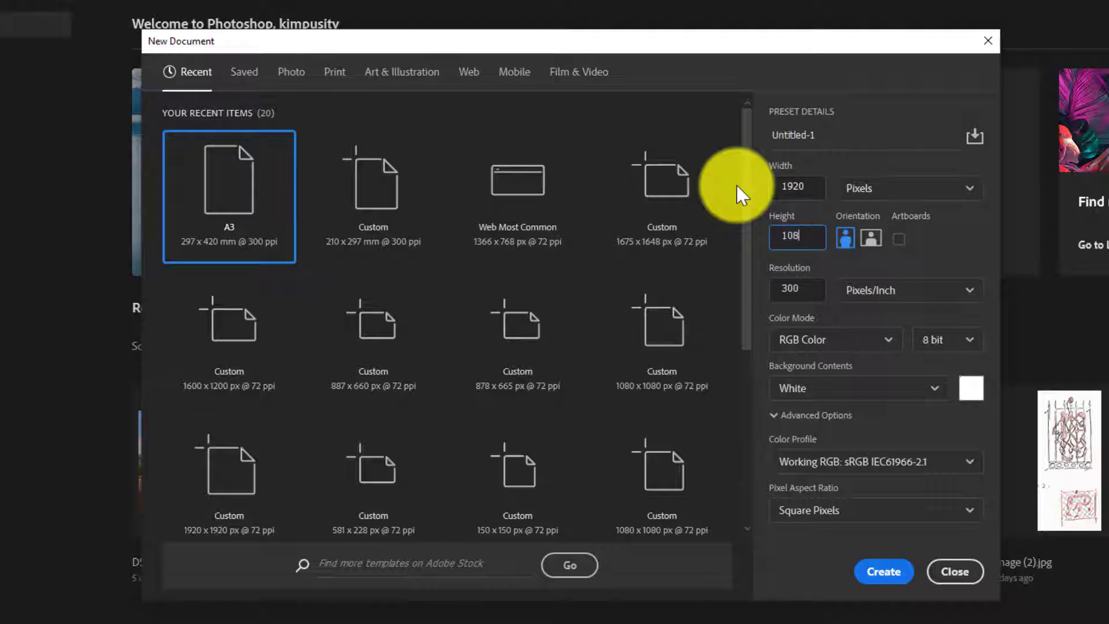
{"action": "type", "text": "0"}
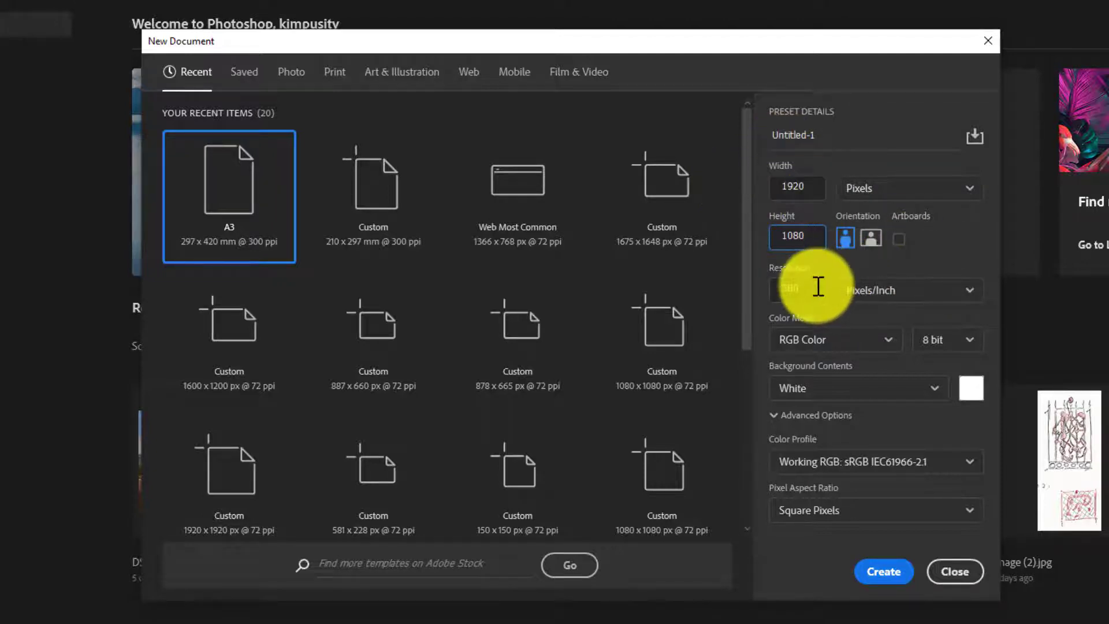
- Adjust the resolution field, leaving it at 300 pixels per inch
{"action": "left_click", "coordinate": [816, 289]}
{"action": "key", "text": "BackSpace"}
{"action": "key", "text": "BackSpace"}
{"action": "key", "text": "BackSpace"}
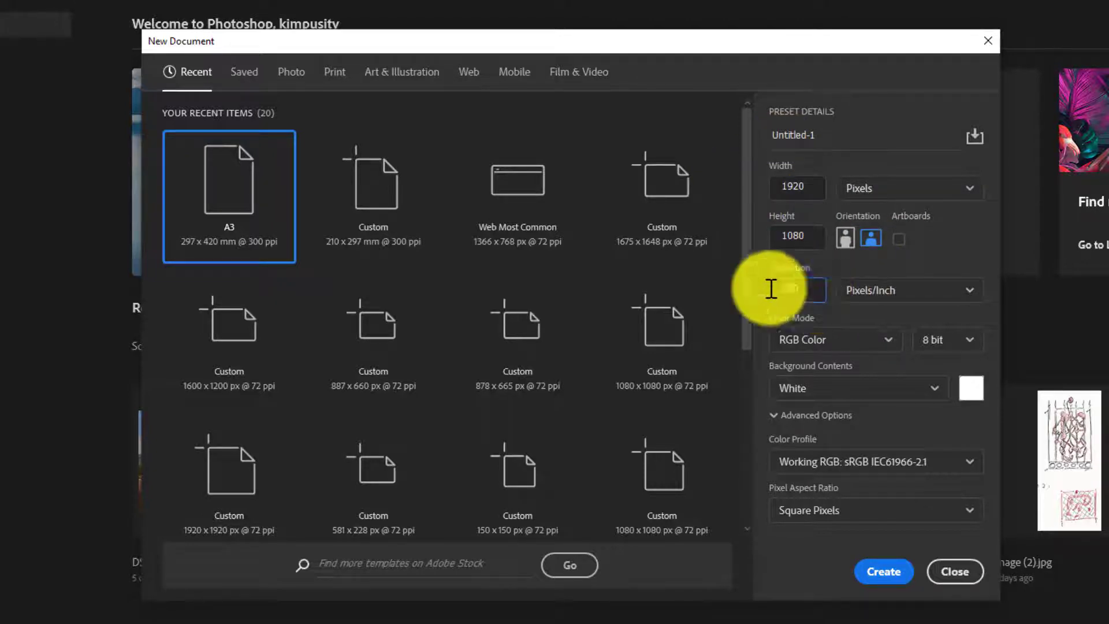
{"action": "type", "text": "600"}
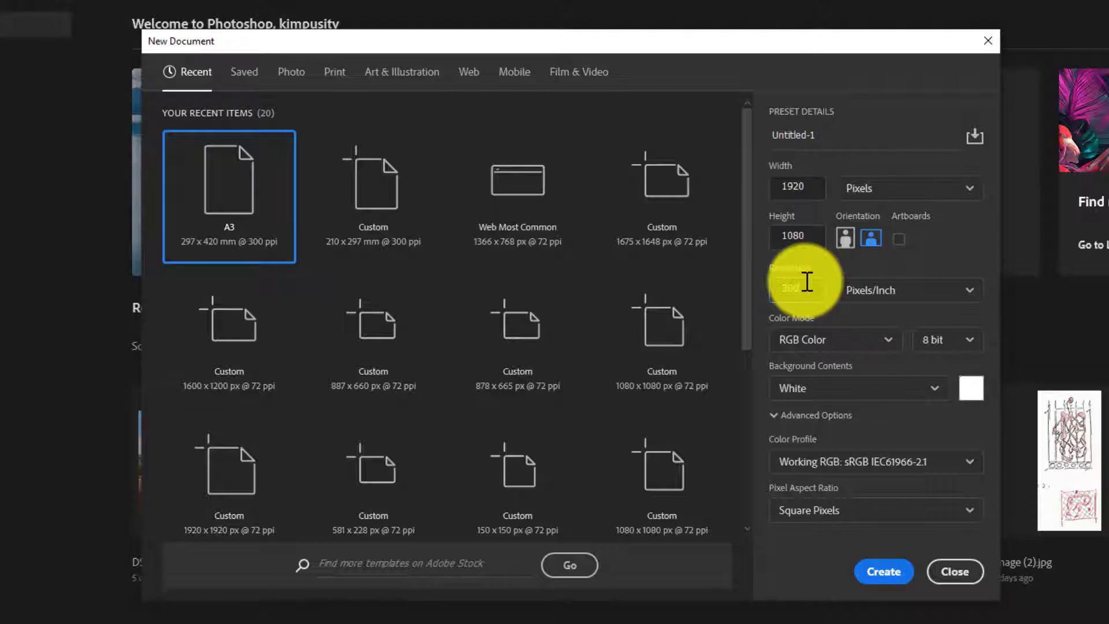
{"action": "left_click", "coordinate": [806, 282]}
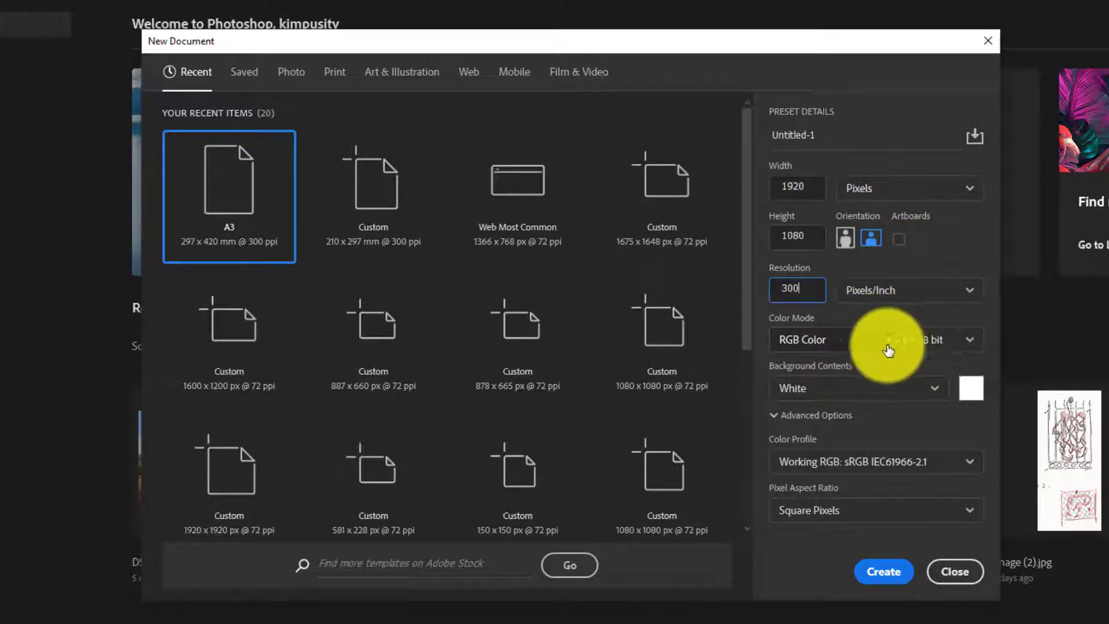
{"action": "left_click", "coordinate": [939, 347]}
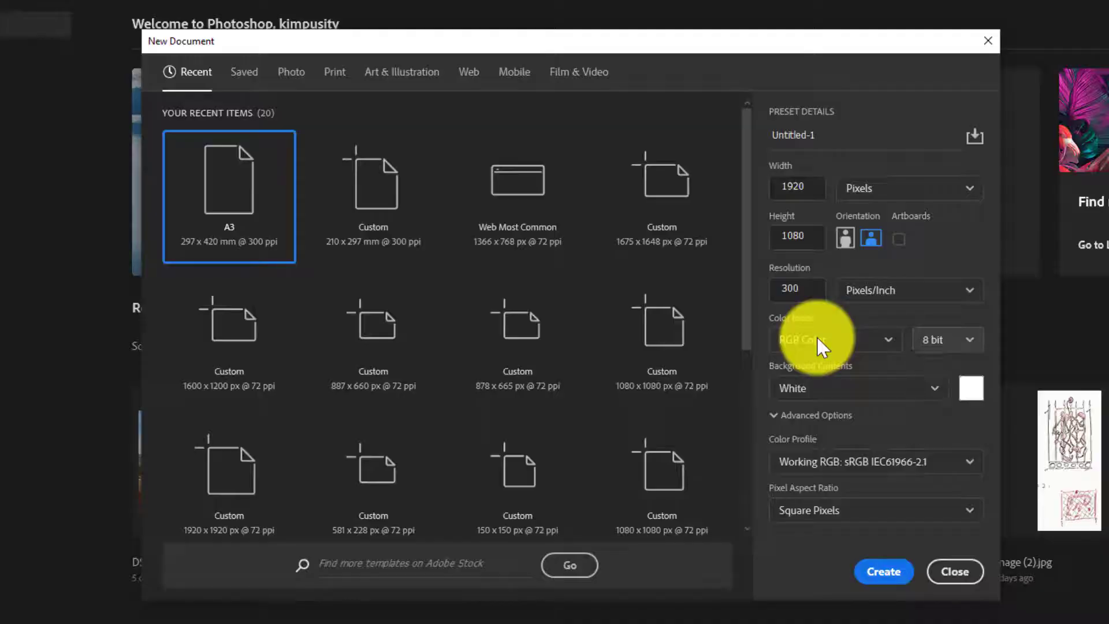
- Show the Color Mode list, from Bitmap through Lab Color
{"action": "left_click", "coordinate": [818, 339]}
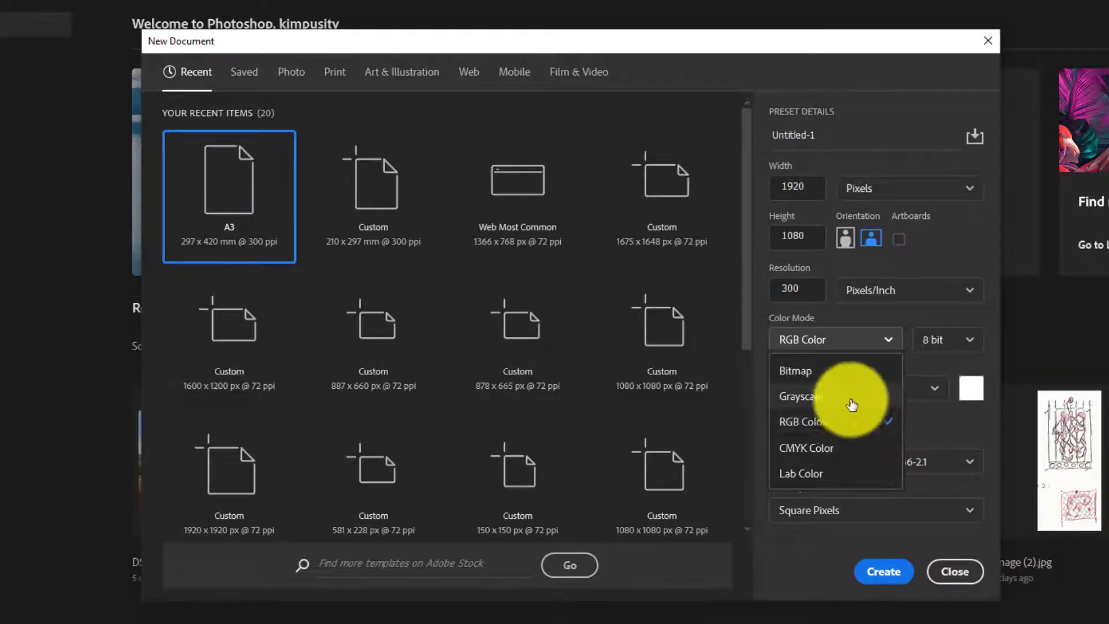
- Try Grayscale, then create the document in 8-bit RGB Color
{"action": "left_click", "coordinate": [817, 397]}
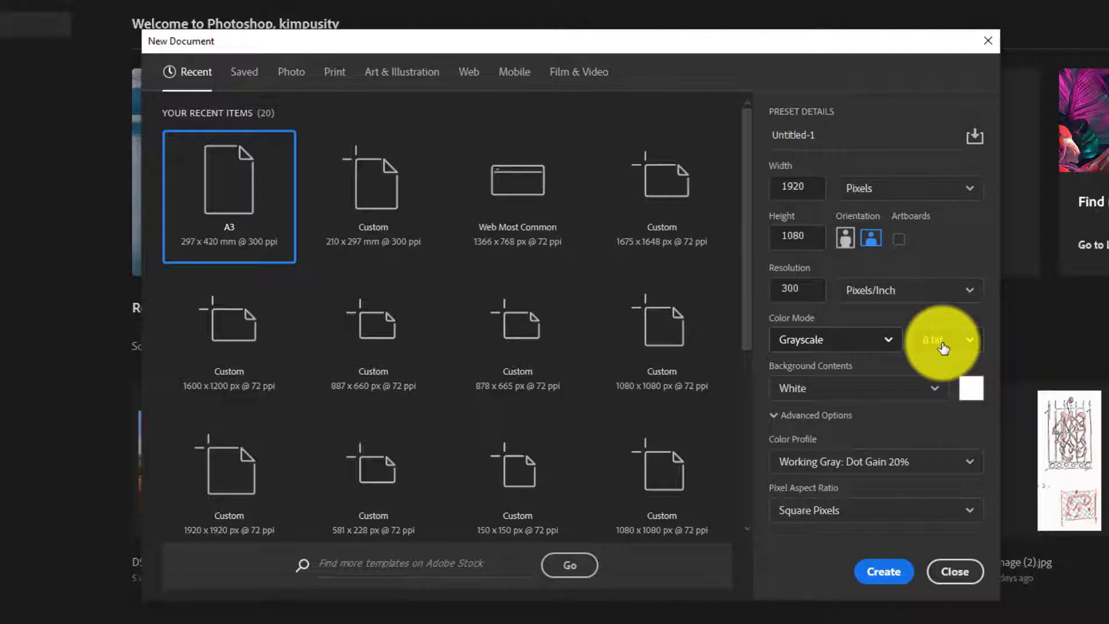
{"action": "left_click", "coordinate": [872, 339]}
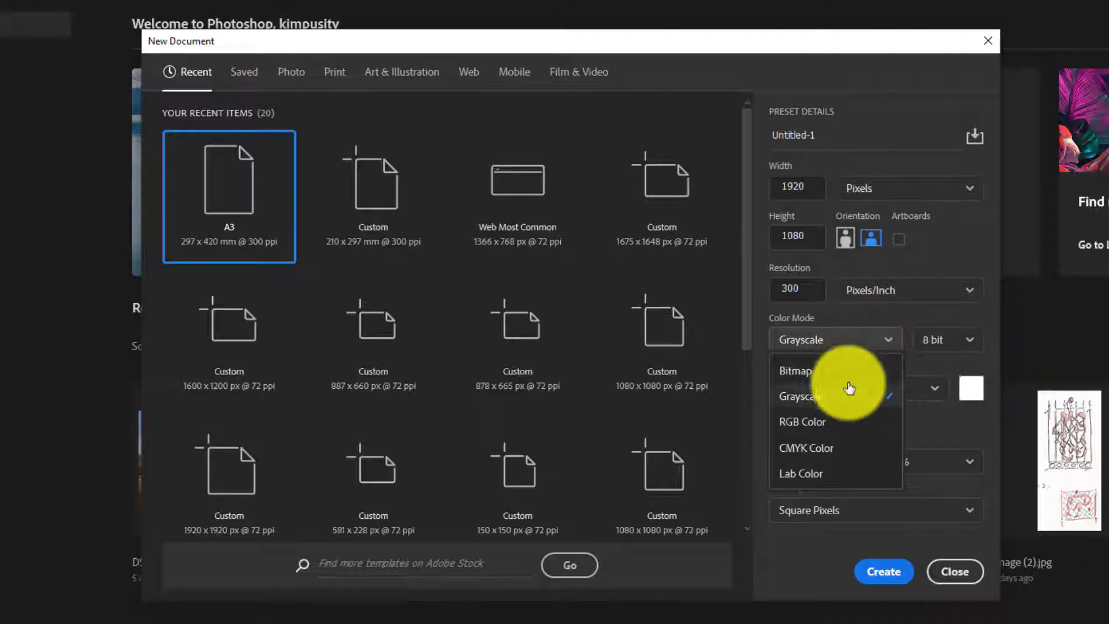
{"action": "left_click", "coordinate": [823, 428]}
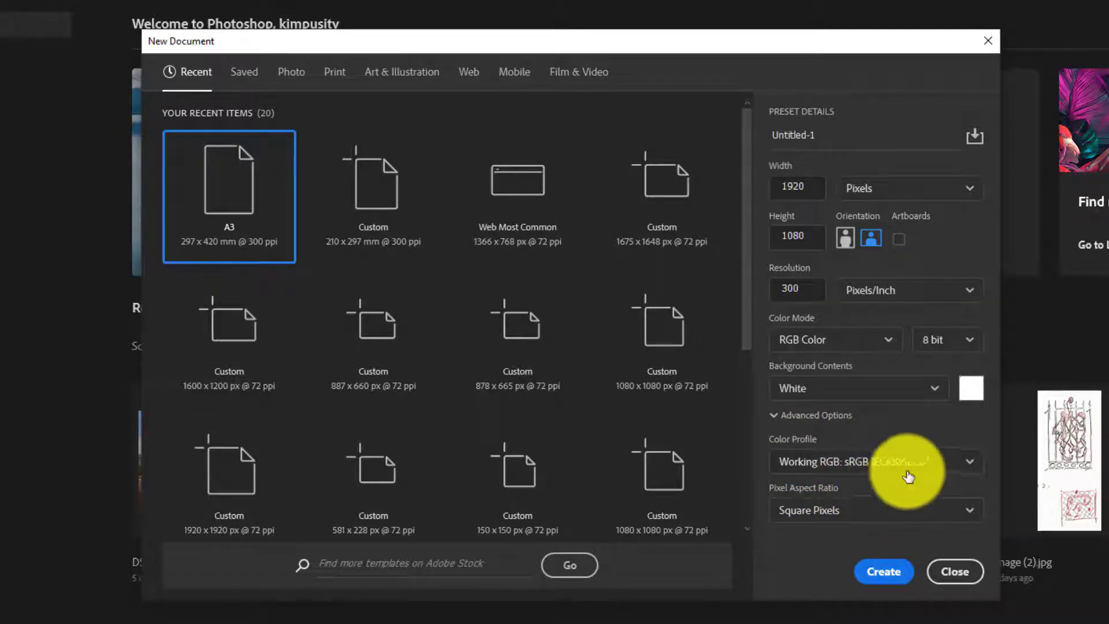
{"action": "left_click", "coordinate": [881, 570]}
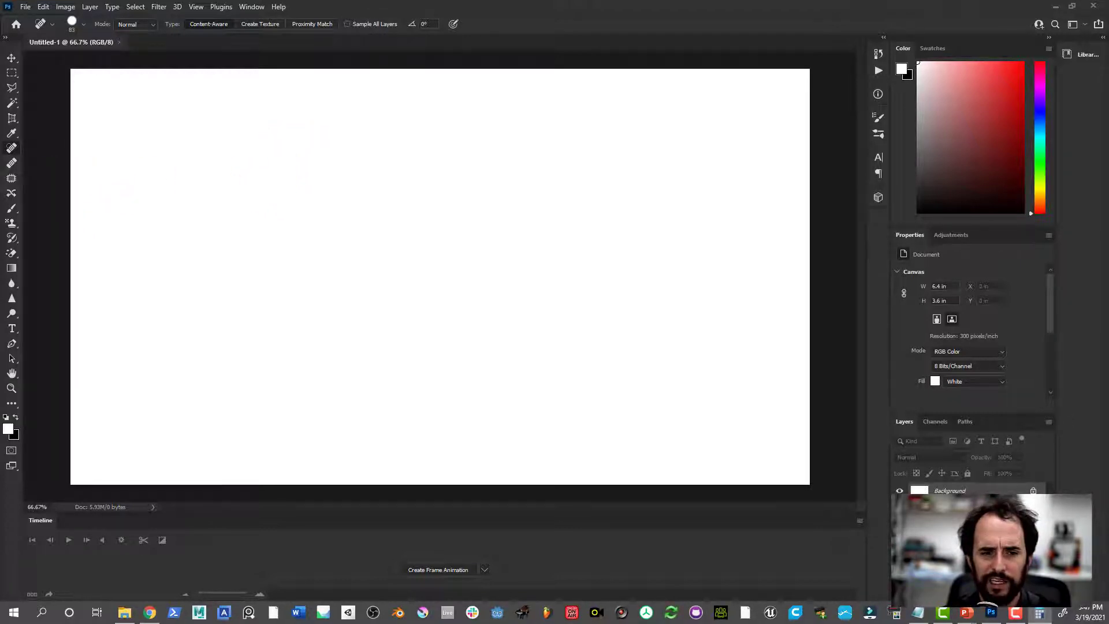
- Compute 1920 × 1080 = 2,073,600 pixels in Calculator, then return to Photoshop
{"action": "left_click_drag", "start_coordinate": [52, 553], "coordinate": [172, 160]}
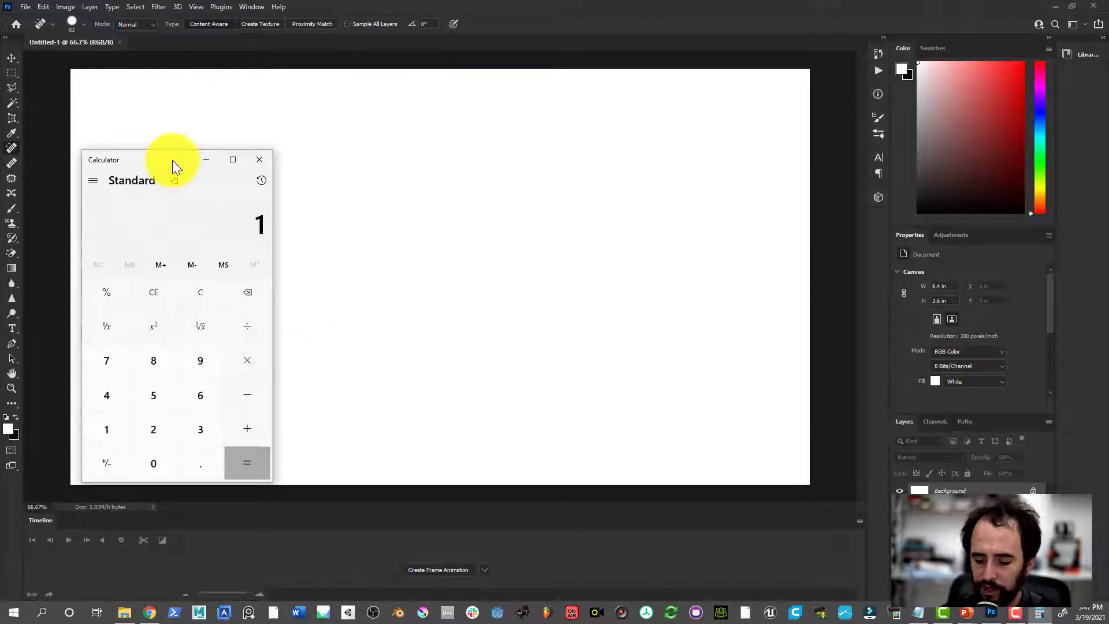
{"action": "type", "text": "1,920"}
{"action": "key", "text": "Escape"}
{"action": "type", "text": "192"}
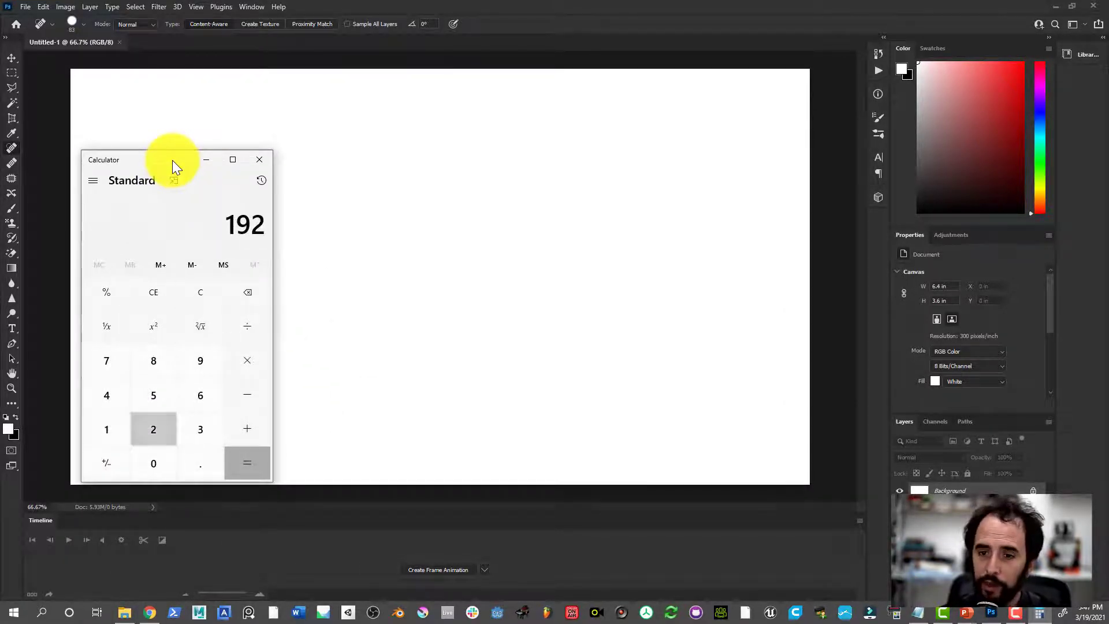
{"action": "type", "text": "0*1080"}
{"action": "key", "text": "Return"}
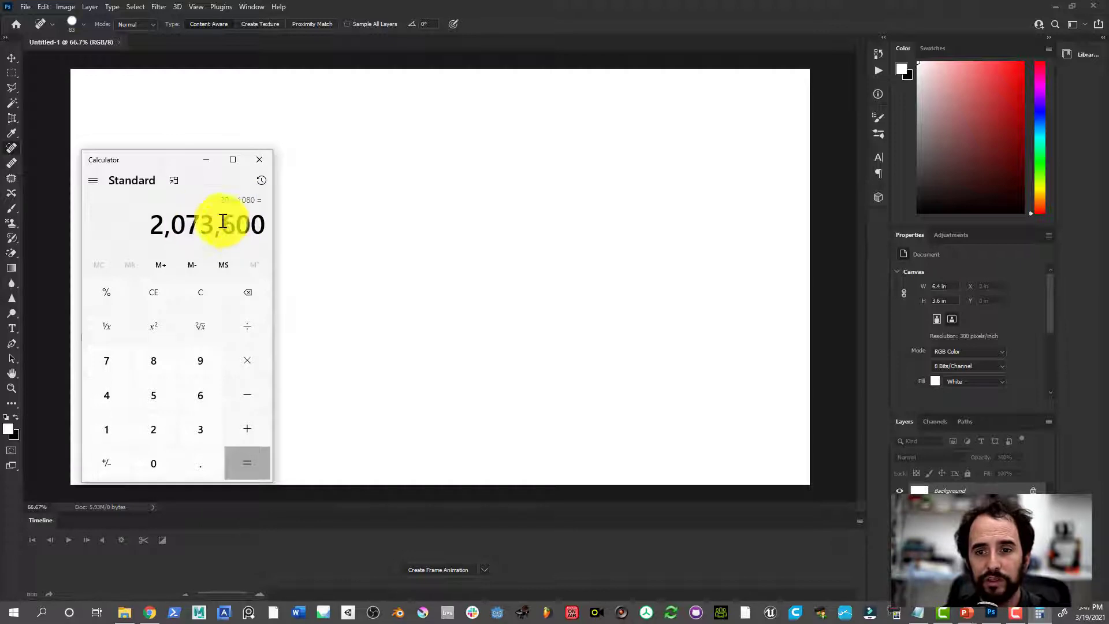
{"action": "mouse_move", "coordinate": [166, 163]}
{"action": "left_mouse_down"}
{"action": "mouse_move", "coordinate": [388, 196]}
{"action": "mouse_move", "coordinate": [688, 146]}
{"action": "left_mouse_up"}
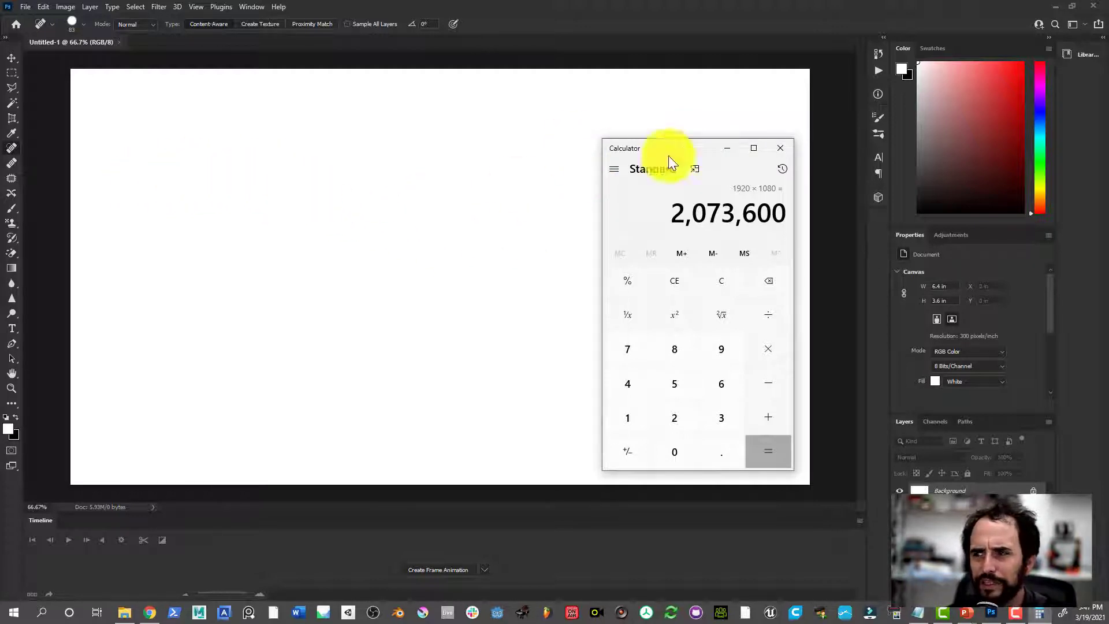
{"action": "left_click", "coordinate": [1038, 48]}
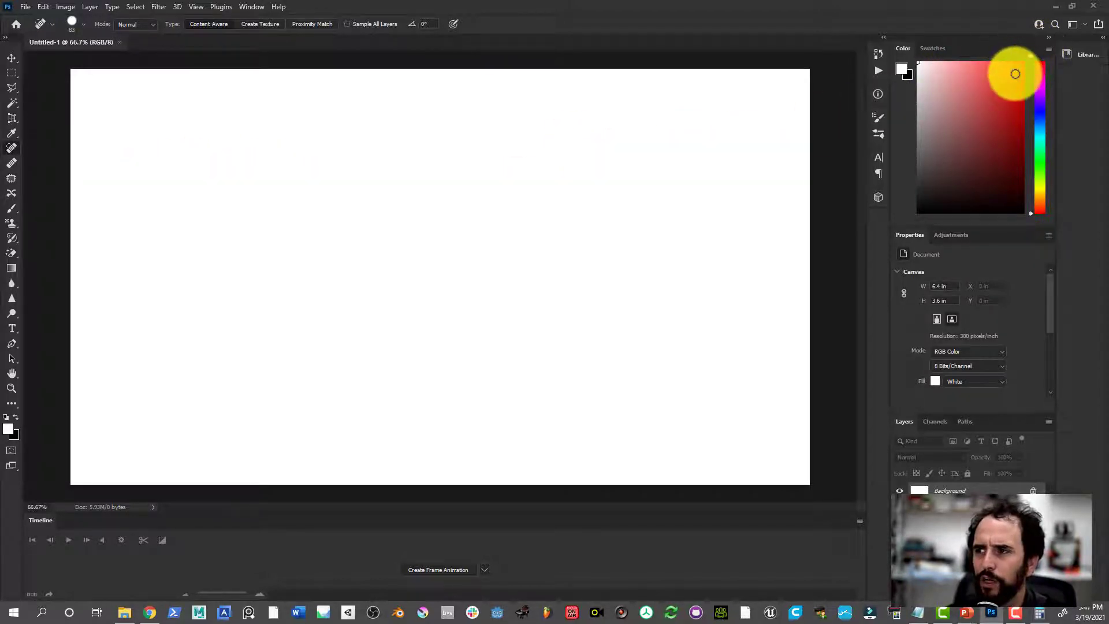
- Hand-write '2M Pixeles:' on the canvas with a red brush
{"action": "left_click", "coordinate": [1027, 61]}
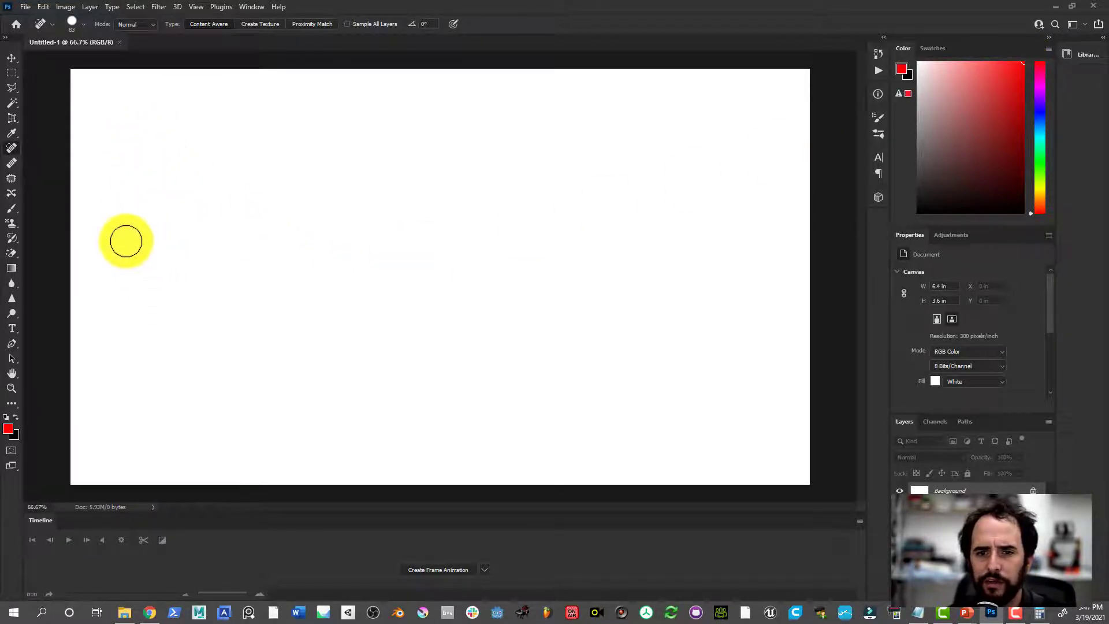
{"action": "key", "text": "b"}
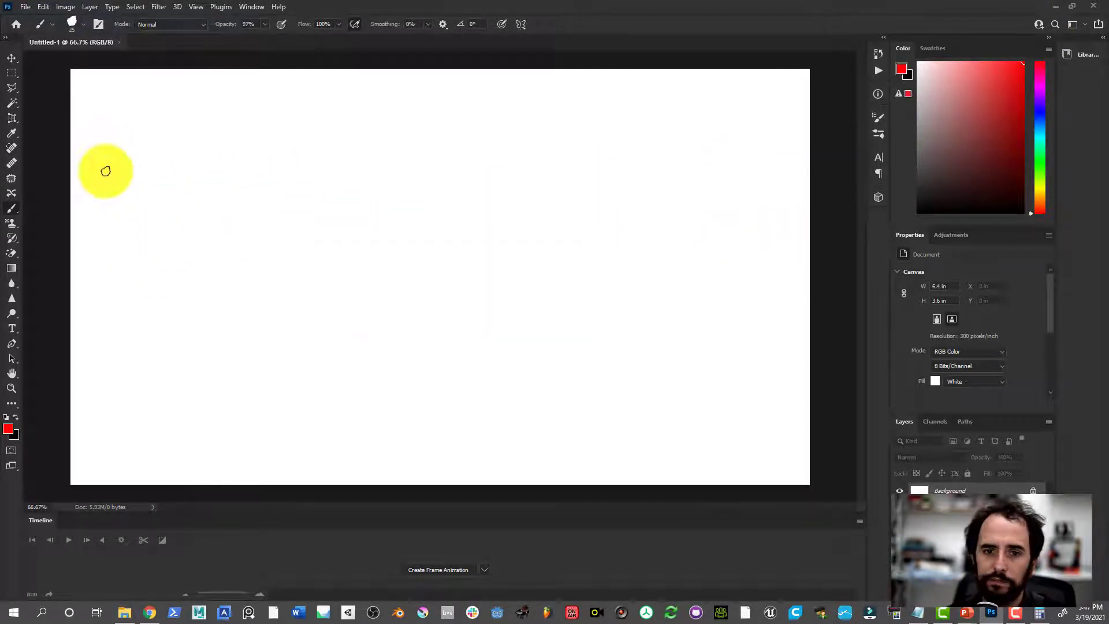
{"action": "left_click_drag", "start_coordinate": [134, 235], "coordinate": [190, 291]}
{"action": "left_click", "coordinate": [201, 291]}
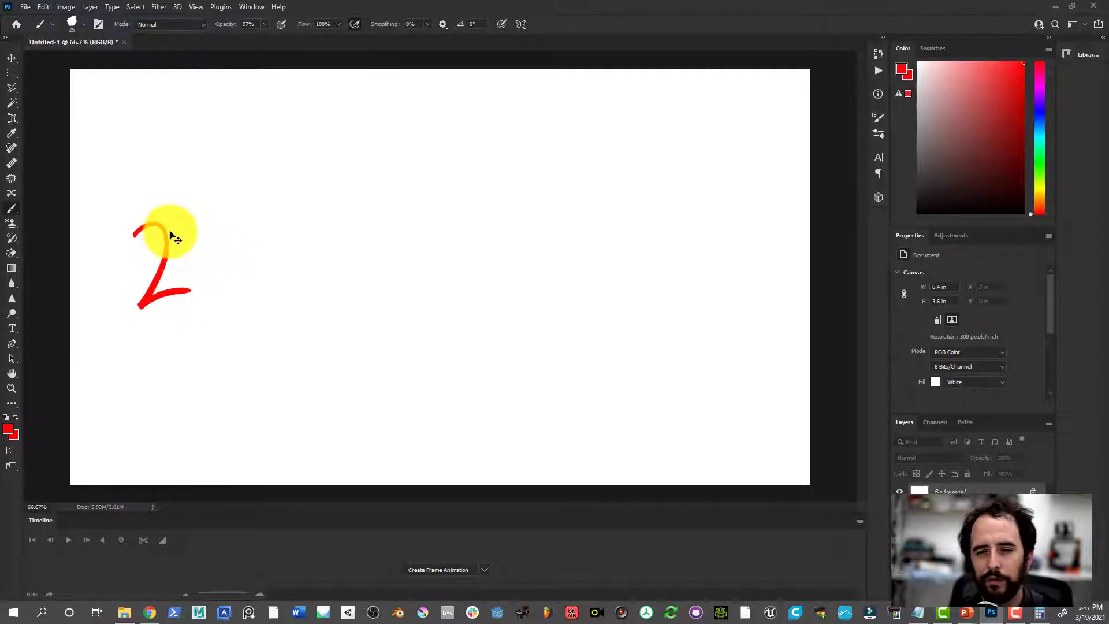
{"action": "key", "text": "ctrl+z"}
{"action": "key", "text": "ctrl+z"}
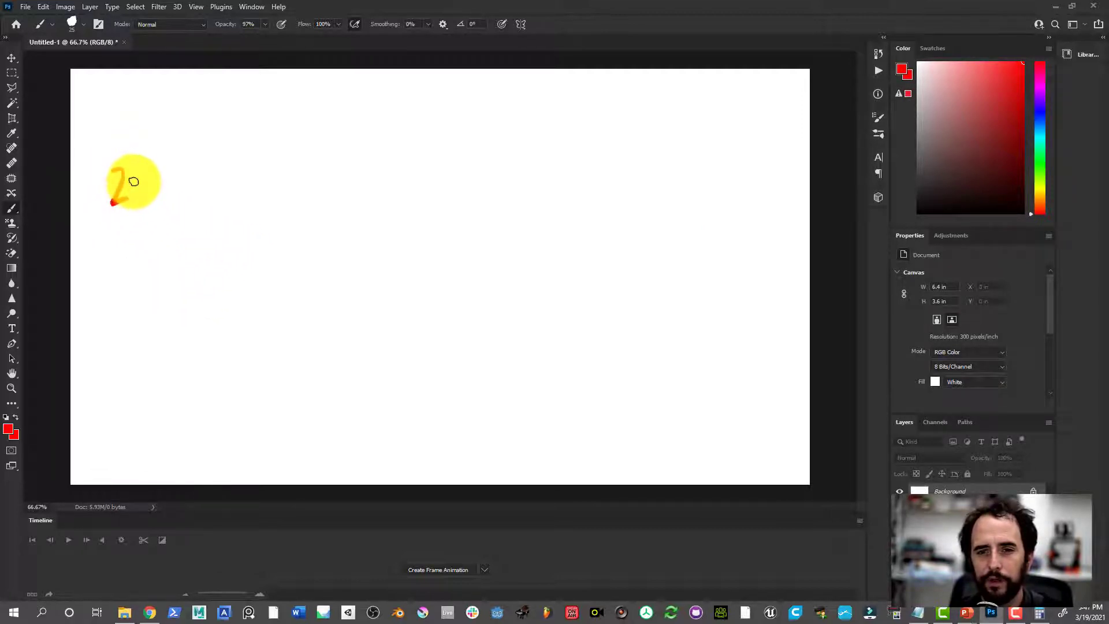
{"action": "mouse_move", "coordinate": [134, 179]}
{"action": "left_mouse_down"}
{"action": "mouse_move", "coordinate": [129, 168]}
{"action": "mouse_move", "coordinate": [162, 199]}
{"action": "mouse_move", "coordinate": [197, 182]}
{"action": "mouse_move", "coordinate": [201, 198]}
{"action": "mouse_move", "coordinate": [249, 191]}
{"action": "left_mouse_up"}
{"action": "mouse_move", "coordinate": [242, 148]}
{"action": "left_mouse_down"}
{"action": "mouse_move", "coordinate": [249, 190]}
{"action": "mouse_move", "coordinate": [278, 189]}
{"action": "left_mouse_up"}
{"action": "left_click", "coordinate": [302, 170]}
{"action": "left_click", "coordinate": [301, 183]}
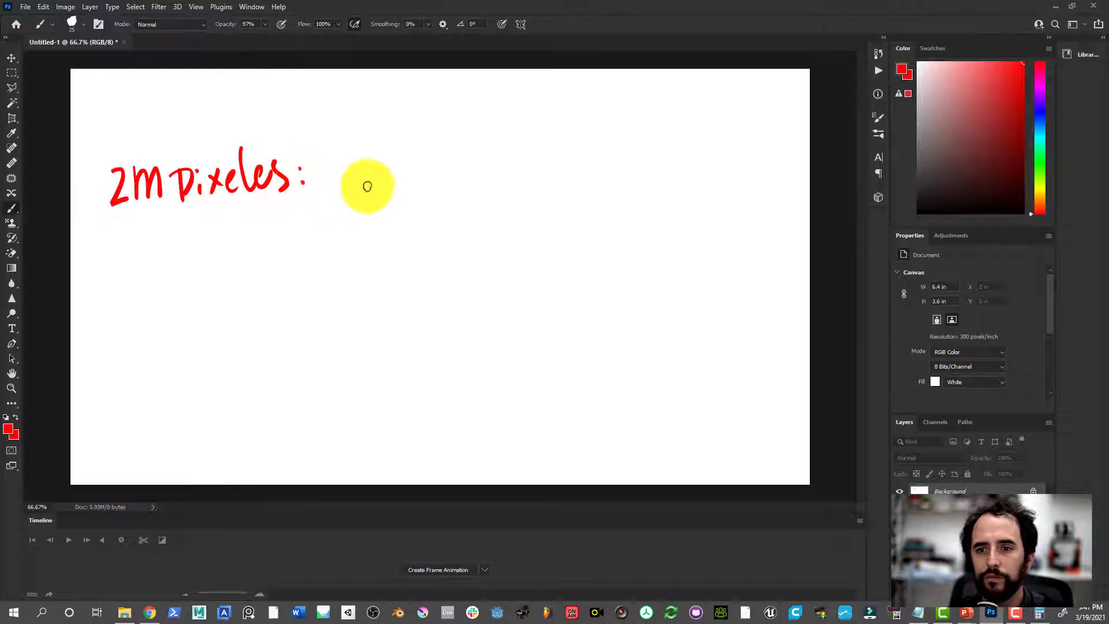
- Draw a three-column pixel box beside it, hatched red, green and blue
{"action": "mouse_move", "coordinate": [343, 179]}
{"action": "left_mouse_down"}
{"action": "mouse_move", "coordinate": [343, 148]}
{"action": "mouse_move", "coordinate": [343, 199]}
{"action": "left_mouse_up"}
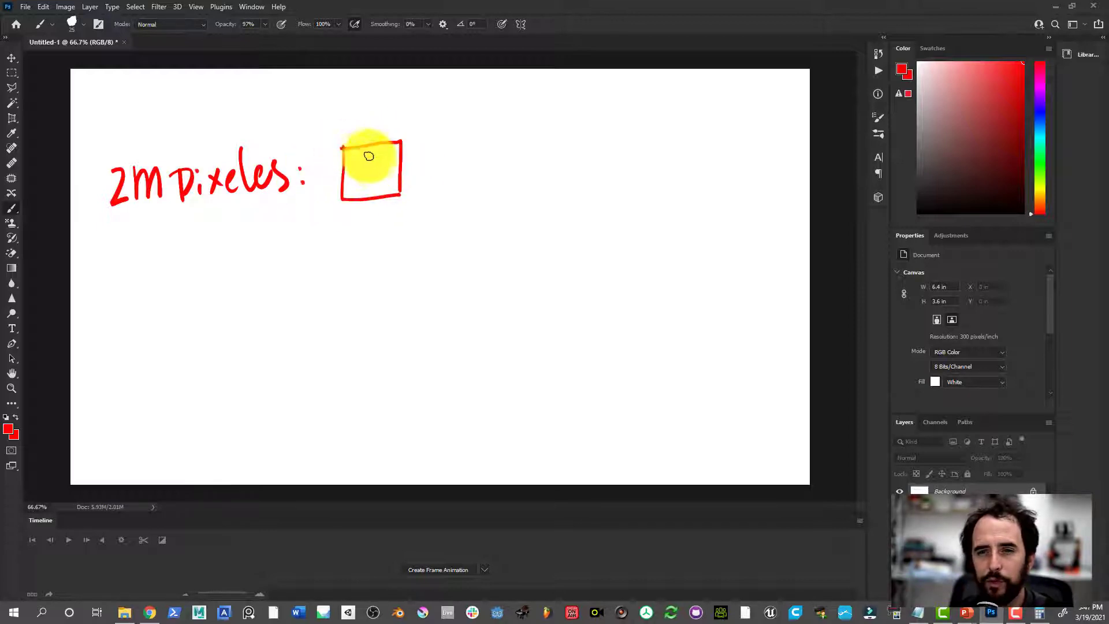
{"action": "mouse_move", "coordinate": [356, 148]}
{"action": "left_mouse_down"}
{"action": "mouse_move", "coordinate": [358, 200]}
{"action": "mouse_move", "coordinate": [380, 197]}
{"action": "left_mouse_up"}
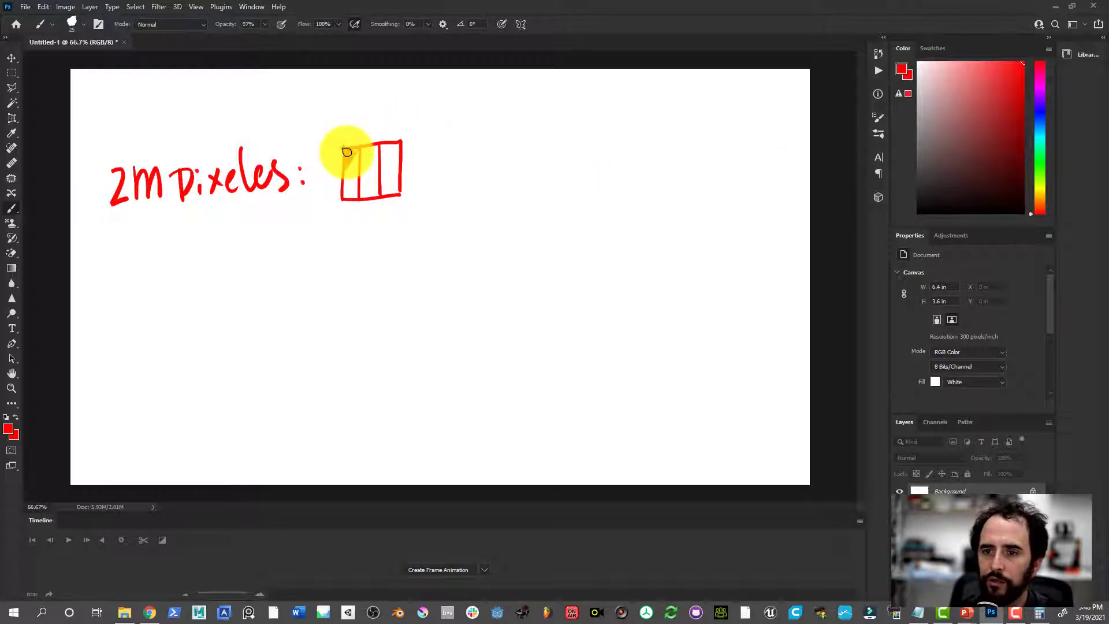
{"action": "left_click_drag", "start_coordinate": [346, 152], "coordinate": [353, 173]}
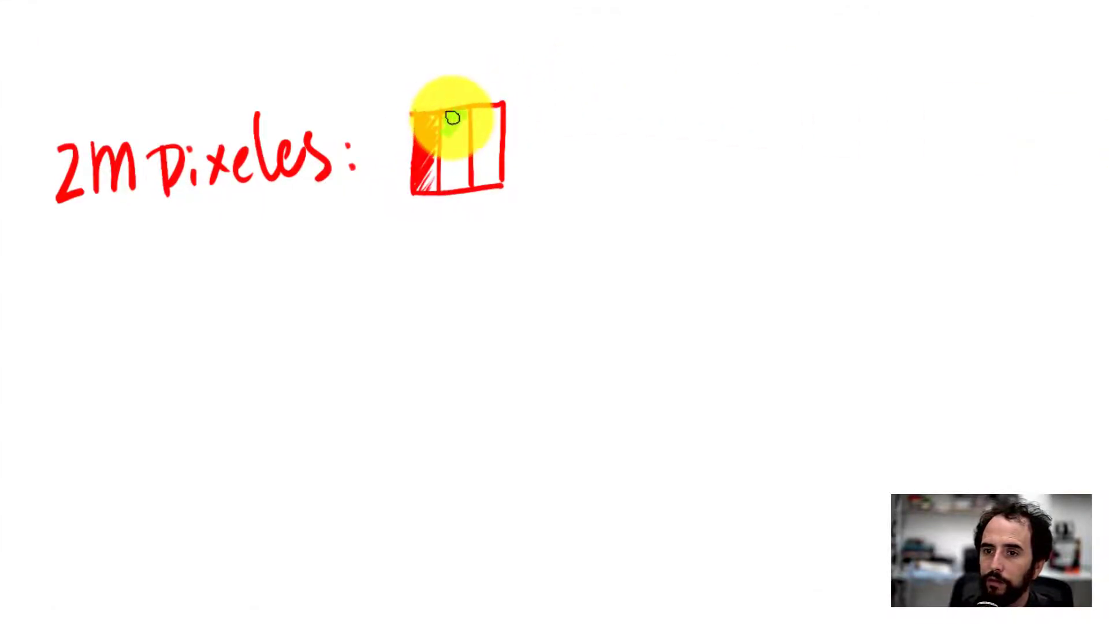
{"action": "left_click_drag", "start_coordinate": [452, 118], "coordinate": [459, 188]}
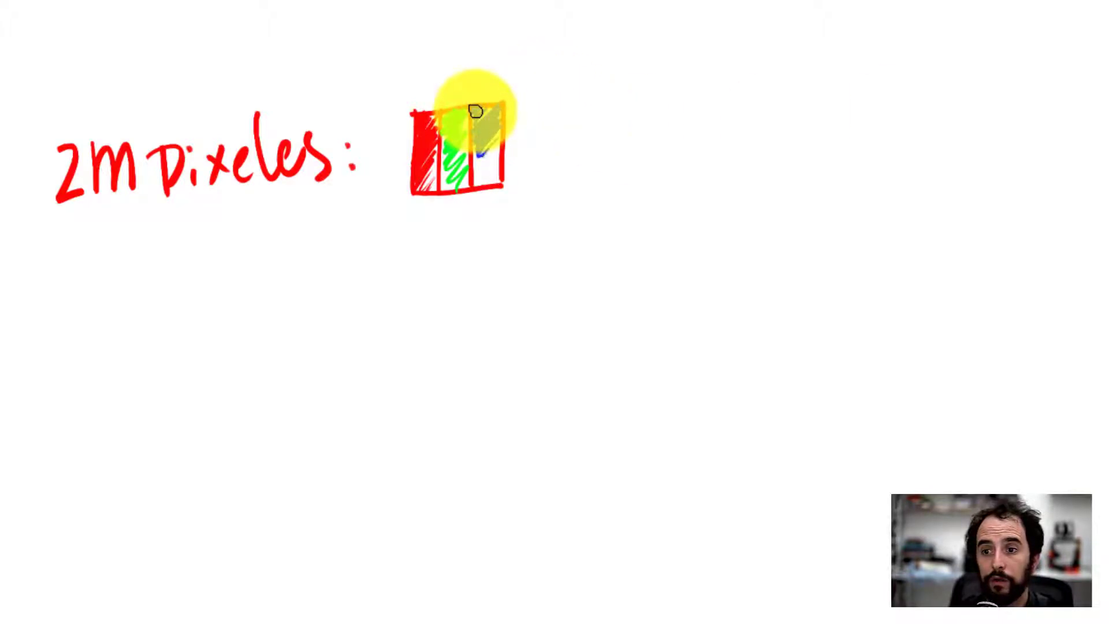
{"action": "left_click_drag", "start_coordinate": [476, 111], "coordinate": [490, 161]}
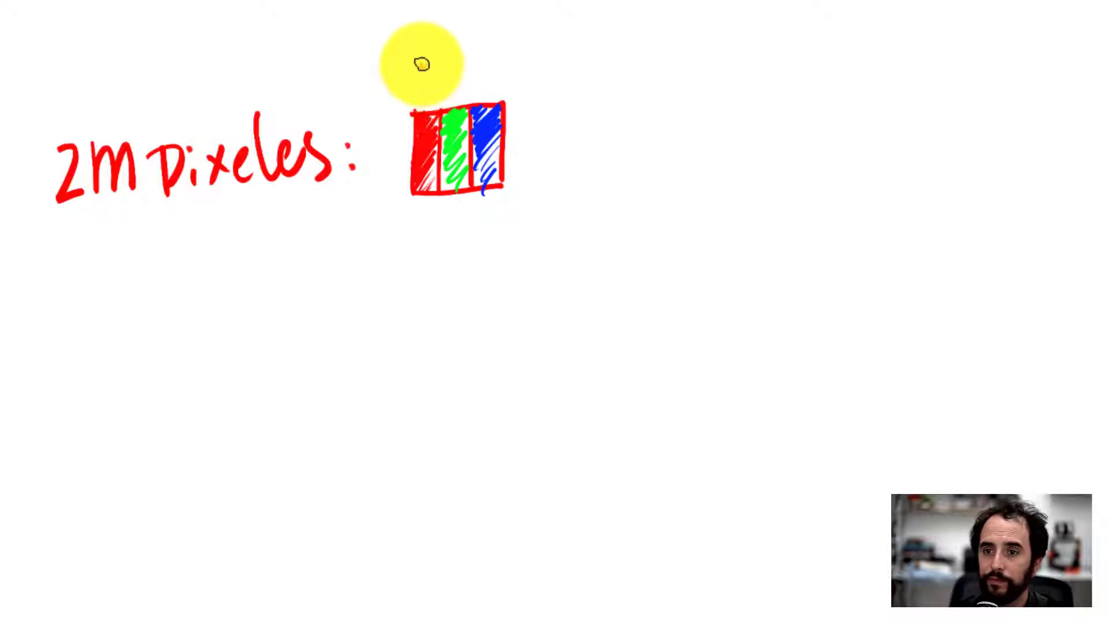
- Replace the trial 8 and 16m labels with '24 bits' above the box and finish the blue column
{"action": "mouse_move", "coordinate": [423, 68]}
{"action": "left_mouse_down"}
{"action": "mouse_move", "coordinate": [423, 87]}
{"action": "mouse_move", "coordinate": [453, 88]}
{"action": "left_mouse_up"}
{"action": "left_click_drag", "start_coordinate": [489, 55], "coordinate": [490, 84]}
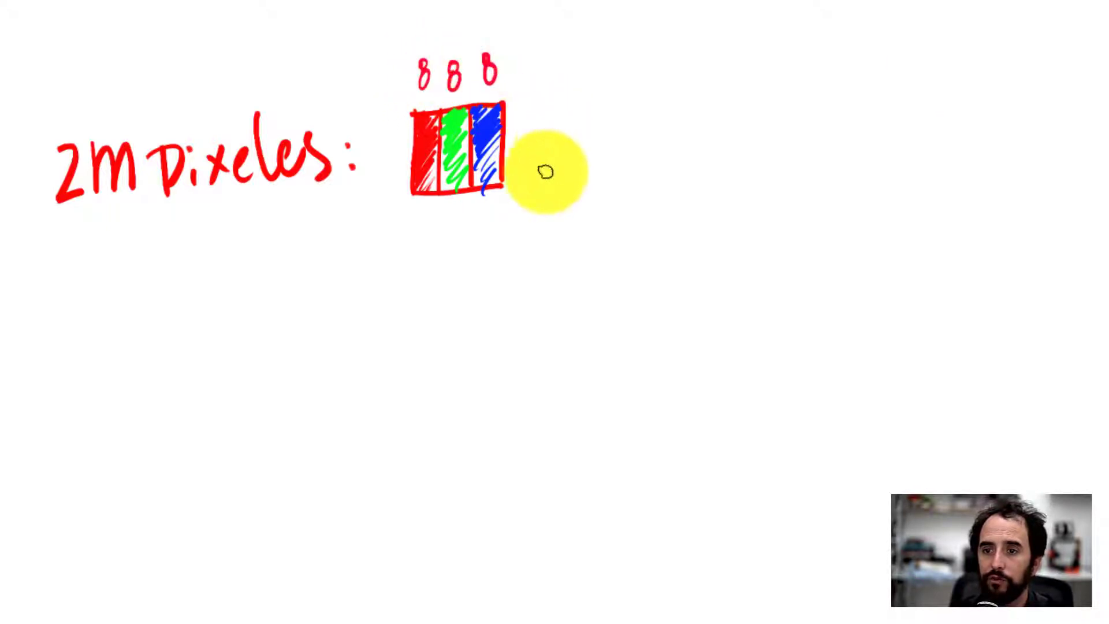
{"action": "mouse_move", "coordinate": [420, 217]}
{"action": "left_mouse_down"}
{"action": "mouse_move", "coordinate": [417, 244]}
{"action": "mouse_move", "coordinate": [470, 241]}
{"action": "left_mouse_up"}
{"action": "left_click", "coordinate": [478, 238]}
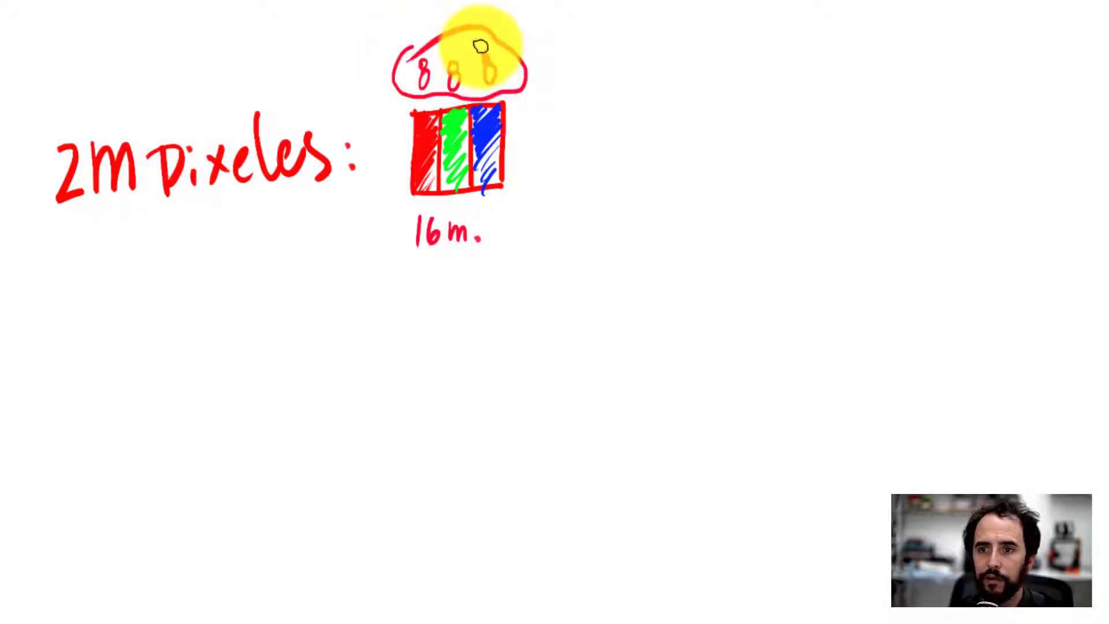
{"action": "left_click_drag", "start_coordinate": [470, 54], "coordinate": [437, 54]}
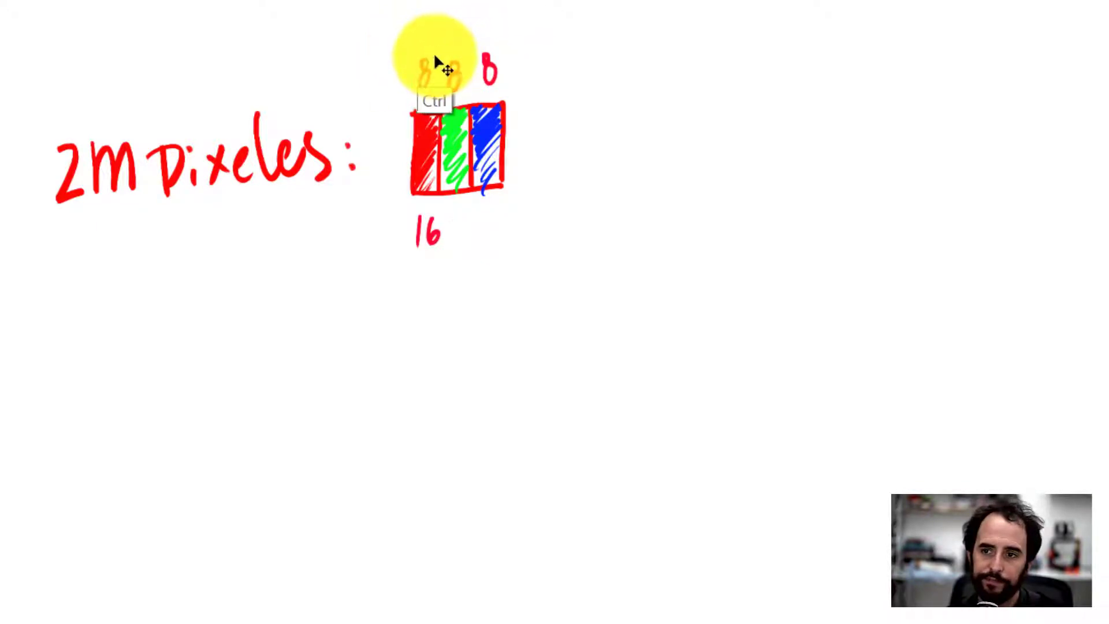
{"action": "key", "text": "ctrl+z"}
{"action": "key", "text": "ctrl+z"}
{"action": "key", "text": "ctrl+z"}
{"action": "key", "text": "ctrl+z"}
{"action": "key", "text": "ctrl+z"}
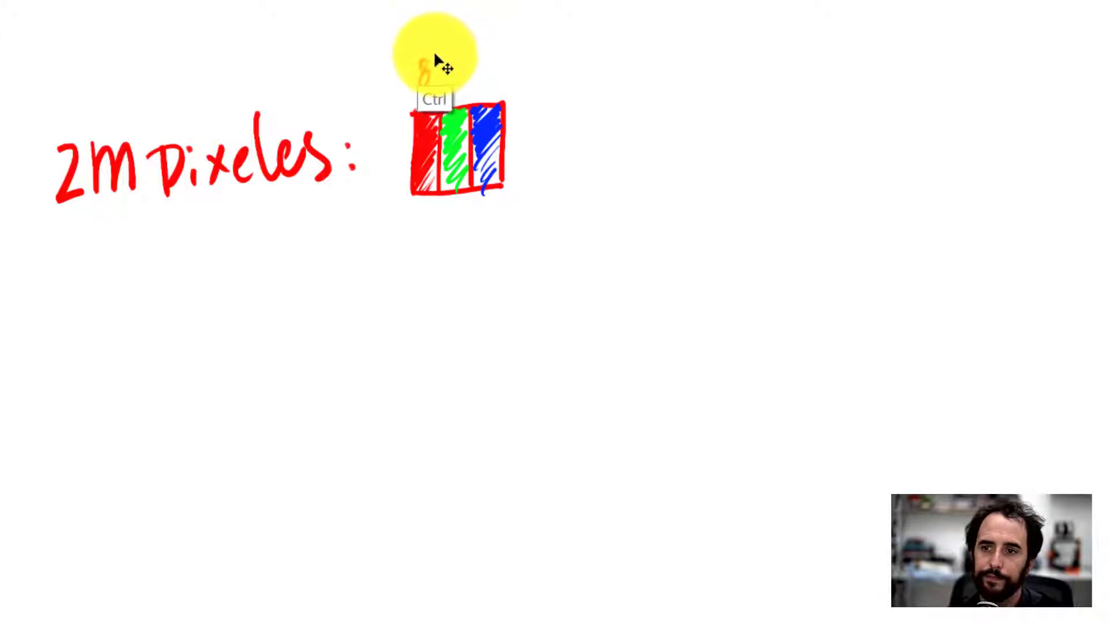
{"action": "key", "text": "ctrl+z"}
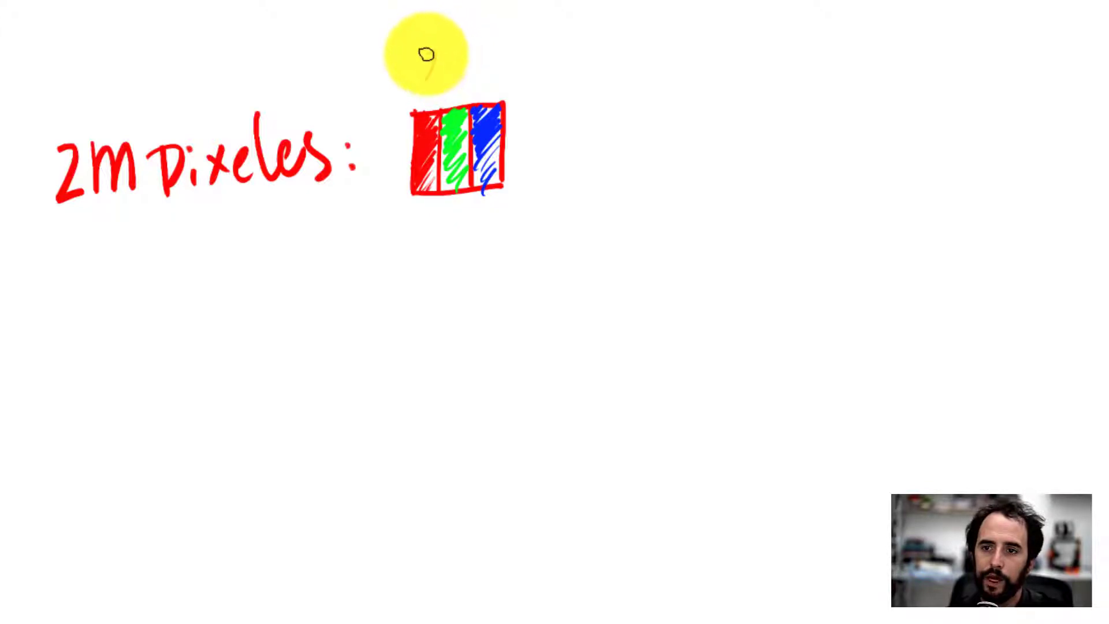
{"action": "mouse_move", "coordinate": [426, 54]}
{"action": "left_mouse_down"}
{"action": "mouse_move", "coordinate": [444, 84]}
{"action": "mouse_move", "coordinate": [471, 50]}
{"action": "mouse_move", "coordinate": [481, 80]}
{"action": "mouse_move", "coordinate": [511, 74]}
{"action": "left_mouse_up"}
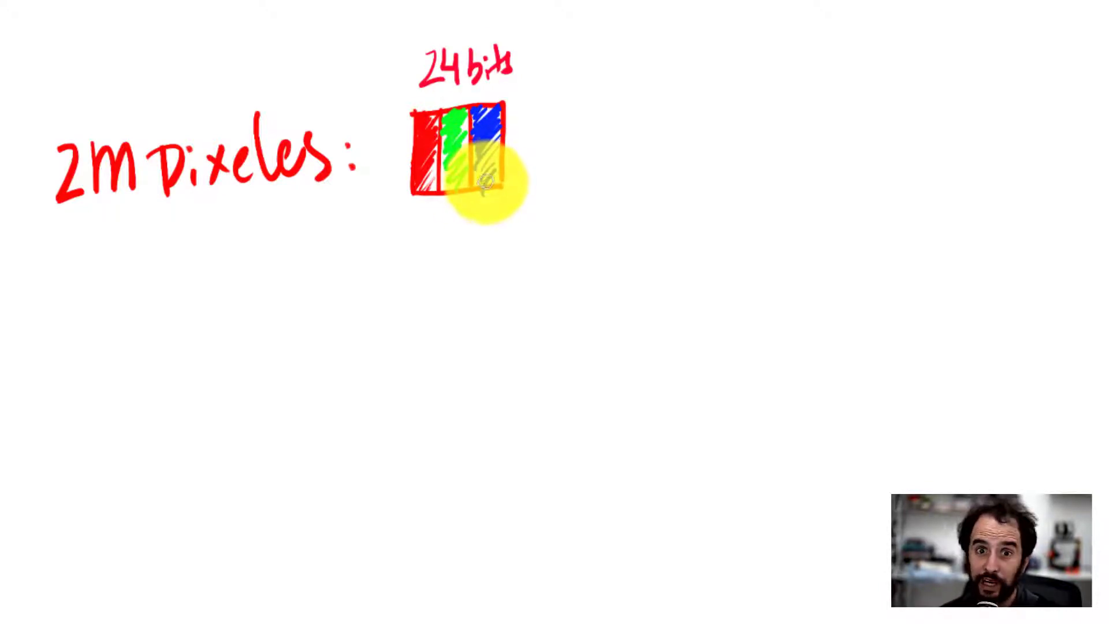
{"action": "left_click_drag", "start_coordinate": [479, 157], "coordinate": [484, 192]}
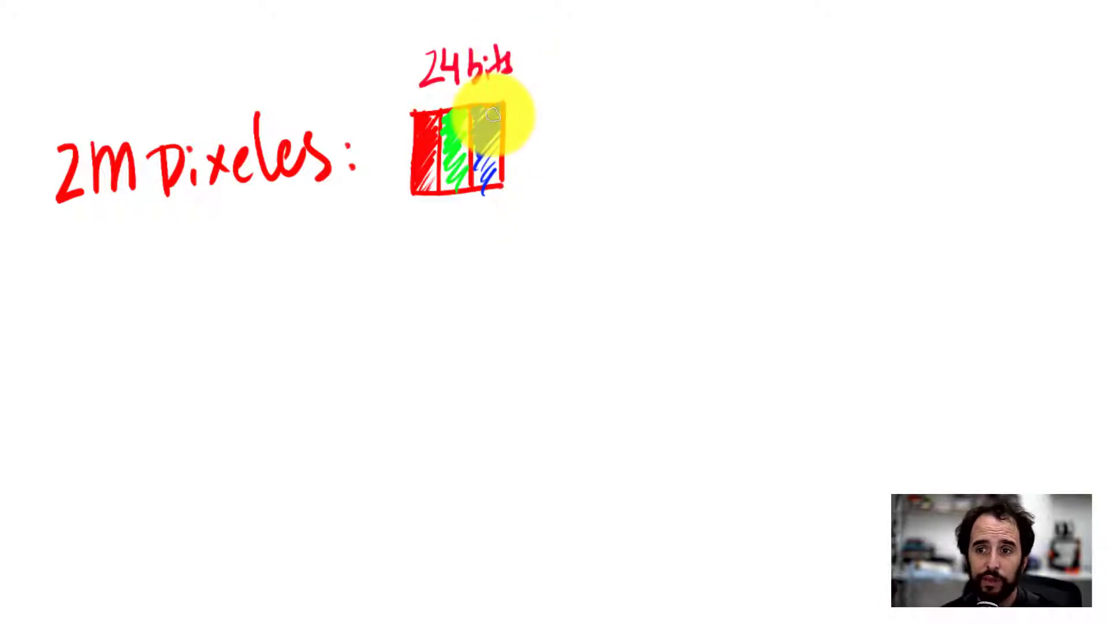
{"action": "left_click_drag", "start_coordinate": [493, 115], "coordinate": [505, 138]}
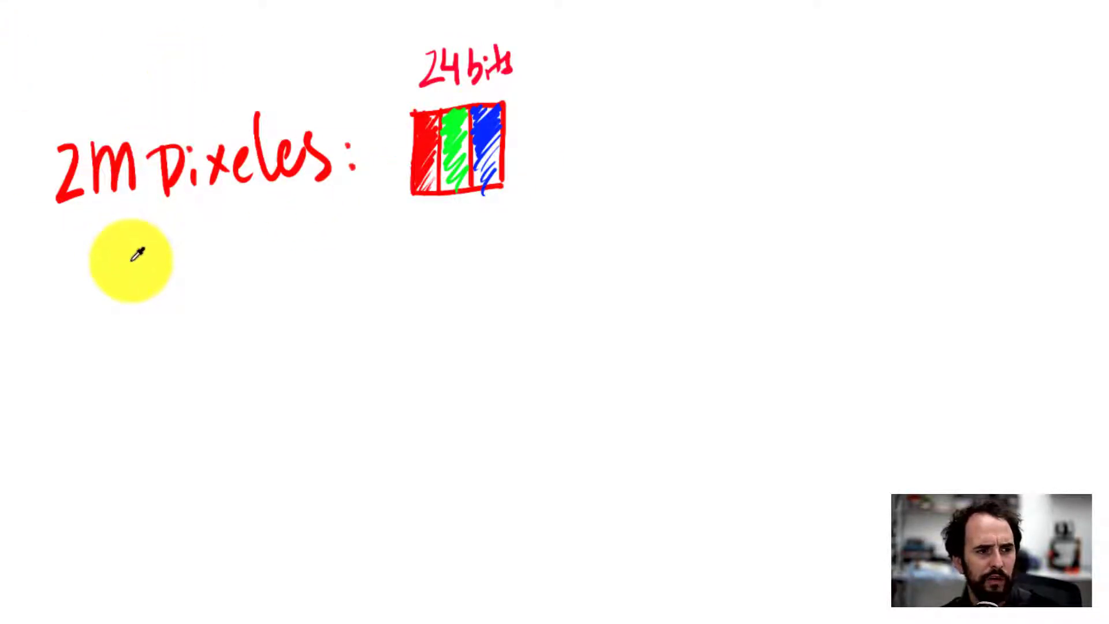
- Multiply 2,073,600 by 24 in Calculator to get 49,766,400
{"action": "key", "text": "alt+Tab"}
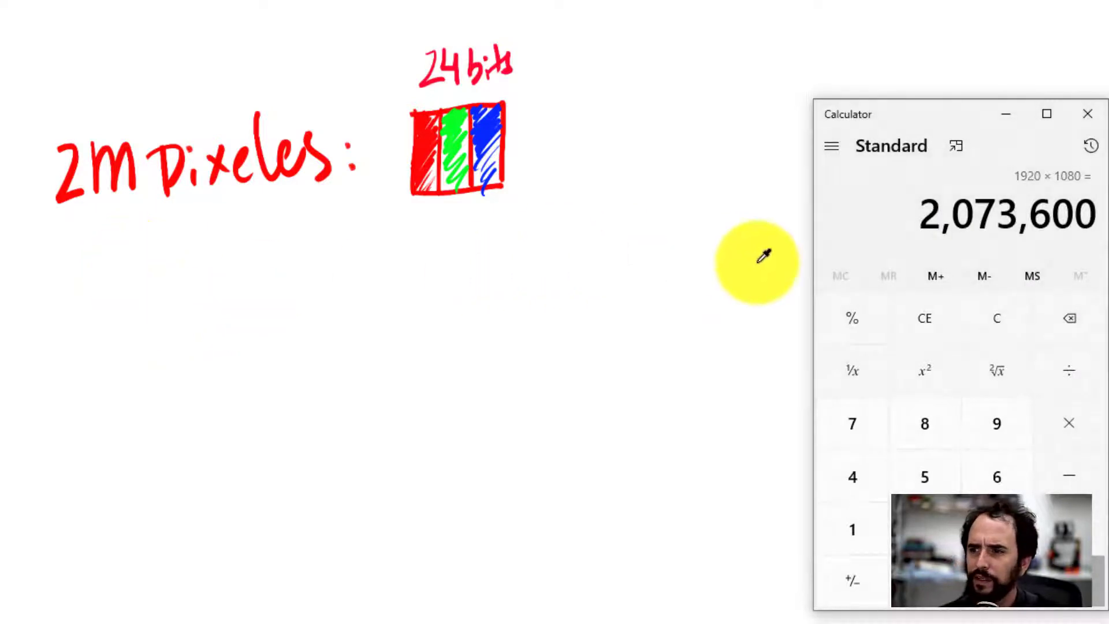
{"action": "left_click", "coordinate": [1048, 426]}
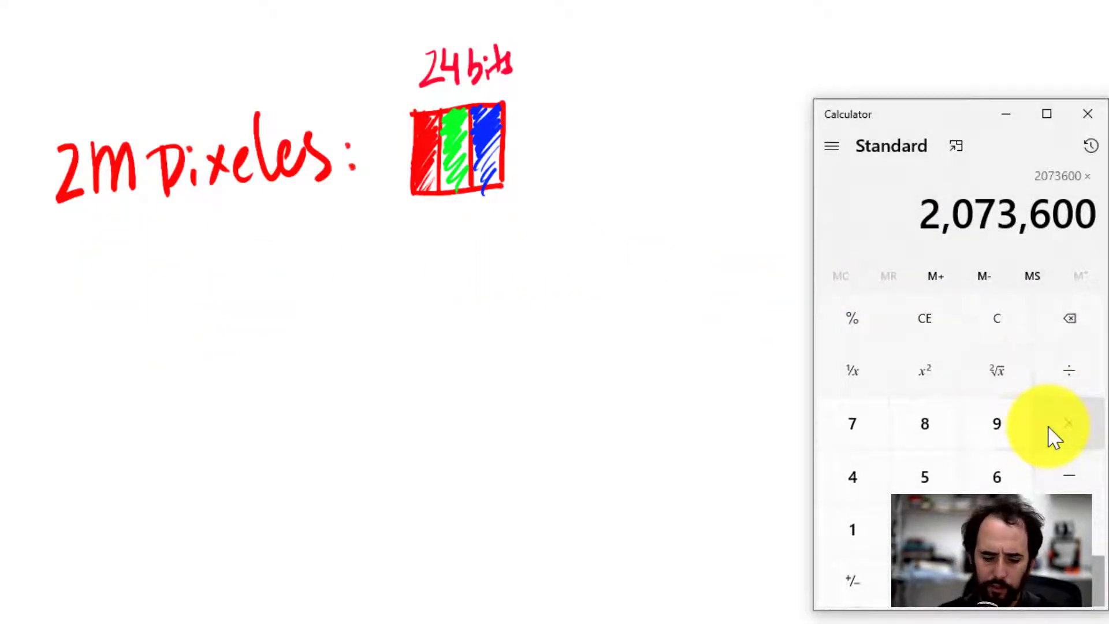
{"action": "type", "text": "24"}
{"action": "key", "text": "Return"}
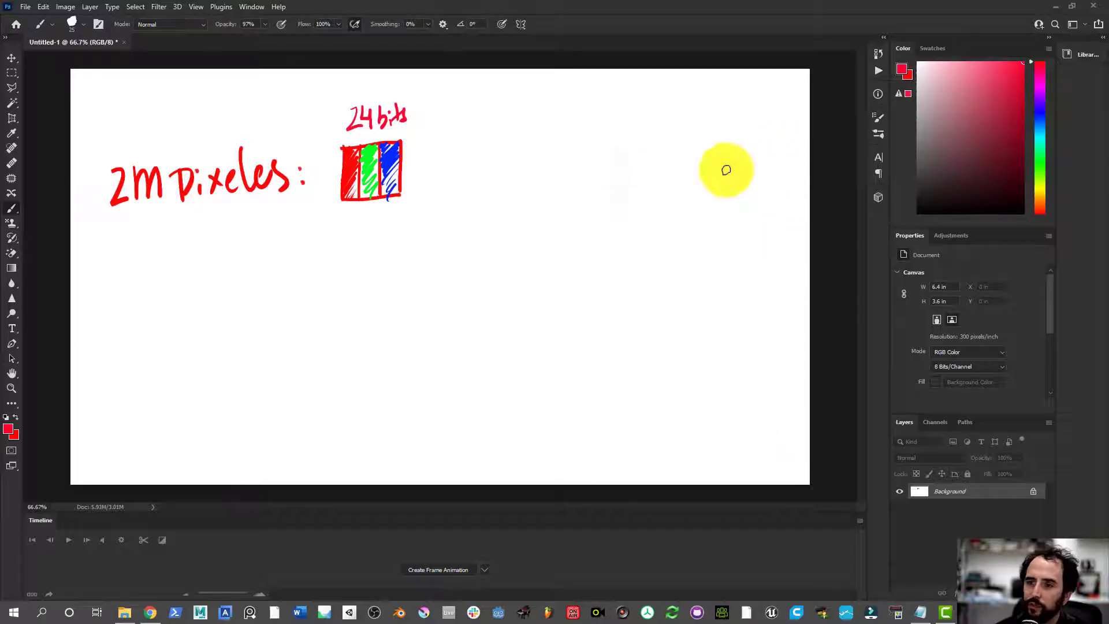
- Select a rectangle in the middle of the canvas with the Rectangular Marquee
{"action": "left_click", "coordinate": [11, 73]}
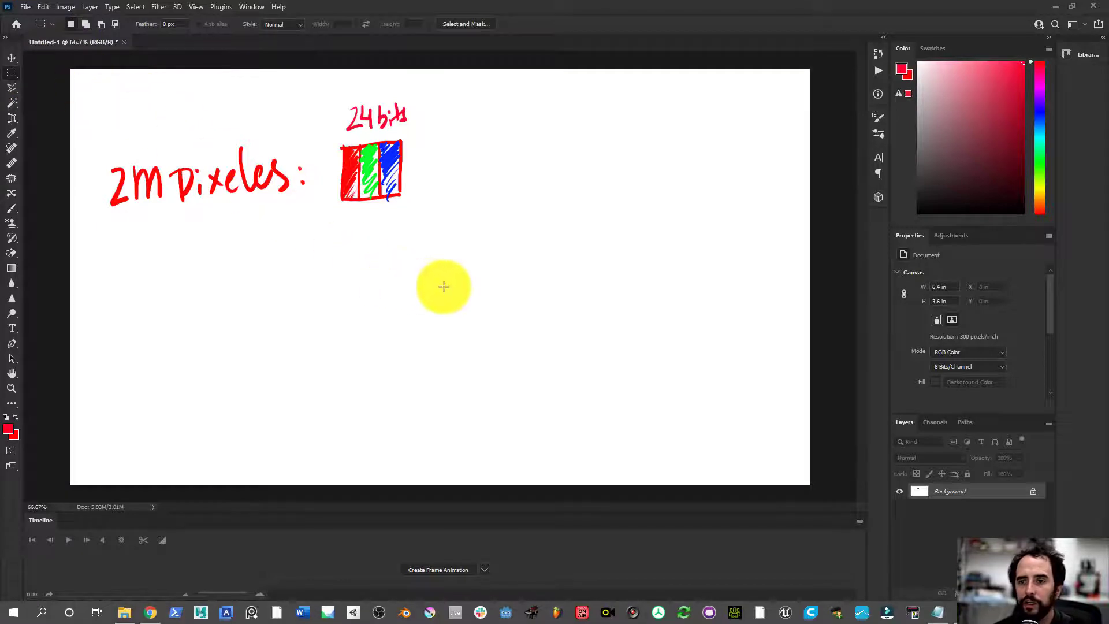
{"action": "left_click", "coordinate": [40, 26]}
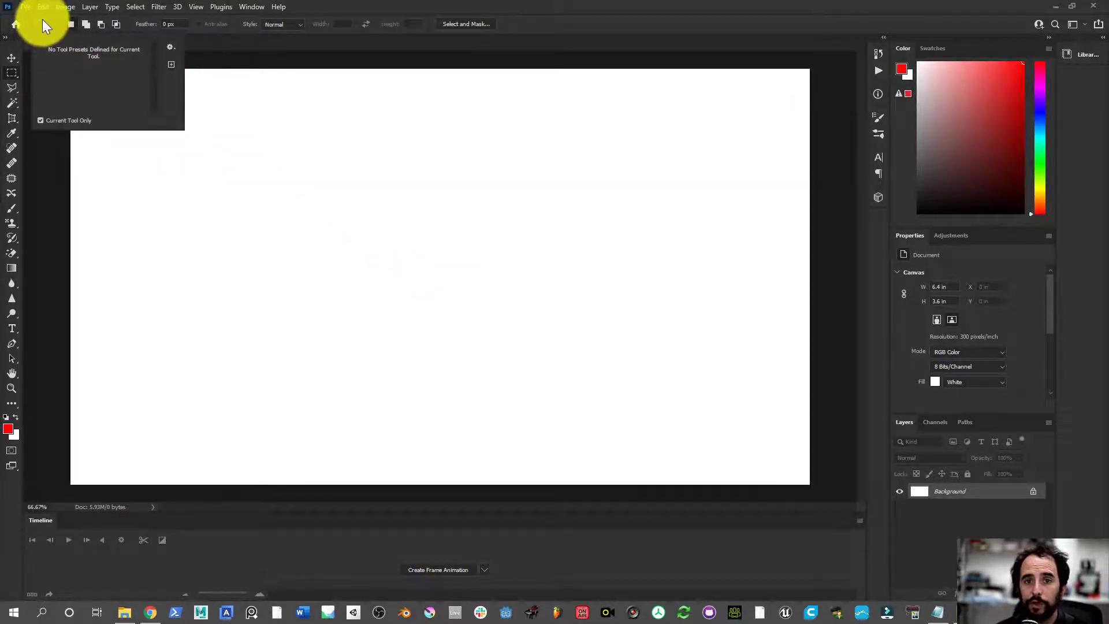
{"action": "left_click", "coordinate": [12, 72]}
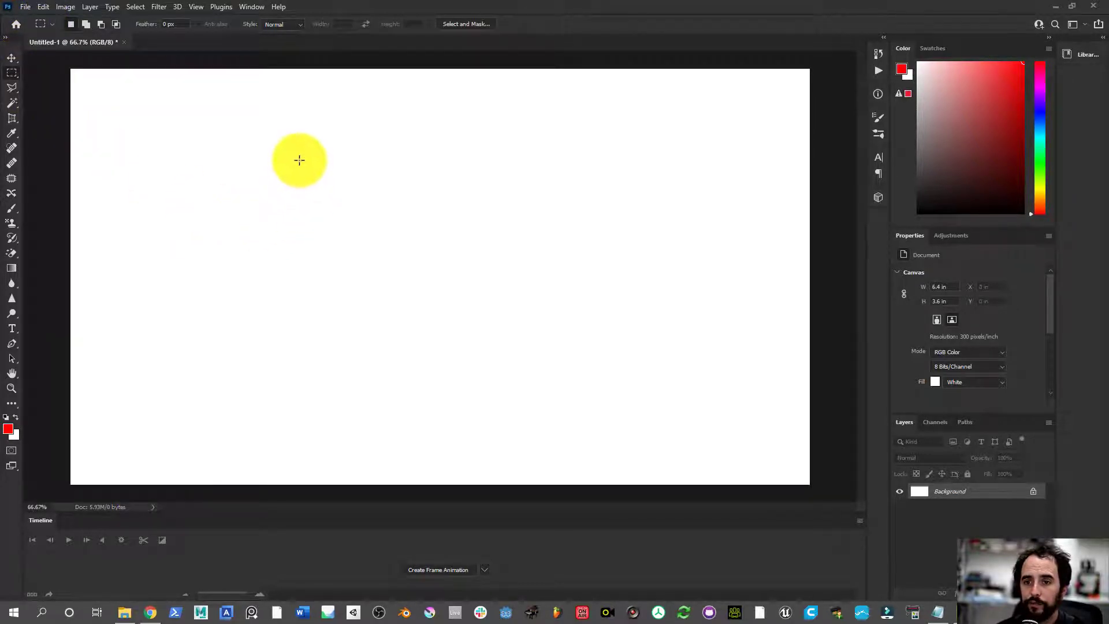
{"action": "left_click_drag", "start_coordinate": [299, 160], "coordinate": [565, 378]}
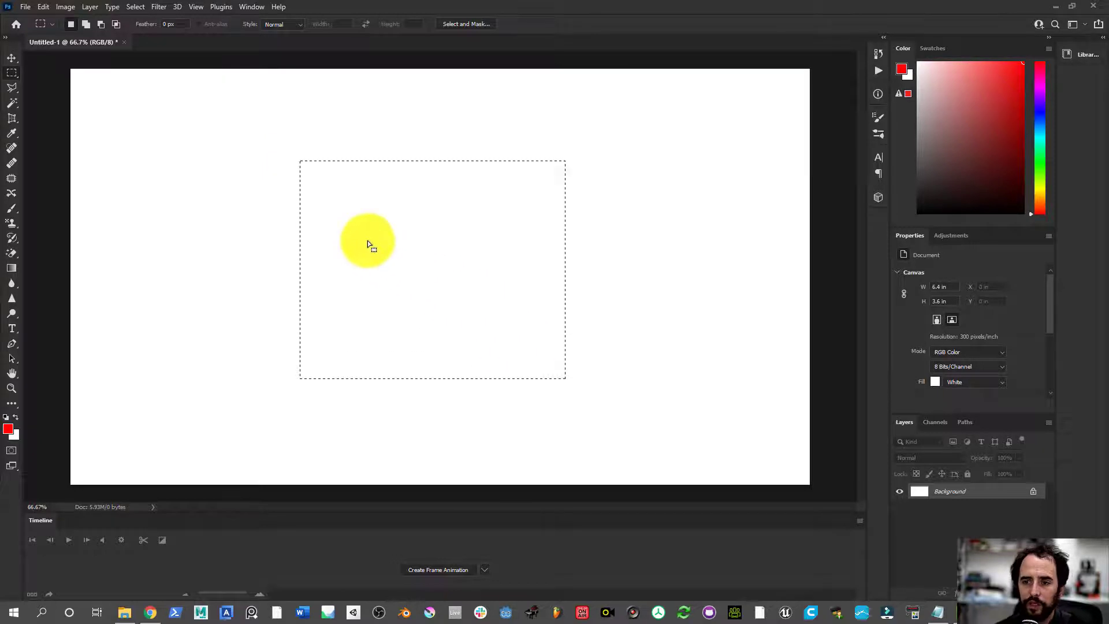
- Show Image Size: 1920 × 1080 px, 16.26 × 9.14 cm at 300 ppi
{"action": "left_click", "coordinate": [61, 6]}
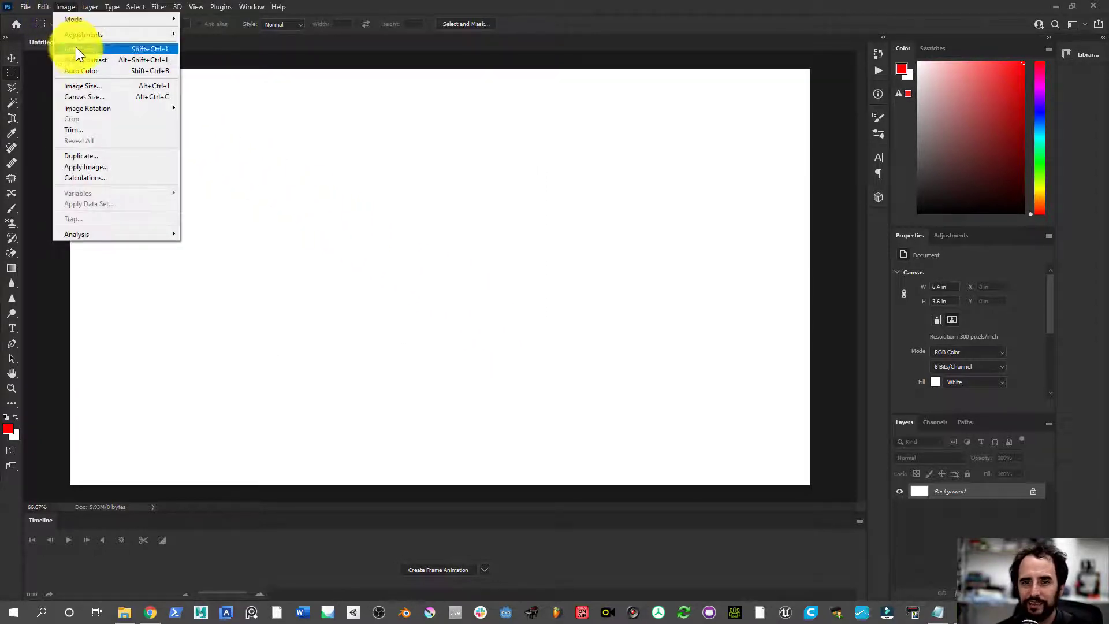
{"action": "left_click", "coordinate": [97, 86]}
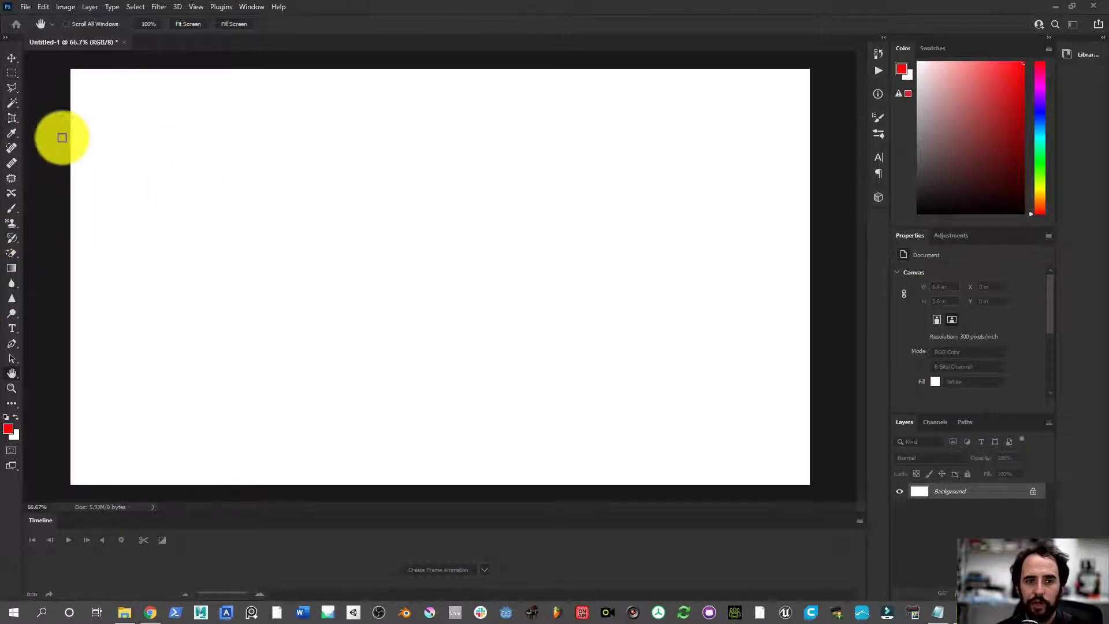
{"action": "left_click", "coordinate": [66, 9]}
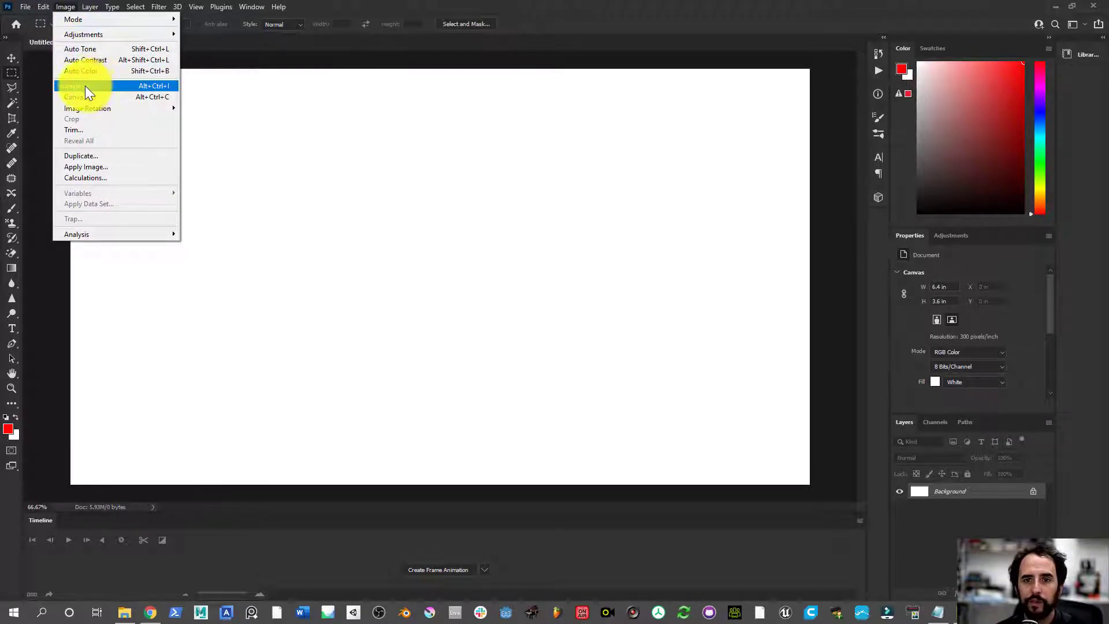
{"action": "left_click", "coordinate": [128, 84]}
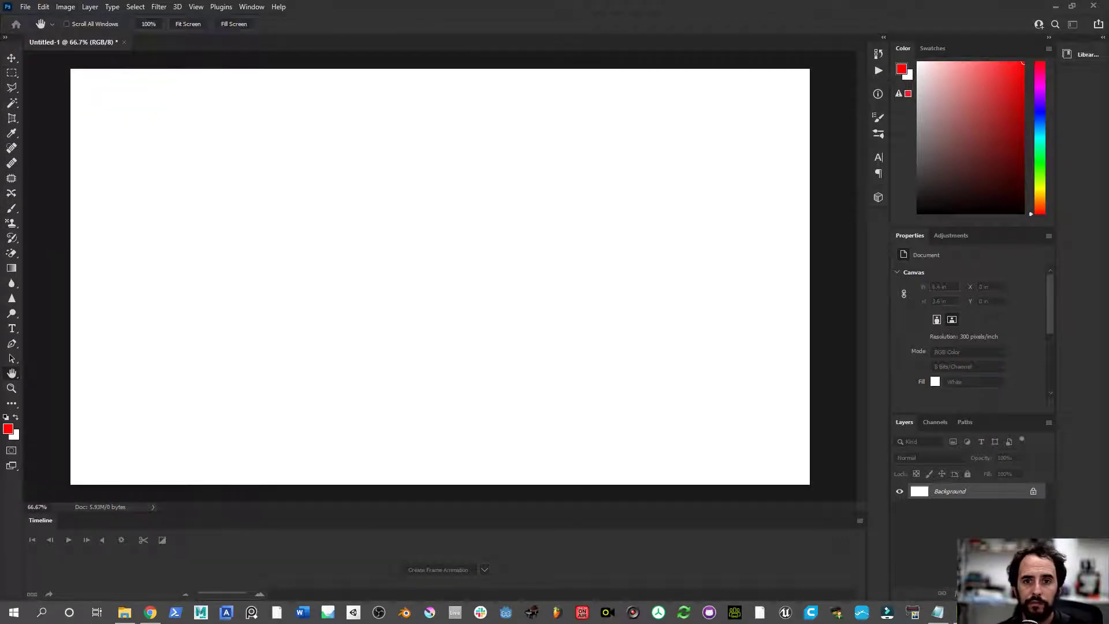
{"action": "mouse_move", "coordinate": [163, 272]}
{"action": "left_mouse_down"}
{"action": "mouse_move", "coordinate": [682, 107]}
{"action": "mouse_move", "coordinate": [393, 316]}
{"action": "mouse_move", "coordinate": [605, 88]}
{"action": "left_mouse_up"}
- Resize the image to 192 × 108 pixels in Image Size, with units in Pixels
{"action": "left_click", "coordinate": [729, 155]}
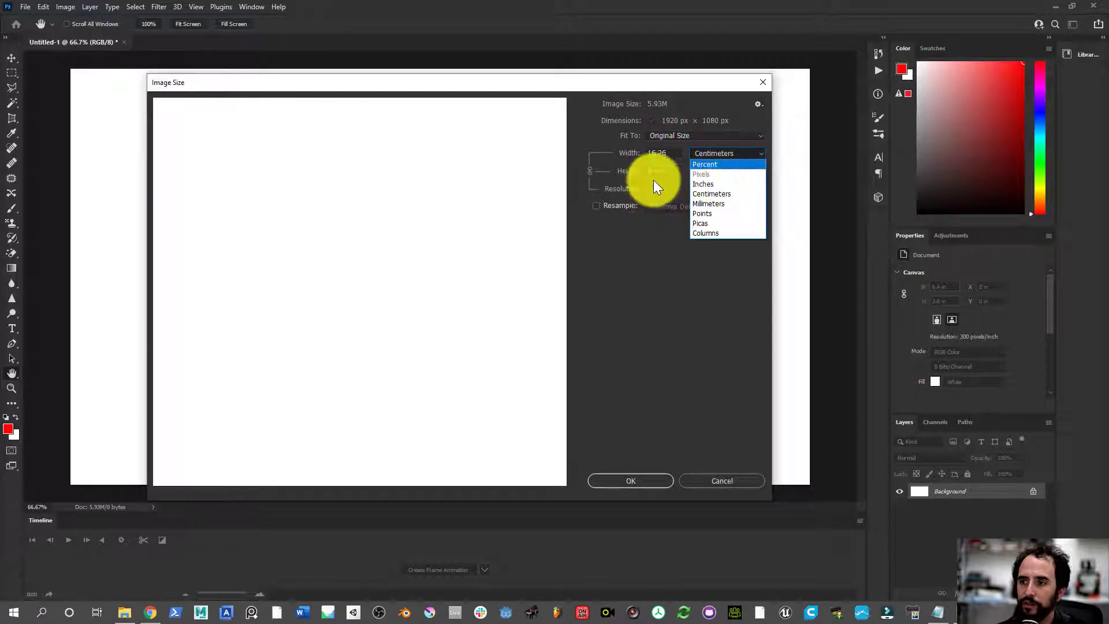
{"action": "left_click", "coordinate": [615, 254]}
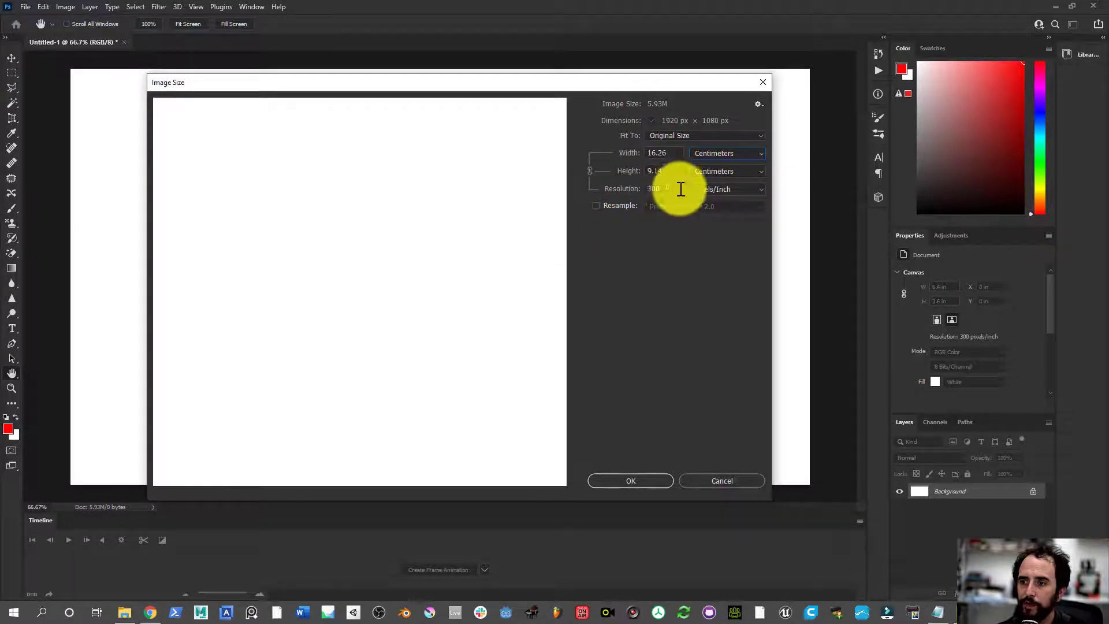
{"action": "left_click", "coordinate": [728, 133]}
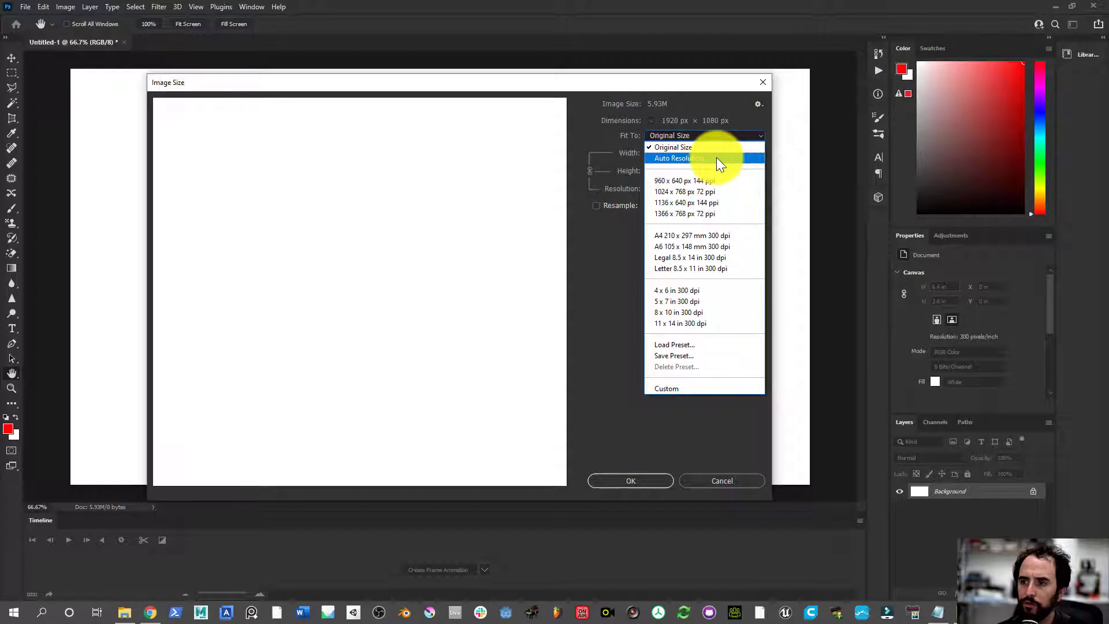
{"action": "left_click", "coordinate": [716, 157]}
{"action": "left_click", "coordinate": [632, 205]}
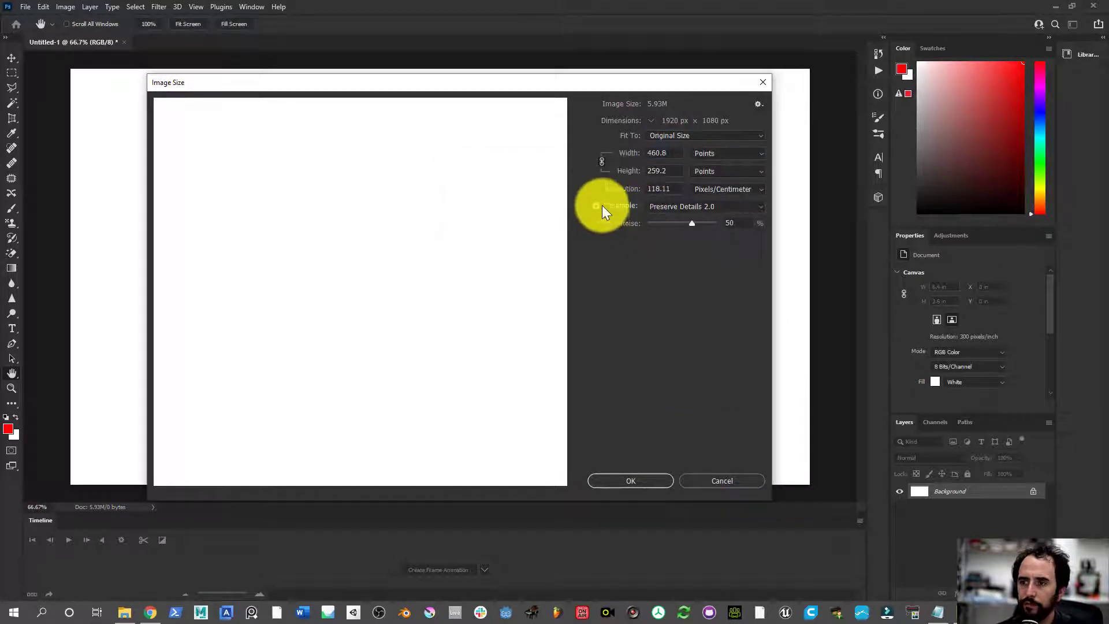
{"action": "left_click", "coordinate": [715, 152]}
{"action": "left_click", "coordinate": [713, 178]}
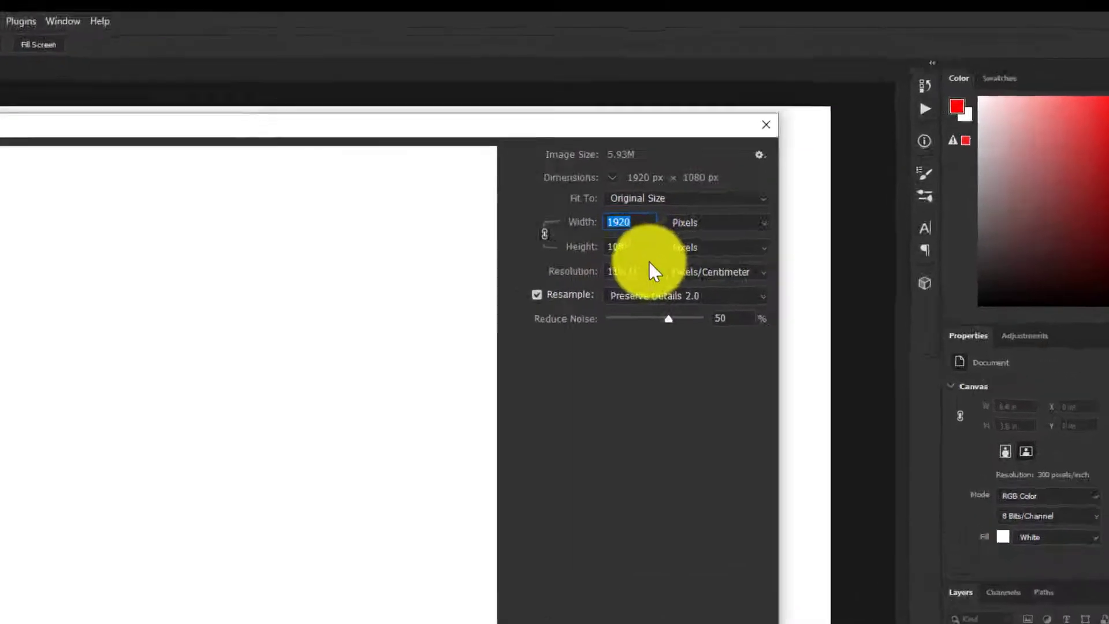
{"action": "type", "text": "19"}
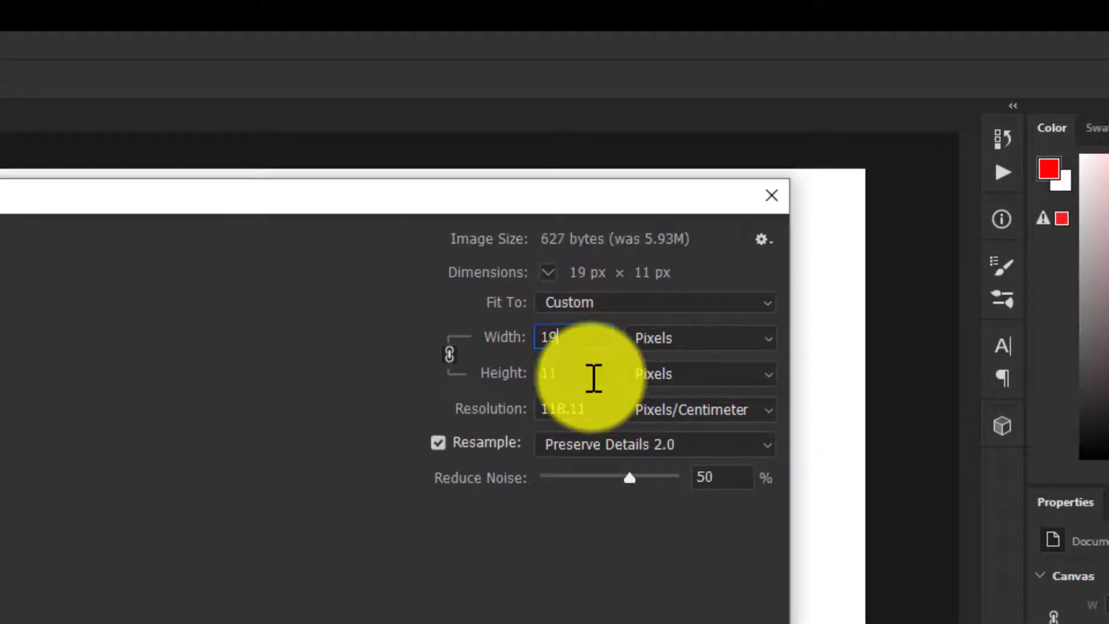
{"action": "type", "text": "2"}
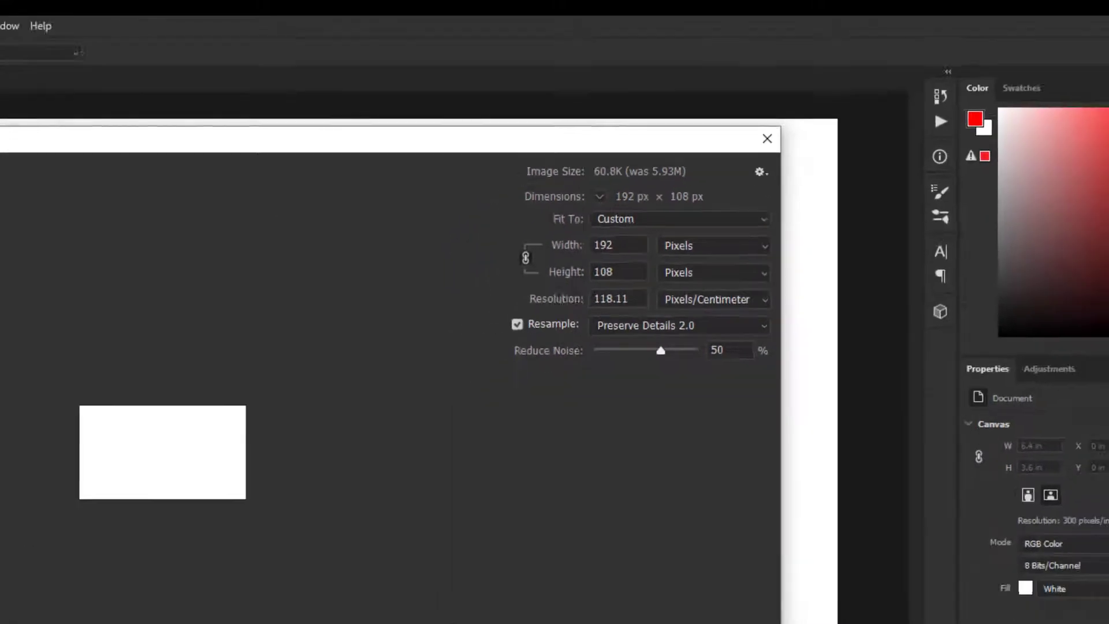
{"action": "key", "text": "Return"}
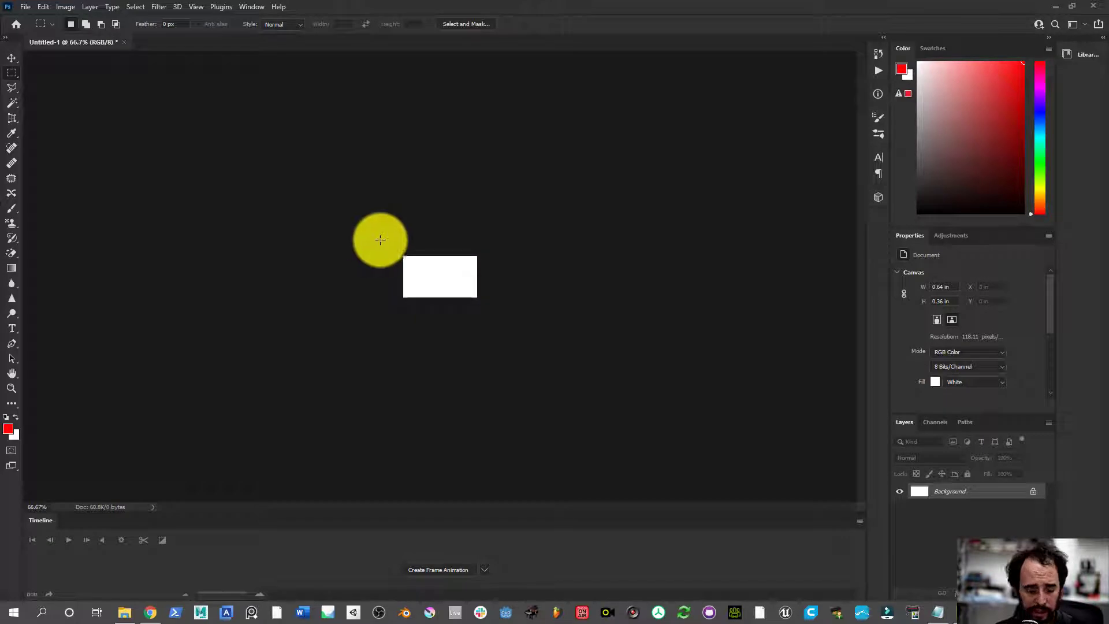
- Zoom the view to about 643% so the 192 × 108 canvas fills the window
{"action": "key", "text": "z"}
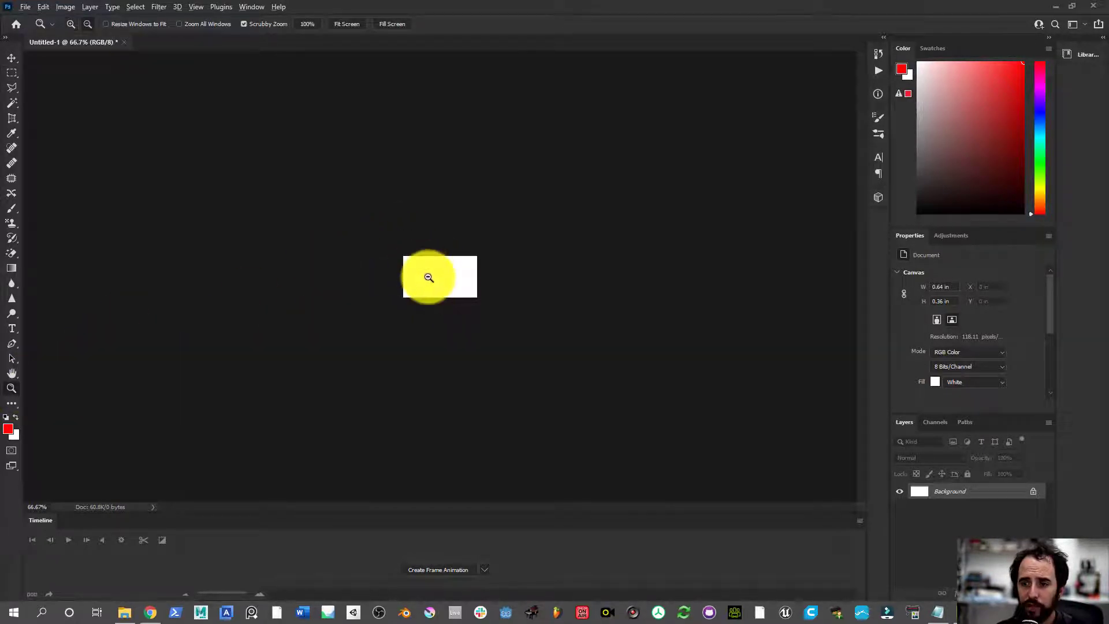
{"action": "scroll", "coordinate": [432, 273], "scroll_direction": "up", "scroll_amount": 1}
{"action": "scroll", "coordinate": [433, 274], "scroll_direction": "up", "scroll_amount": 1}
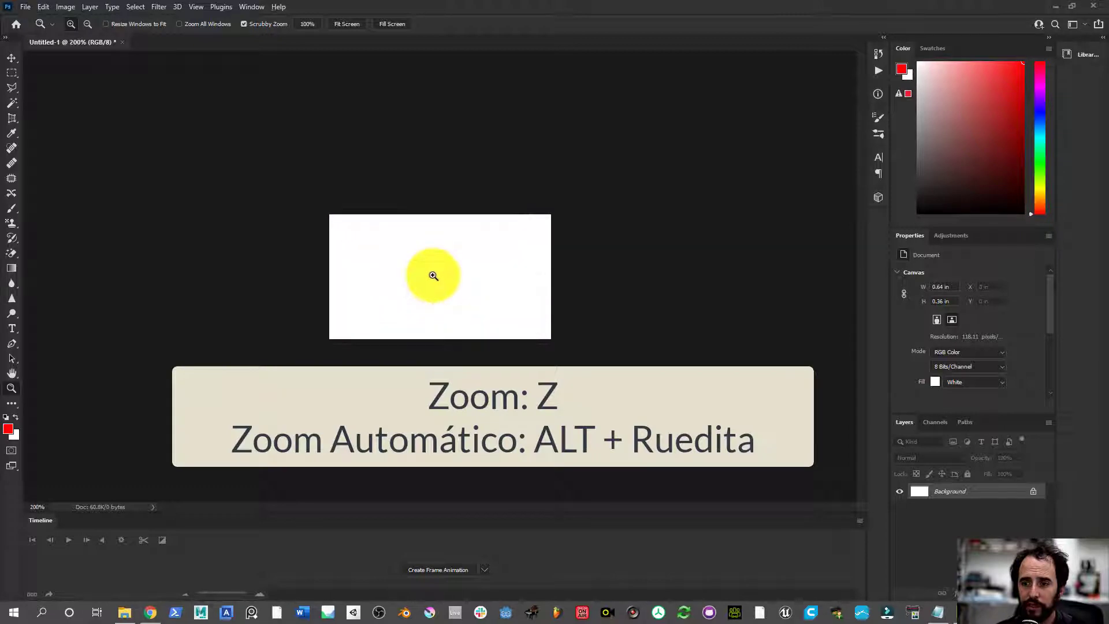
{"action": "scroll", "coordinate": [444, 273], "scroll_direction": "up", "scroll_amount": 1}
{"action": "scroll", "coordinate": [464, 289], "scroll_direction": "up", "scroll_amount": 1}
{"action": "scroll", "coordinate": [459, 290], "scroll_direction": "down", "scroll_amount": 2}
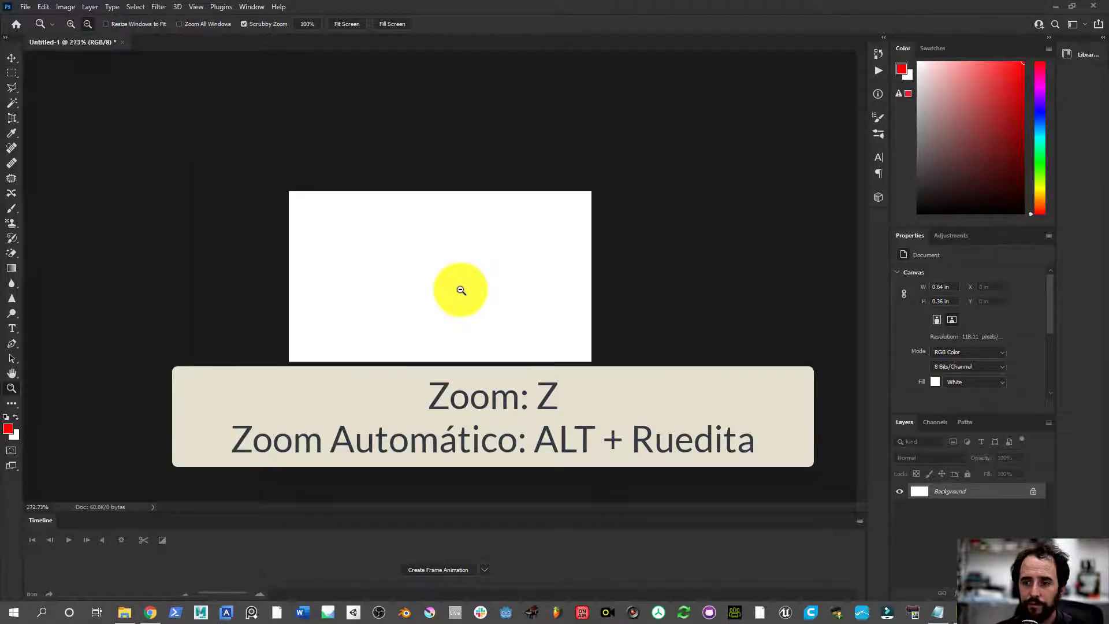
{"action": "scroll", "coordinate": [459, 290], "scroll_direction": "up", "scroll_amount": 2}
{"action": "scroll", "coordinate": [460, 295], "scroll_direction": "down", "scroll_amount": 1}
{"action": "scroll", "coordinate": [460, 297], "scroll_direction": "up", "scroll_amount": 1}
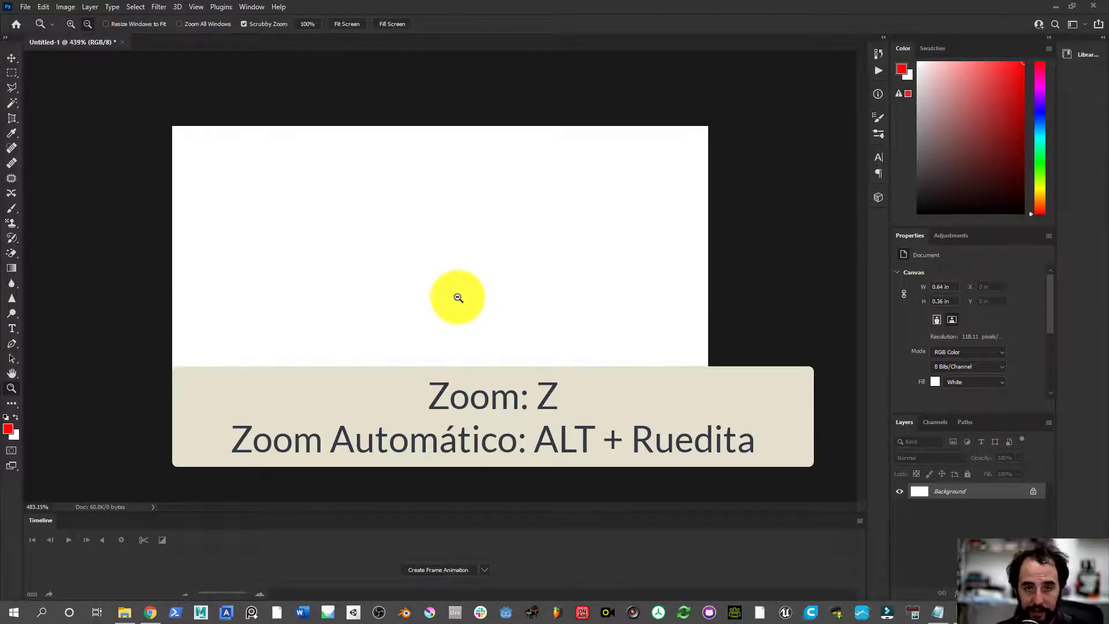
{"action": "scroll", "coordinate": [459, 296], "scroll_direction": "down", "scroll_amount": 1}
{"action": "scroll", "coordinate": [457, 296], "scroll_direction": "down", "scroll_amount": 1}
{"action": "scroll", "coordinate": [455, 295], "scroll_direction": "up", "scroll_amount": 2}
{"action": "scroll", "coordinate": [456, 295], "scroll_direction": "up", "scroll_amount": 1}
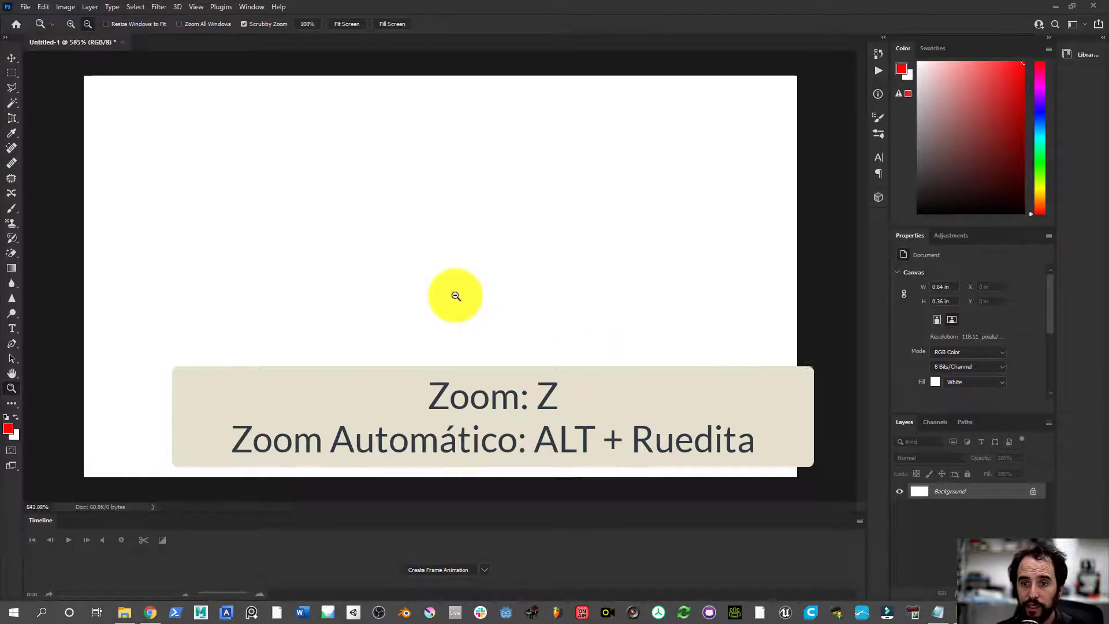
{"action": "scroll", "coordinate": [456, 296], "scroll_direction": "down", "scroll_amount": 2}
{"action": "scroll", "coordinate": [456, 297], "scroll_direction": "down", "scroll_amount": 3}
{"action": "scroll", "coordinate": [455, 299], "scroll_direction": "up", "scroll_amount": 4}
{"action": "scroll", "coordinate": [455, 301], "scroll_direction": "up", "scroll_amount": 1}
{"action": "scroll", "coordinate": [455, 300], "scroll_direction": "down", "scroll_amount": 1}
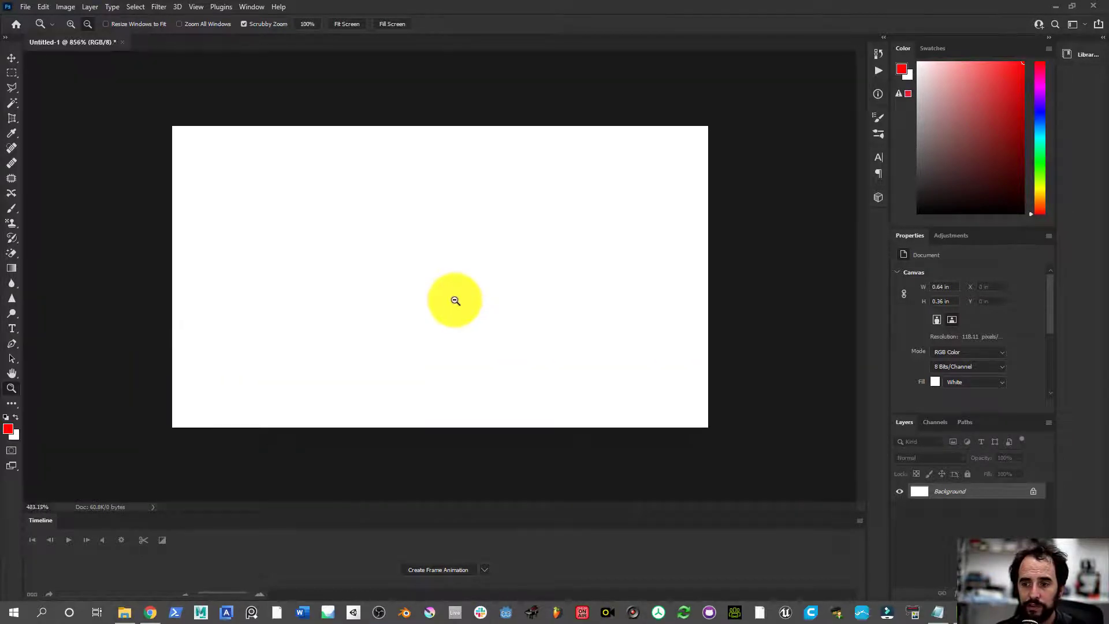
{"action": "scroll", "coordinate": [455, 300], "scroll_direction": "up", "scroll_amount": 1}
{"action": "scroll", "coordinate": [455, 301], "scroll_direction": "down", "scroll_amount": 1}
{"action": "scroll", "coordinate": [455, 300], "scroll_direction": "up", "scroll_amount": 1}
{"action": "scroll", "coordinate": [455, 301], "scroll_direction": "up", "scroll_amount": 1}
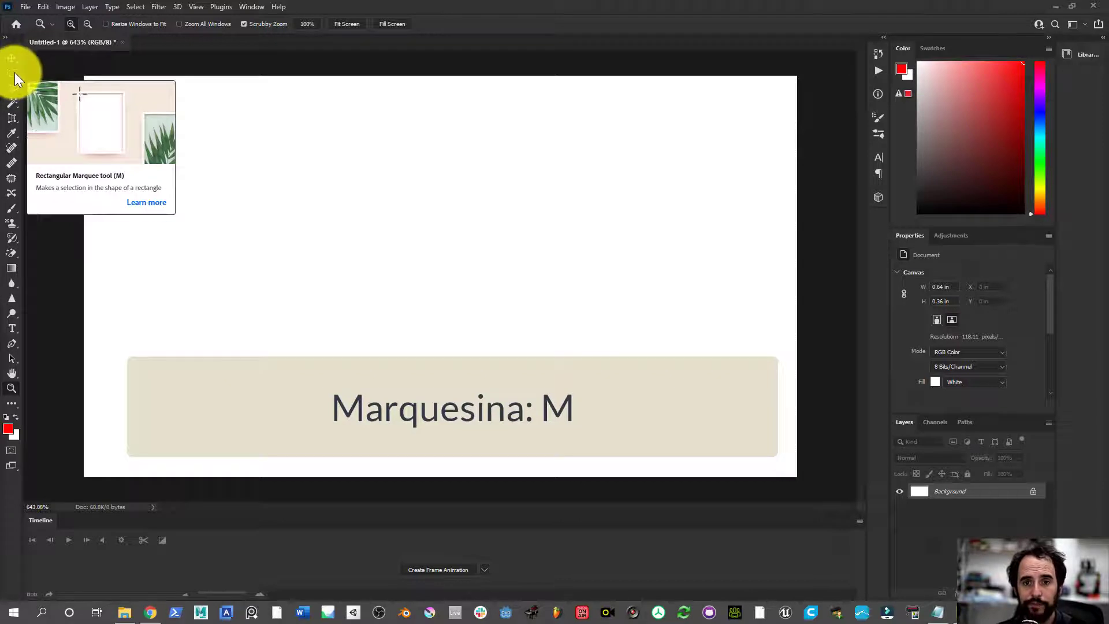
- Drag a square Rectangular Marquee selection in the centre of the canvas
{"action": "left_click", "coordinate": [12, 69]}
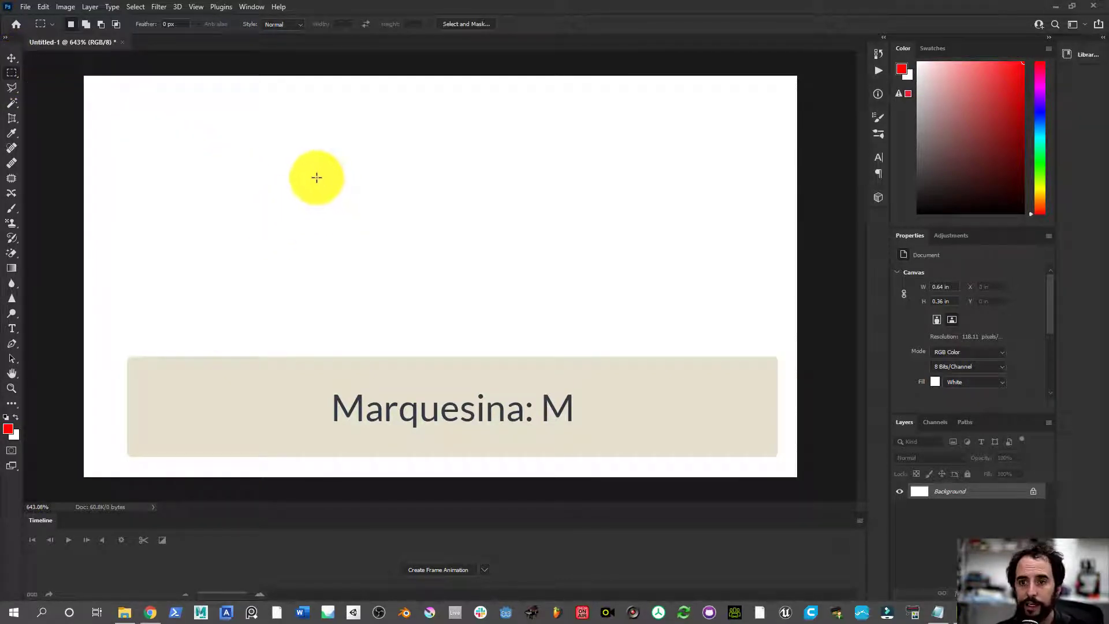
{"action": "mouse_move", "coordinate": [336, 157]}
{"action": "left_mouse_down"}
{"action": "mouse_move", "coordinate": [519, 335]}
{"action": "mouse_move", "coordinate": [559, 354]}
{"action": "mouse_move", "coordinate": [536, 385]}
{"action": "left_mouse_up"}
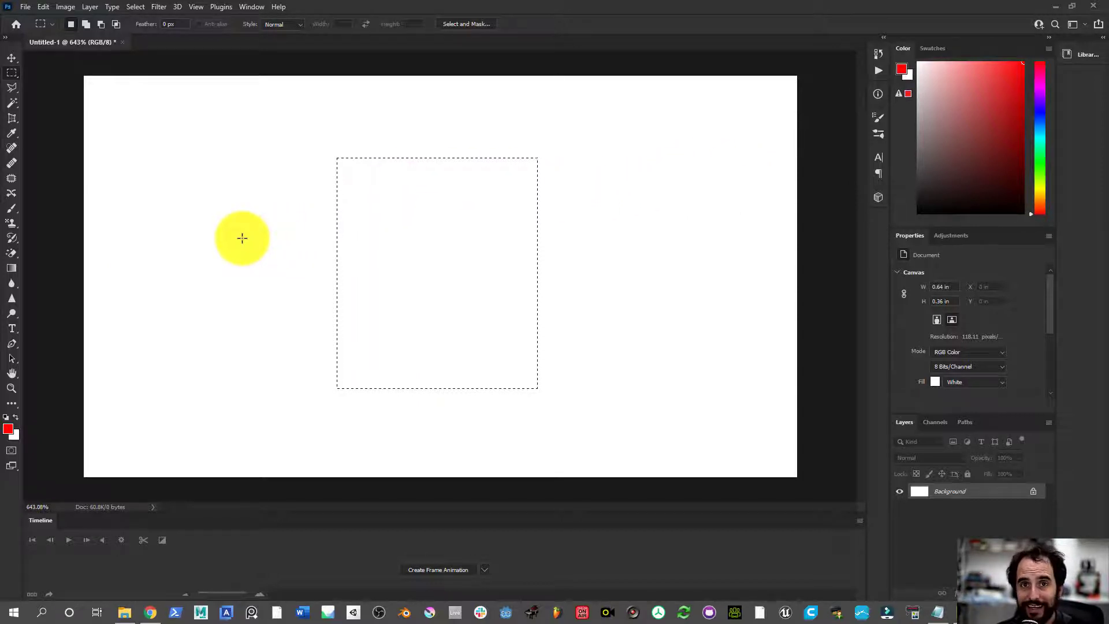
{"action": "key", "text": "g"}
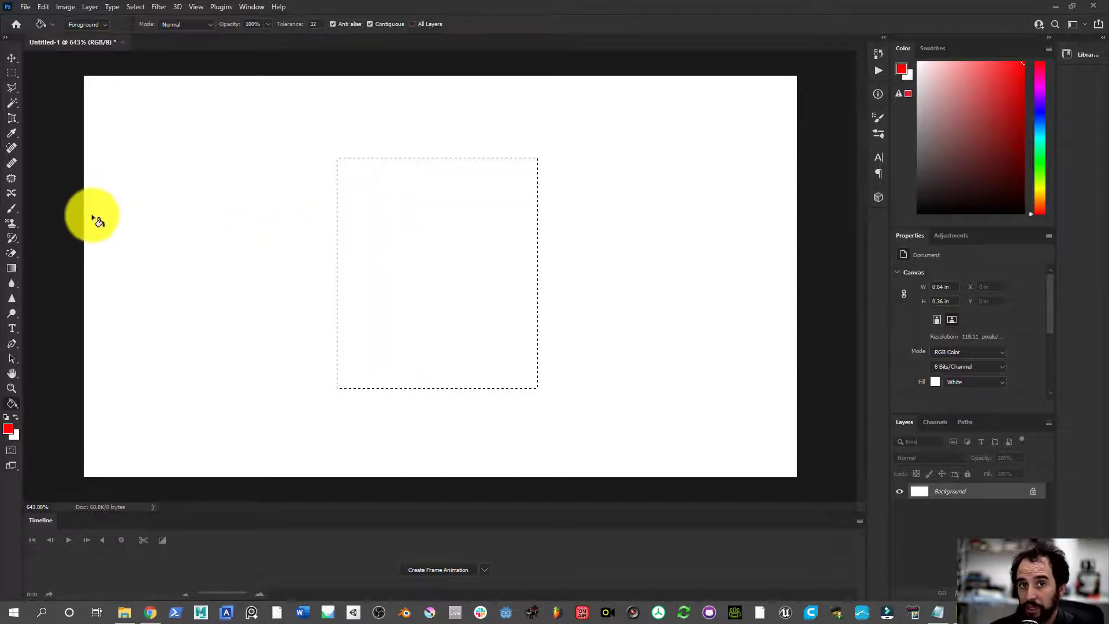
{"action": "left_click", "coordinate": [12, 267]}
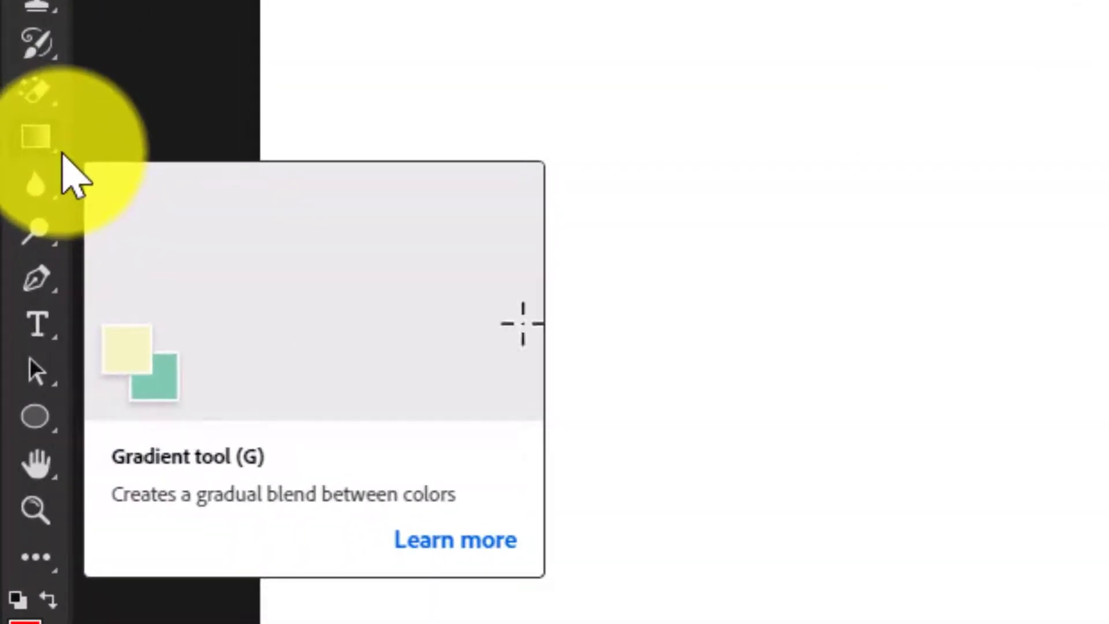
{"action": "right_click", "coordinate": [40, 155]}
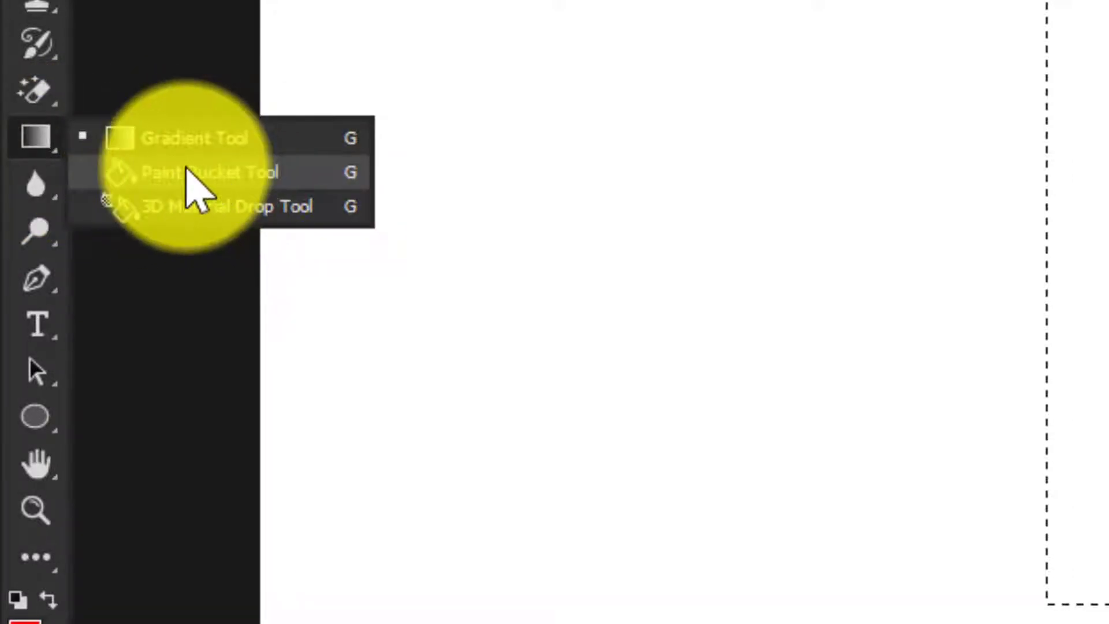
{"action": "left_click", "coordinate": [186, 172]}
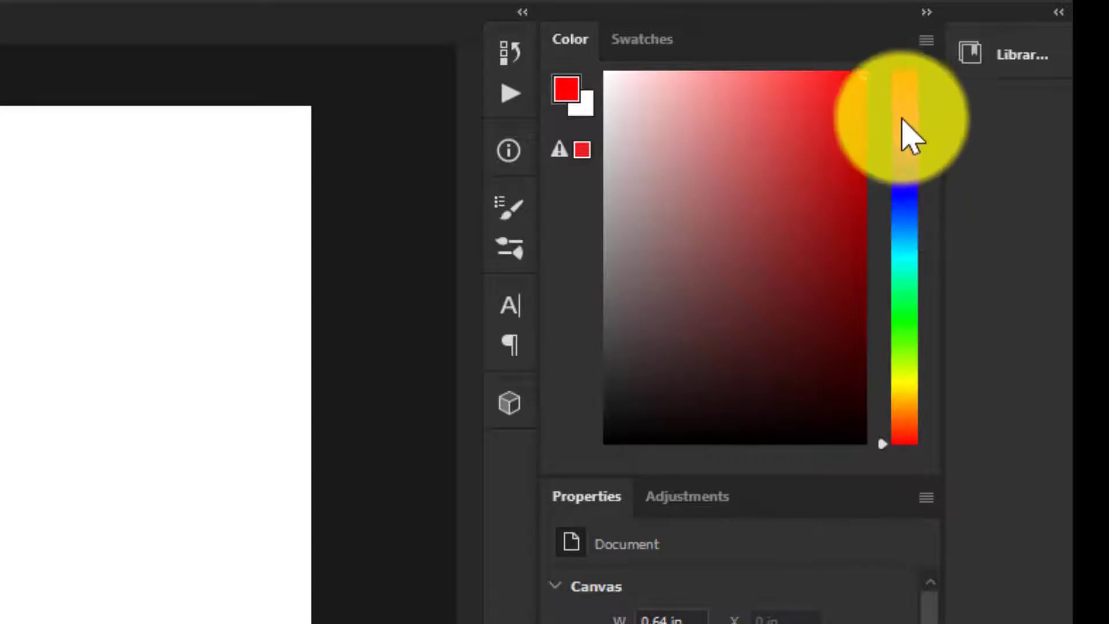
{"action": "mouse_move", "coordinate": [910, 137]}
{"action": "left_mouse_down"}
{"action": "mouse_move", "coordinate": [901, 49]}
{"action": "mouse_move", "coordinate": [889, 383]}
{"action": "mouse_move", "coordinate": [879, 87]}
{"action": "mouse_move", "coordinate": [895, 346]}
{"action": "mouse_move", "coordinate": [903, 241]}
{"action": "mouse_move", "coordinate": [910, 327]}
{"action": "mouse_move", "coordinate": [911, 317]}
{"action": "left_mouse_up"}
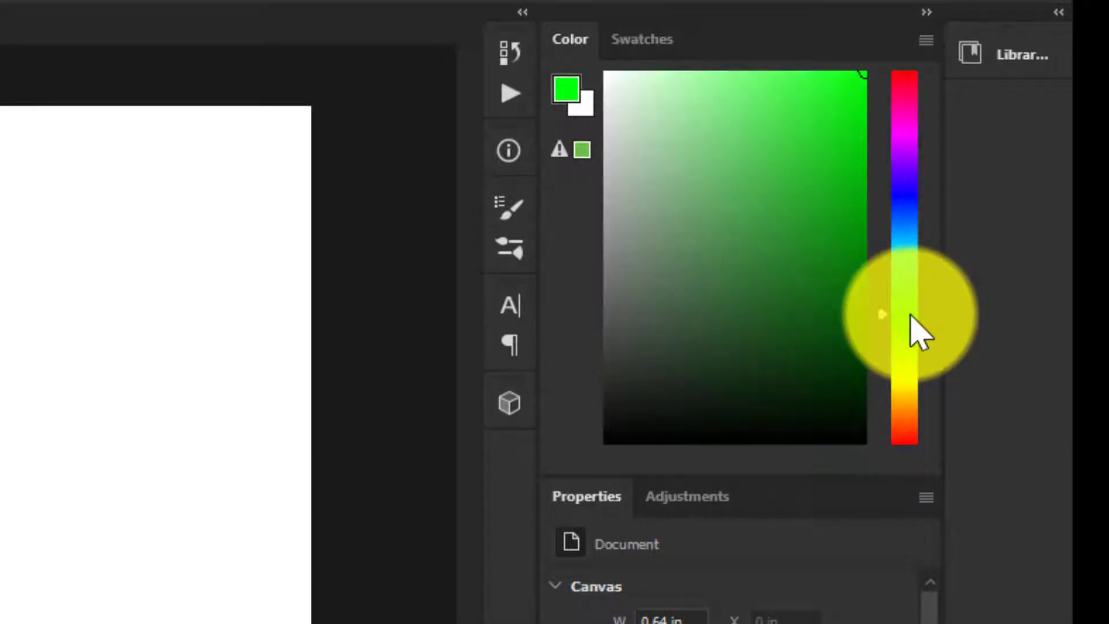
{"action": "mouse_move", "coordinate": [909, 317]}
{"action": "left_mouse_down"}
{"action": "mouse_move", "coordinate": [886, 243]}
{"action": "mouse_move", "coordinate": [906, 323]}
{"action": "left_mouse_up"}
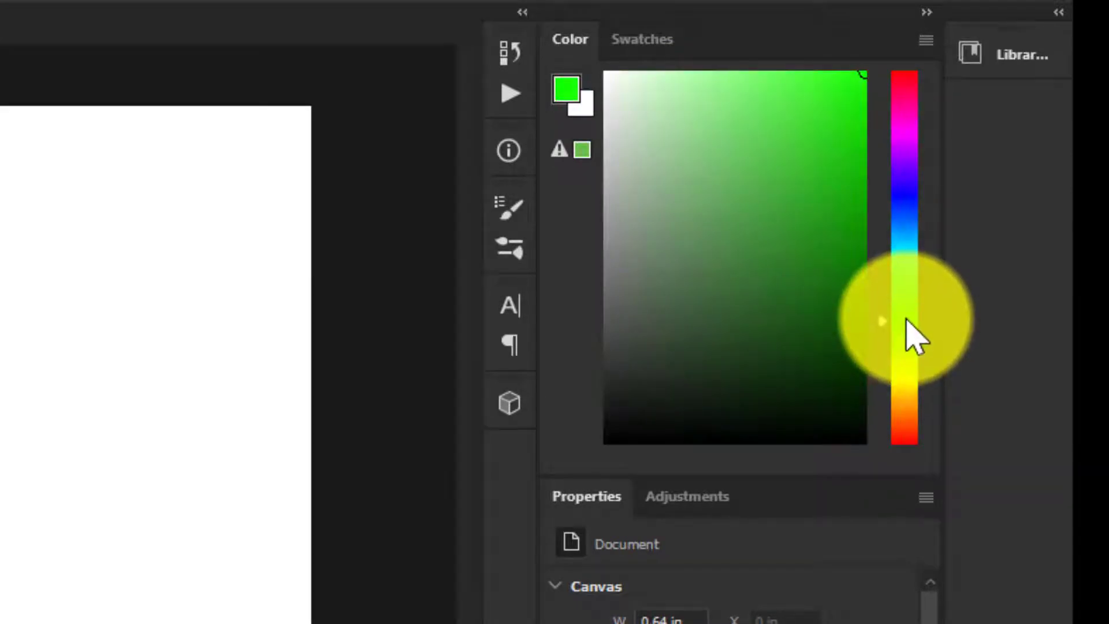
{"action": "mouse_move", "coordinate": [774, 151]}
{"action": "left_mouse_down"}
{"action": "mouse_move", "coordinate": [1015, 24]}
{"action": "mouse_move", "coordinate": [1063, 502]}
{"action": "left_mouse_up"}
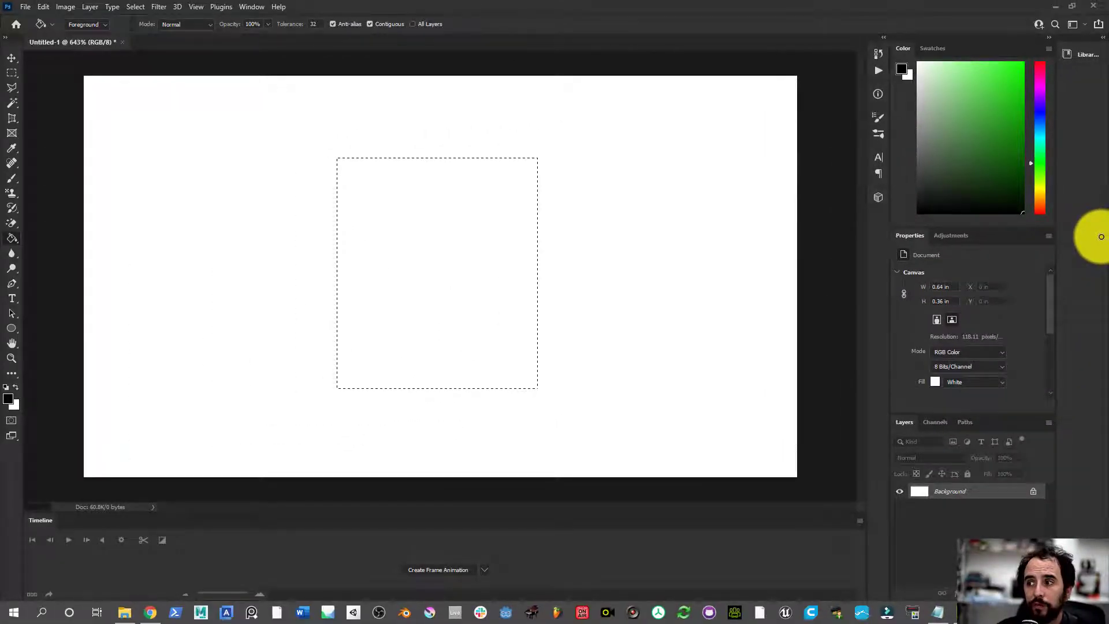
{"action": "mouse_move", "coordinate": [985, 198]}
{"action": "left_mouse_down"}
{"action": "mouse_move", "coordinate": [908, 163]}
{"action": "mouse_move", "coordinate": [882, 136]}
{"action": "mouse_move", "coordinate": [969, 128]}
{"action": "left_mouse_up"}
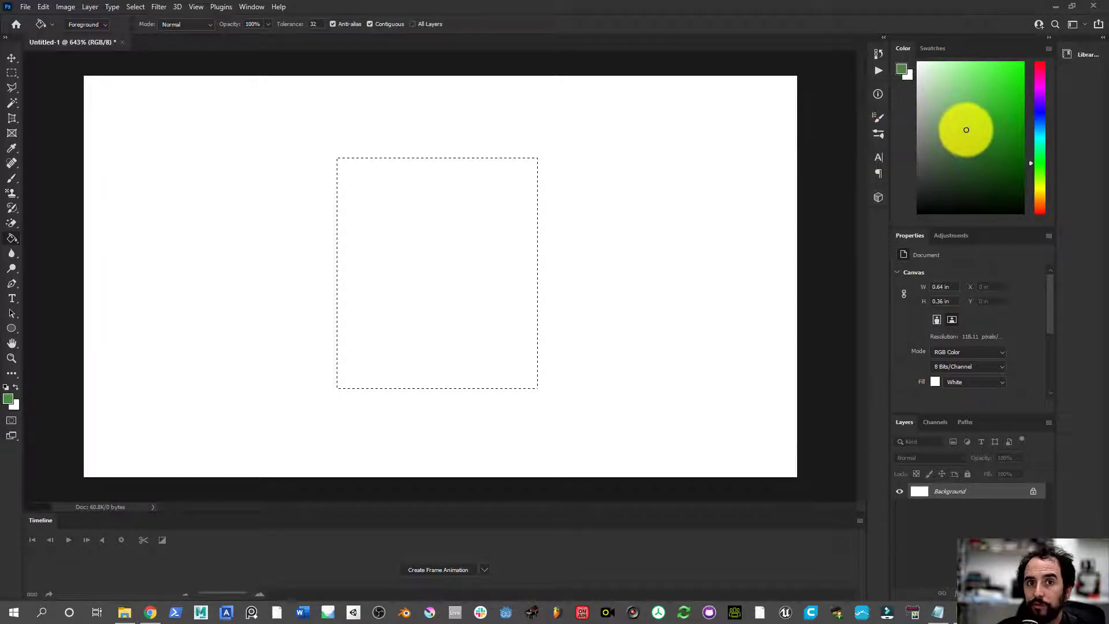
{"action": "left_click_drag", "start_coordinate": [1041, 75], "coordinate": [1040, 47]}
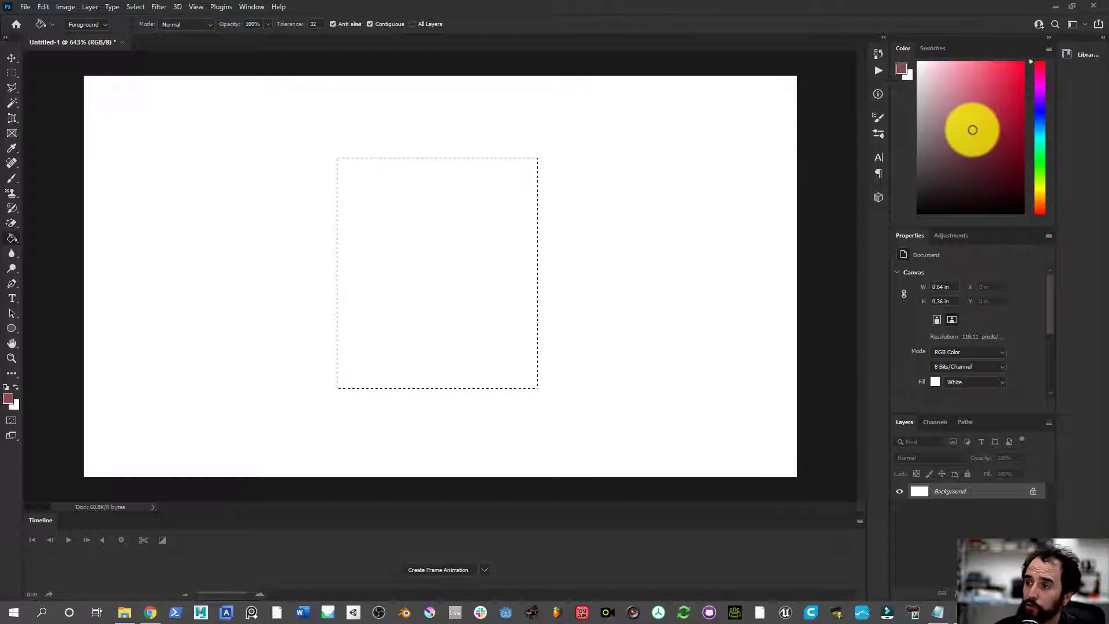
{"action": "left_click_drag", "start_coordinate": [971, 133], "coordinate": [1006, 75]}
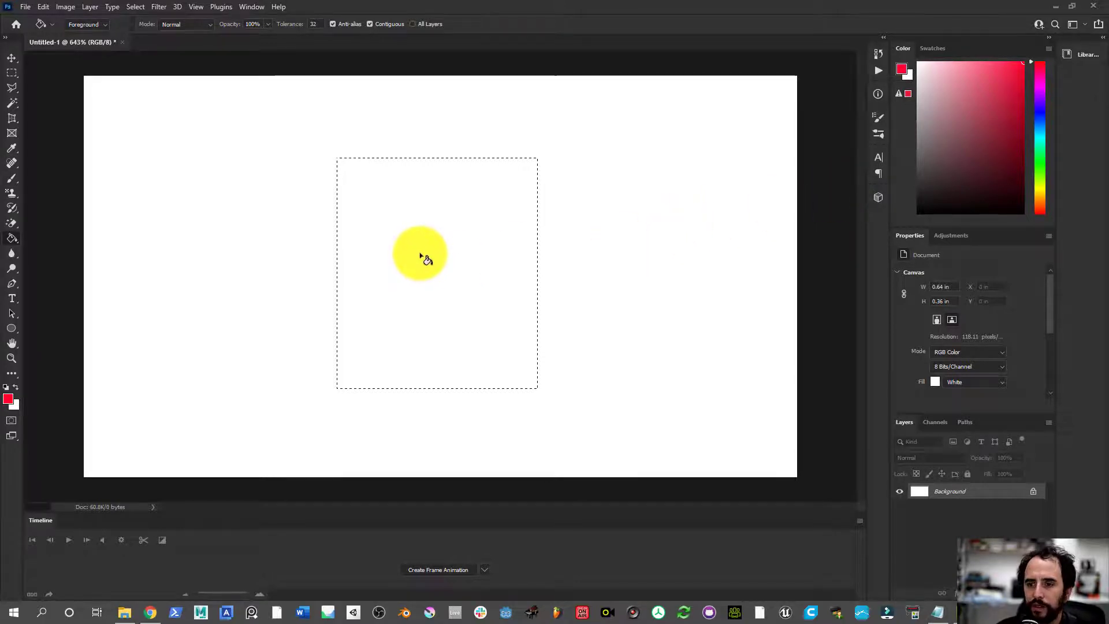
- Fill the square selection with red and zoom into it to about 1140%
{"action": "left_click", "coordinate": [421, 255]}
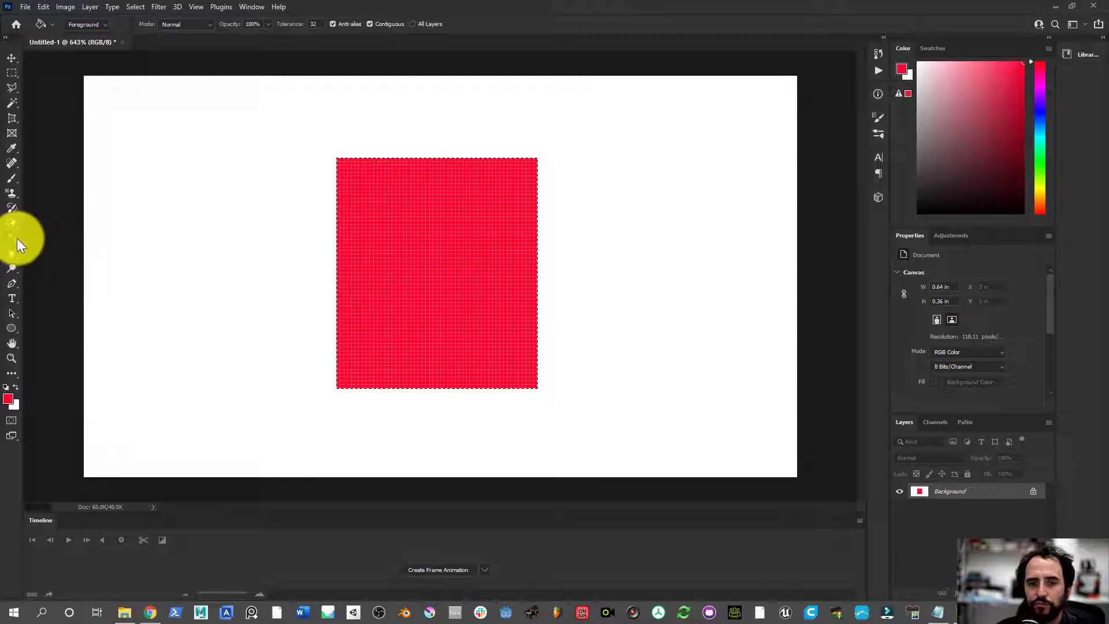
{"action": "left_click", "coordinate": [12, 73]}
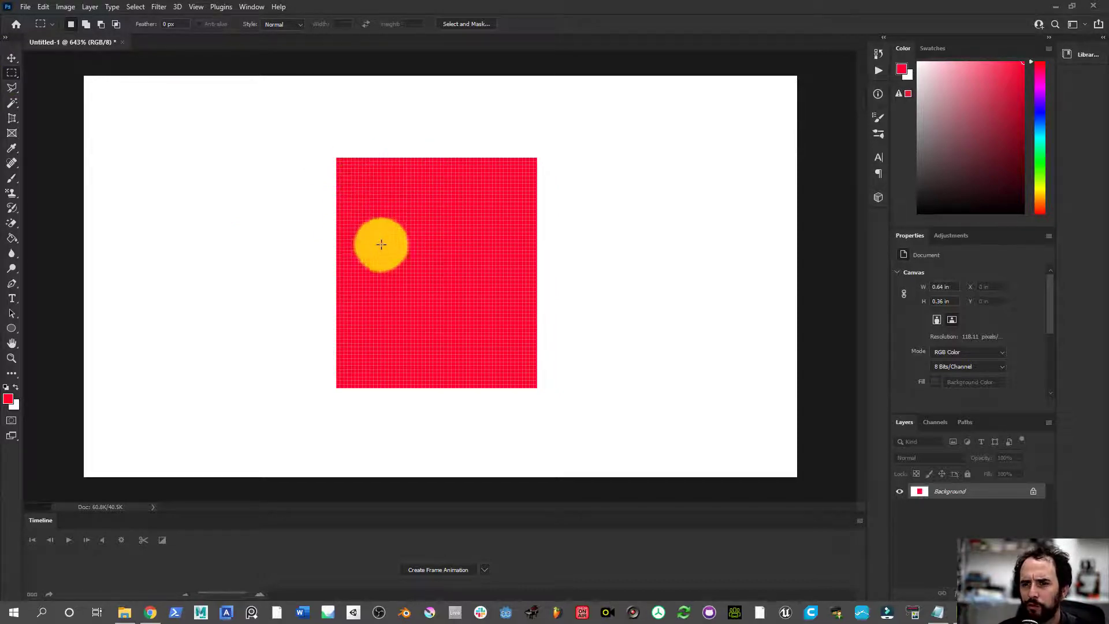
{"action": "scroll", "coordinate": [435, 258], "scroll_direction": "up", "scroll_amount": 2}
{"action": "scroll", "coordinate": [435, 259], "scroll_direction": "up", "scroll_amount": 2}
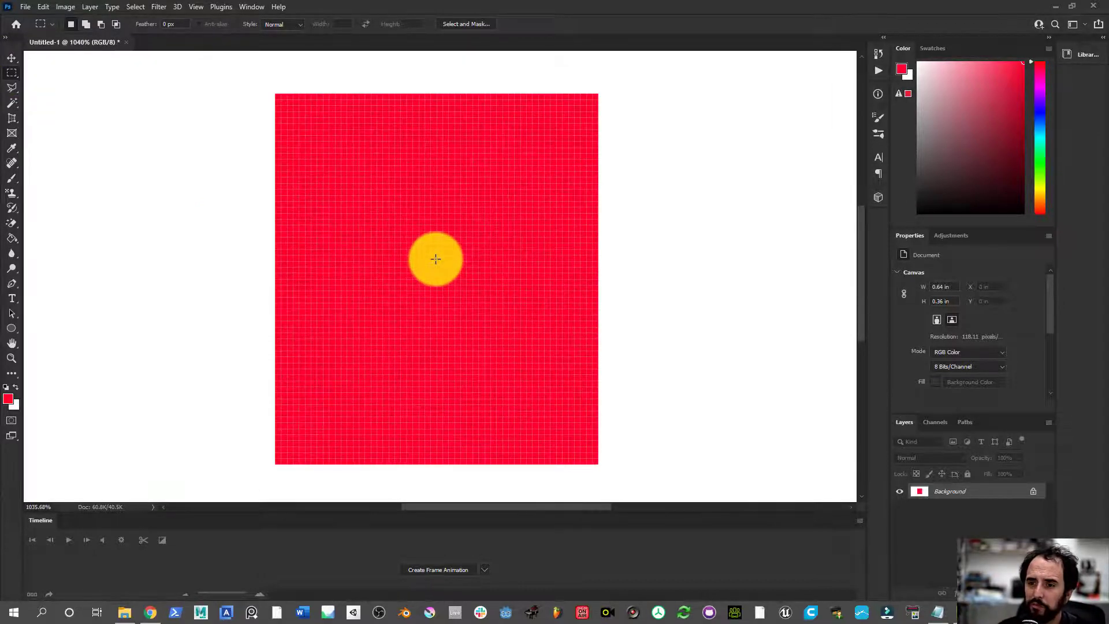
{"action": "scroll", "coordinate": [436, 262], "scroll_direction": "up", "scroll_amount": 1}
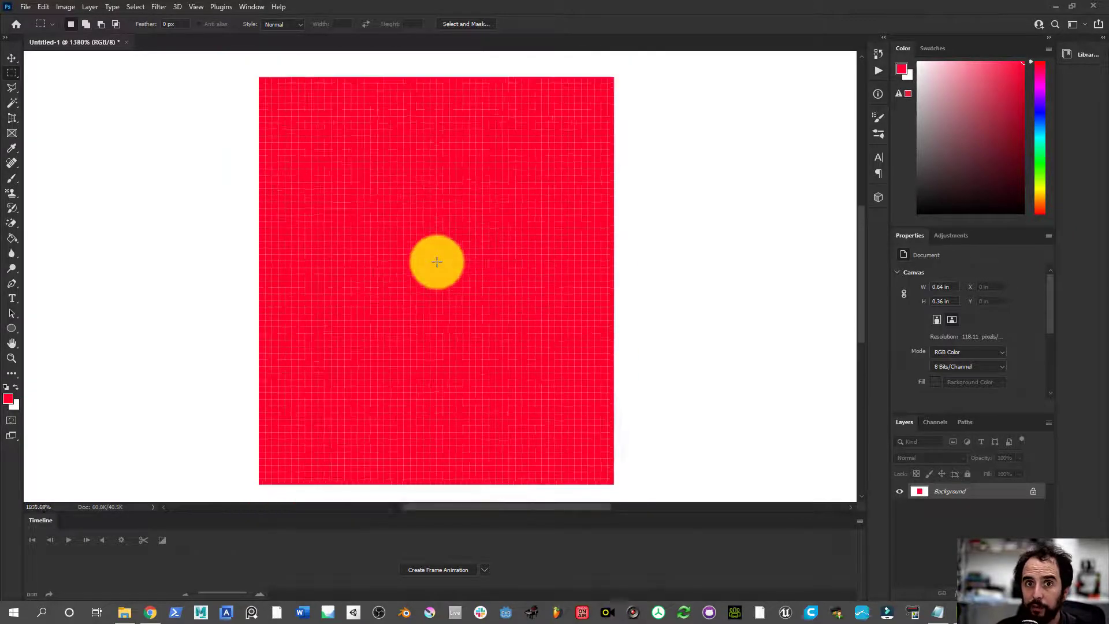
{"action": "scroll", "coordinate": [437, 262], "scroll_direction": "up", "scroll_amount": 1}
{"action": "scroll", "coordinate": [436, 261], "scroll_direction": "down", "scroll_amount": 2}
{"action": "scroll", "coordinate": [436, 262], "scroll_direction": "up", "scroll_amount": 1}
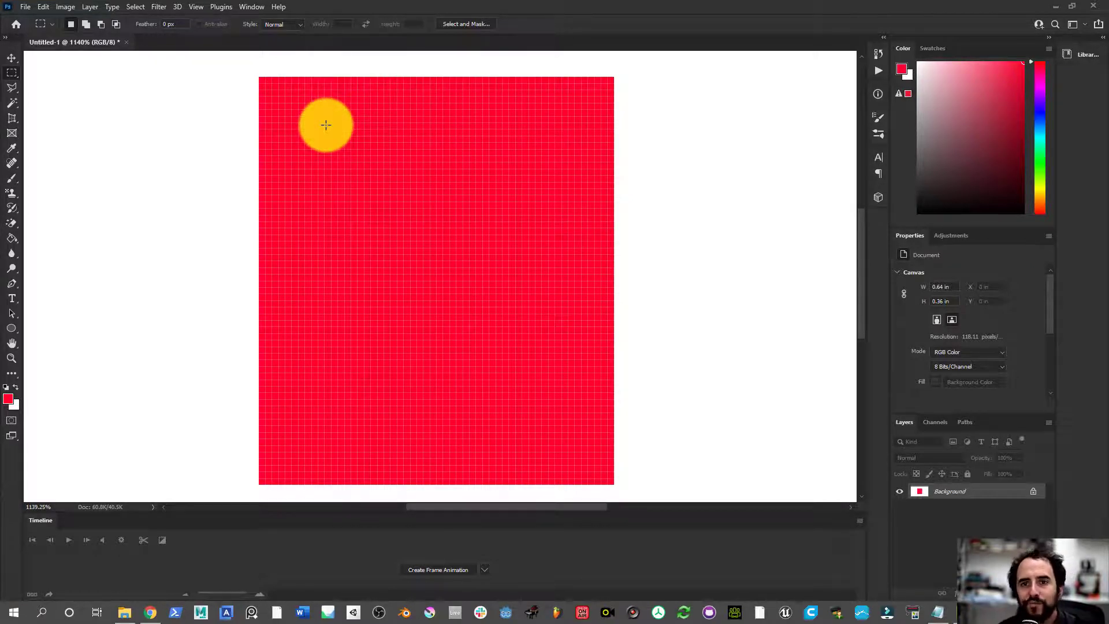
- Set the Brush tool to a 9 px size
{"action": "left_click", "coordinate": [11, 177]}
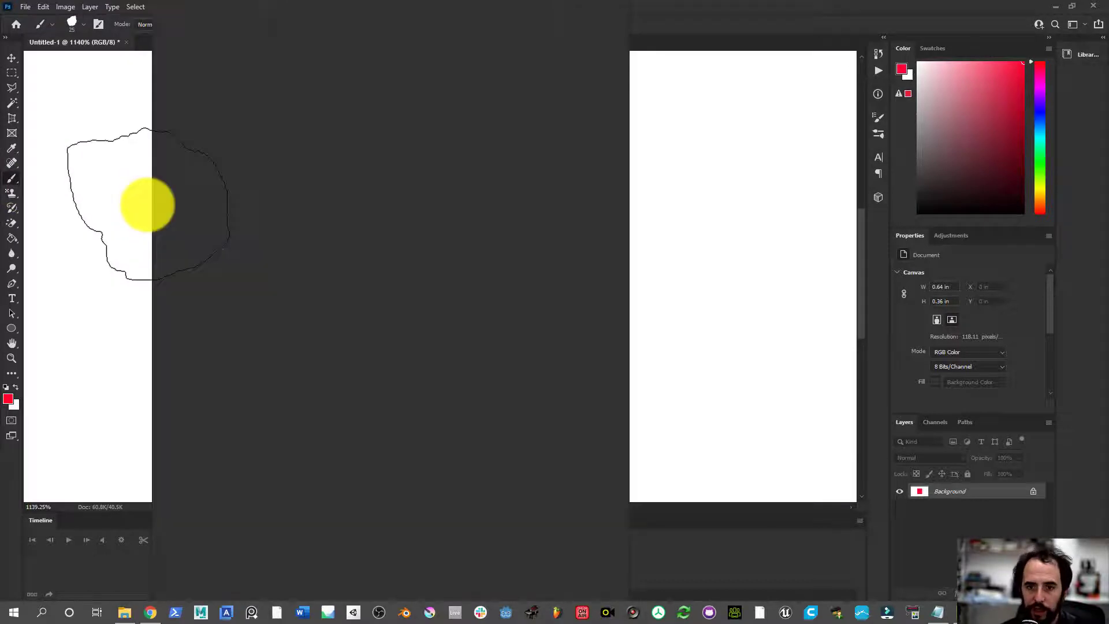
{"action": "right_click", "coordinate": [148, 205]}
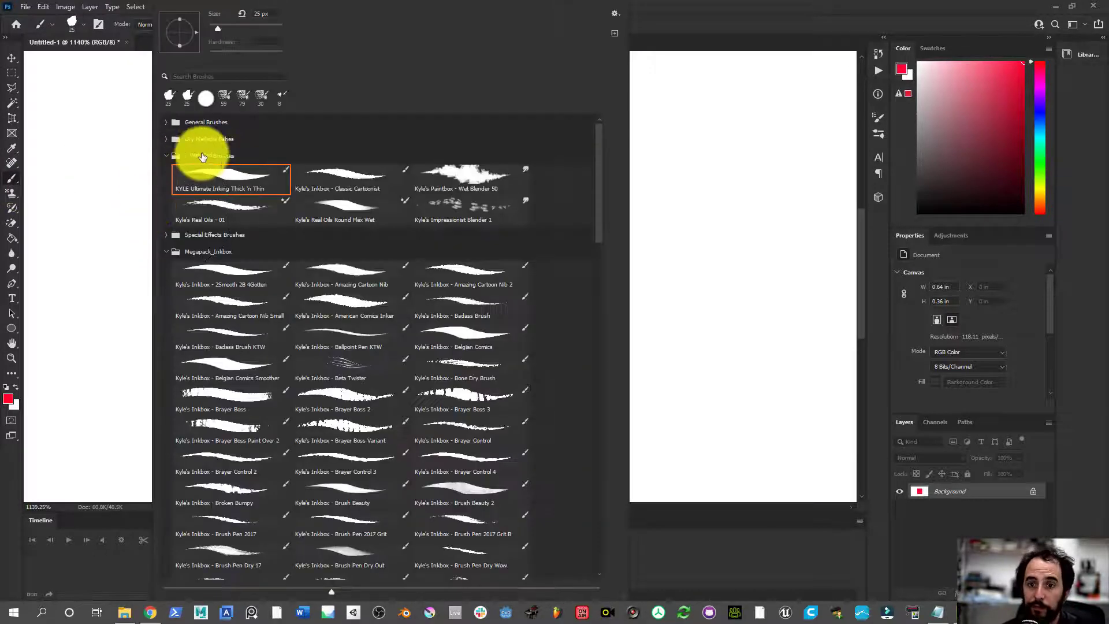
{"action": "left_click", "coordinate": [211, 27]}
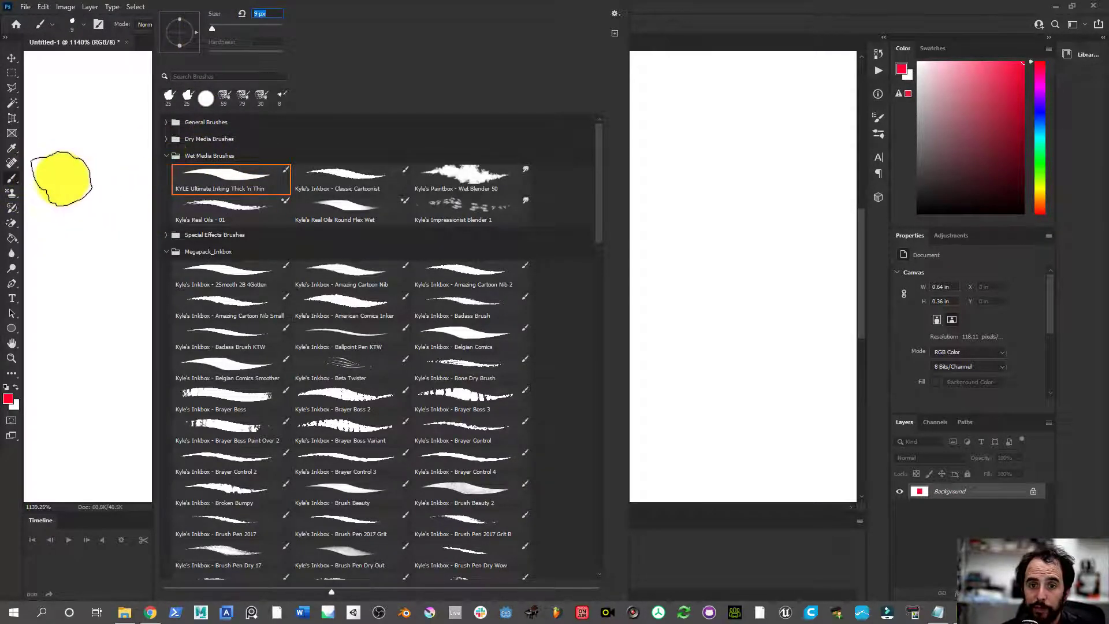
{"action": "key", "text": "Return"}
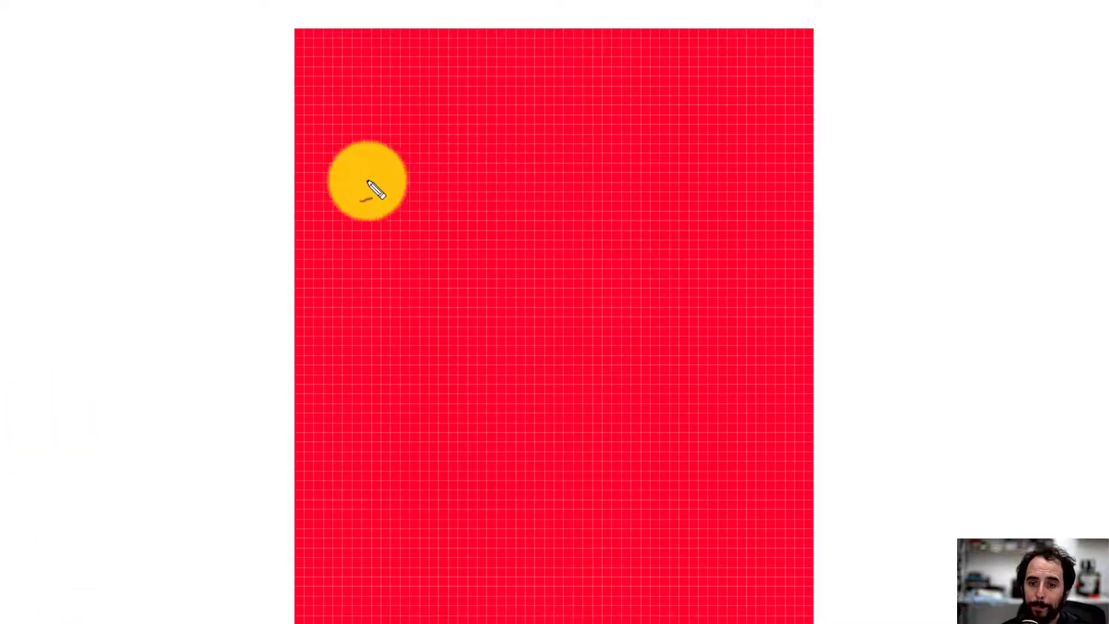
- Draw an arrow from the red square and handwrite R:256 G:0 B:0 beside it
{"action": "left_click_drag", "start_coordinate": [292, 29], "coordinate": [157, 143]}
{"action": "left_click_drag", "start_coordinate": [150, 125], "coordinate": [172, 164]}
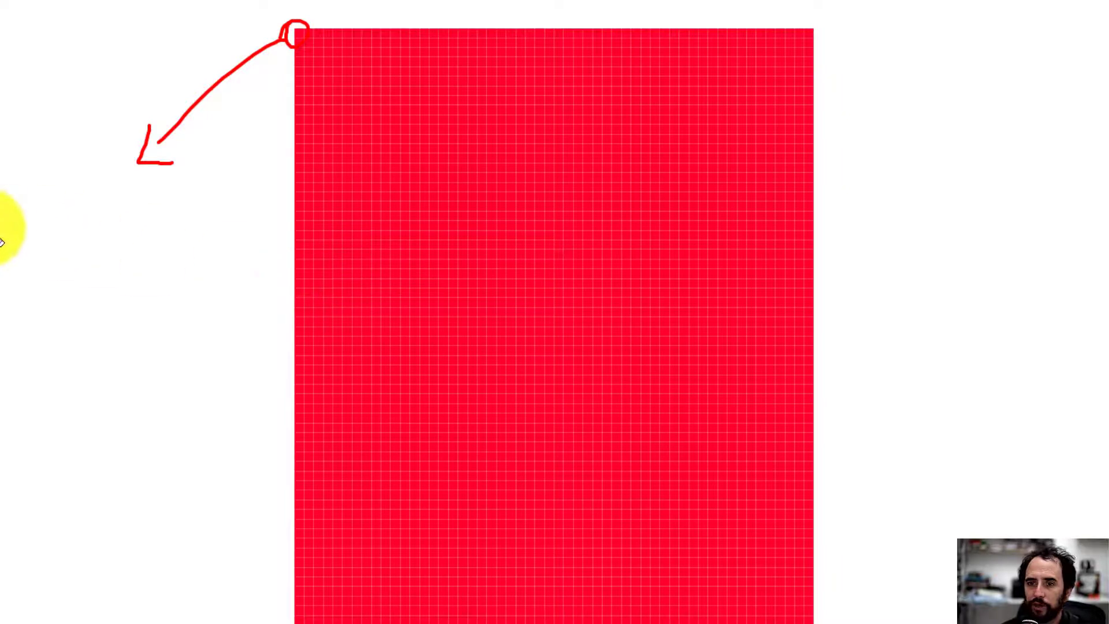
{"action": "mouse_move", "coordinate": [23, 222]}
{"action": "left_mouse_down"}
{"action": "mouse_move", "coordinate": [52, 218]}
{"action": "mouse_move", "coordinate": [28, 332]}
{"action": "left_mouse_up"}
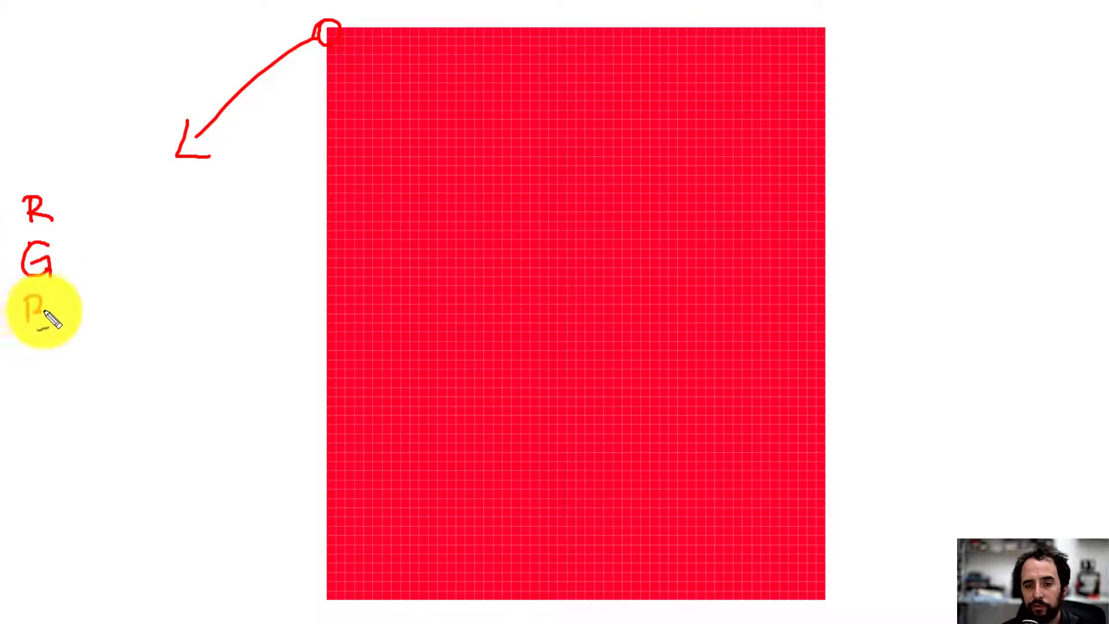
{"action": "left_click", "coordinate": [62, 200]}
{"action": "left_click", "coordinate": [63, 207]}
{"action": "left_click", "coordinate": [64, 253]}
{"action": "left_click", "coordinate": [65, 267]}
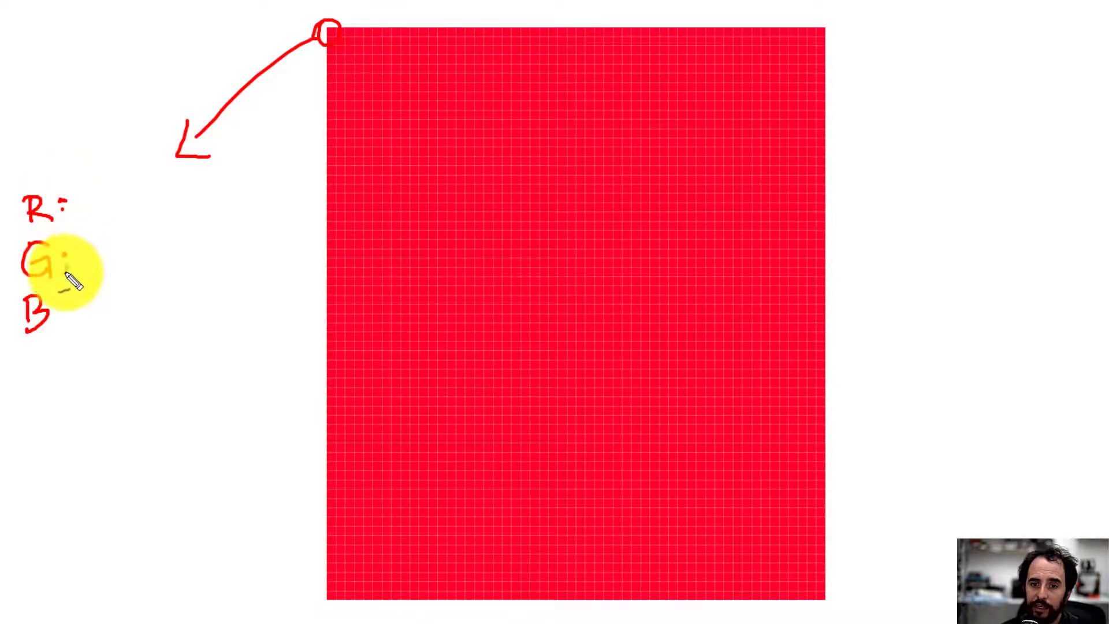
{"action": "left_click", "coordinate": [64, 301]}
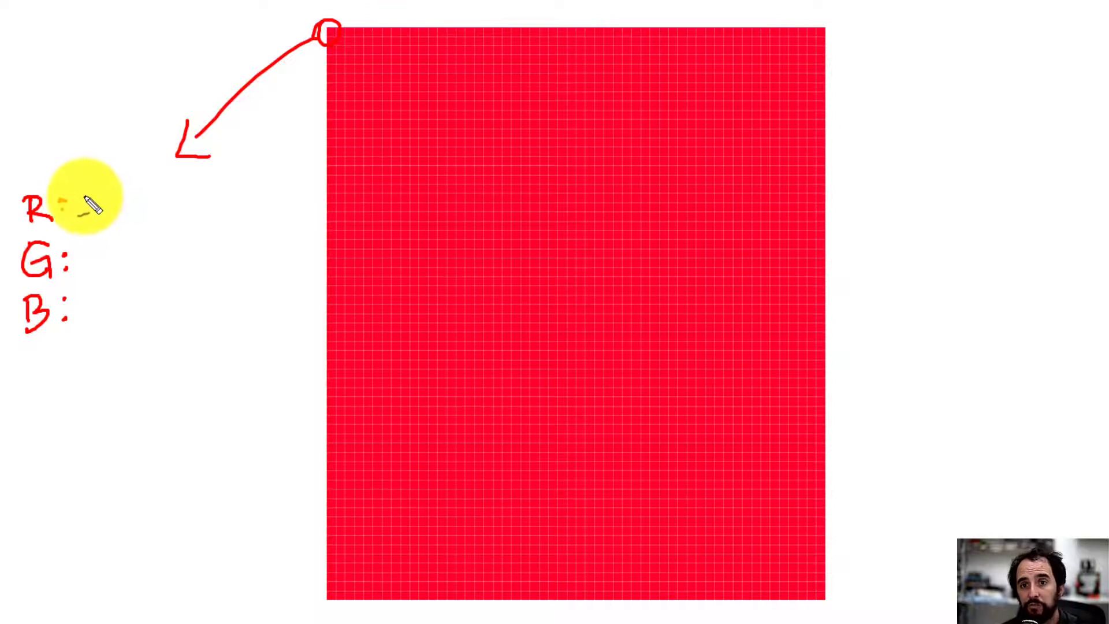
{"action": "mouse_move", "coordinate": [87, 197]}
{"action": "left_mouse_down"}
{"action": "mouse_move", "coordinate": [92, 215]}
{"action": "mouse_move", "coordinate": [119, 193]}
{"action": "mouse_move", "coordinate": [112, 210]}
{"action": "mouse_move", "coordinate": [161, 216]}
{"action": "mouse_move", "coordinate": [152, 219]}
{"action": "left_mouse_up"}
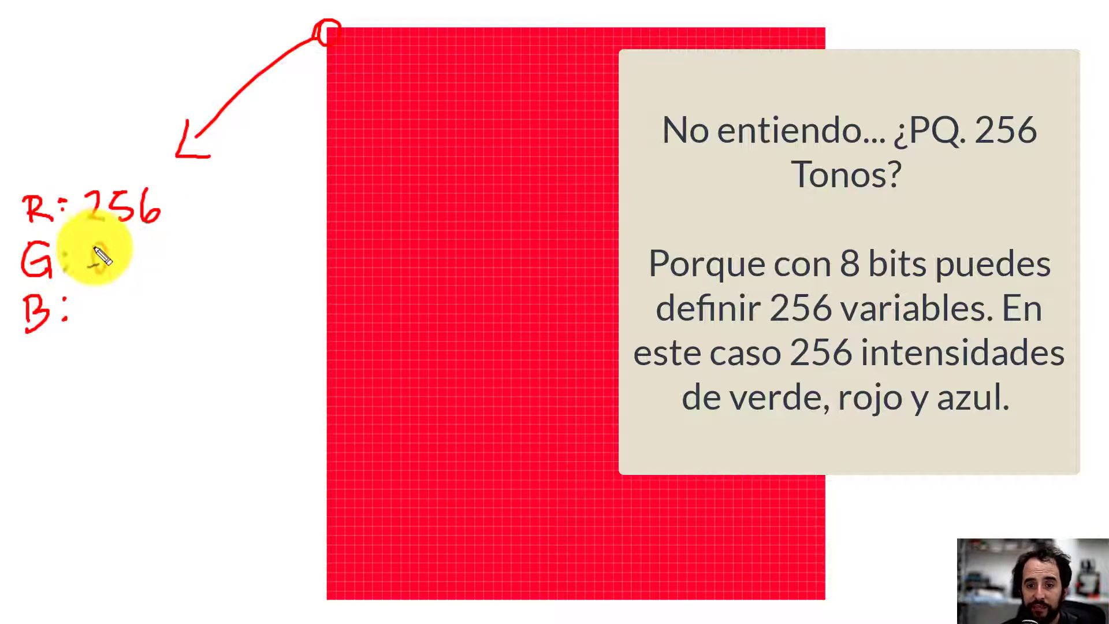
{"action": "left_click_drag", "start_coordinate": [99, 244], "coordinate": [98, 247]}
{"action": "left_click_drag", "start_coordinate": [105, 295], "coordinate": [106, 298]}
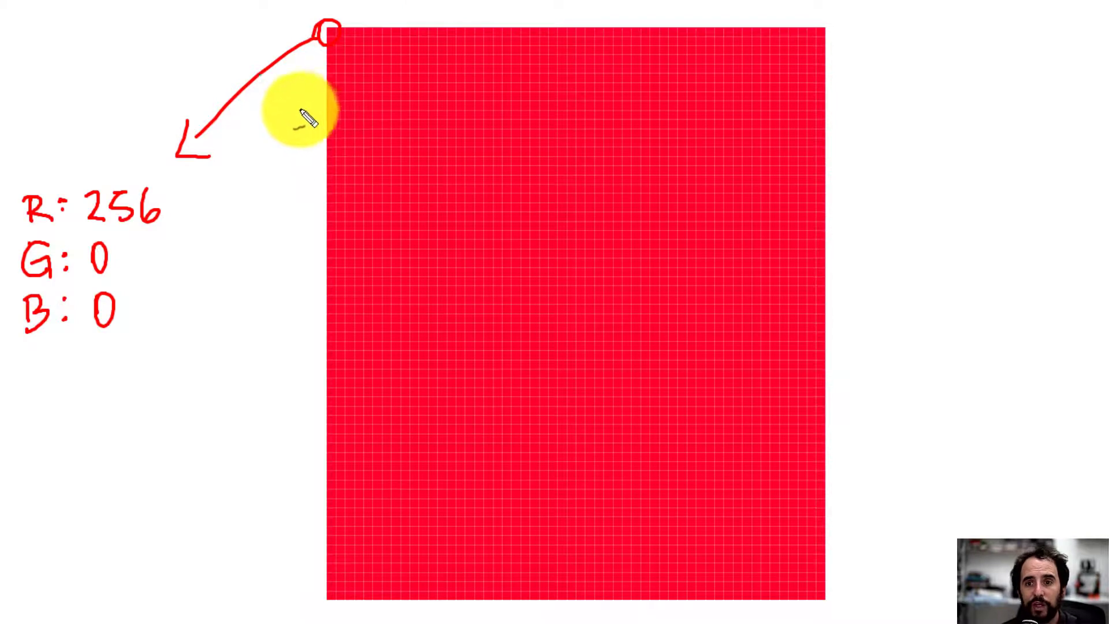
- Circle a white pixel and handwrite R:256, G:256 and B: below it
{"action": "mouse_move", "coordinate": [304, 82]}
{"action": "left_mouse_down"}
{"action": "mouse_move", "coordinate": [169, 386]}
{"action": "mouse_move", "coordinate": [186, 403]}
{"action": "left_mouse_up"}
{"action": "mouse_move", "coordinate": [23, 384]}
{"action": "left_mouse_down"}
{"action": "mouse_move", "coordinate": [39, 407]}
{"action": "mouse_move", "coordinate": [108, 398]}
{"action": "left_mouse_up"}
{"action": "left_click", "coordinate": [44, 388]}
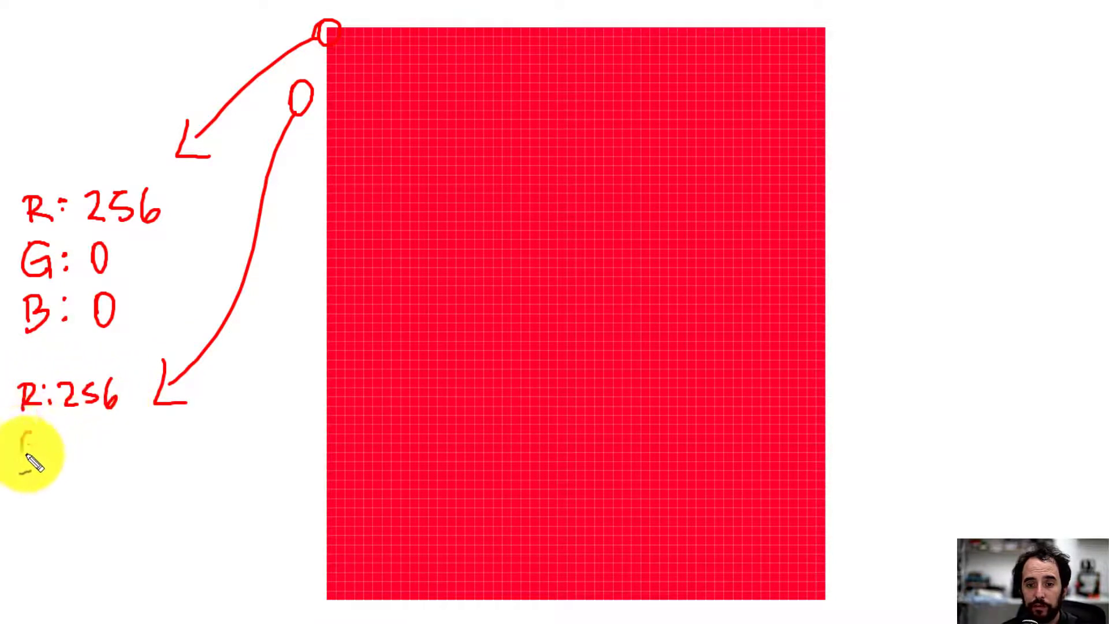
{"action": "left_click_drag", "start_coordinate": [41, 436], "coordinate": [38, 447]}
{"action": "left_click", "coordinate": [52, 434]}
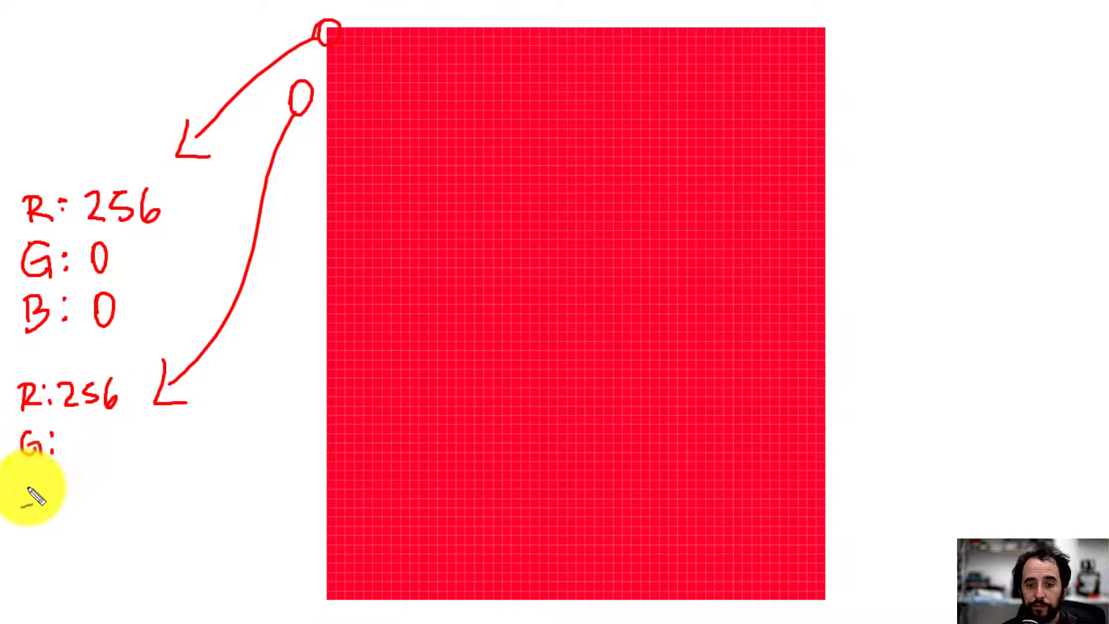
{"action": "mouse_move", "coordinate": [68, 433]}
{"action": "left_mouse_down"}
{"action": "mouse_move", "coordinate": [87, 455]}
{"action": "mouse_move", "coordinate": [111, 442]}
{"action": "left_mouse_up"}
{"action": "mouse_move", "coordinate": [23, 477]}
{"action": "left_mouse_down"}
{"action": "mouse_move", "coordinate": [23, 508]}
{"action": "mouse_move", "coordinate": [119, 491]}
{"action": "left_mouse_up"}
{"action": "left_click", "coordinate": [52, 482]}
{"action": "left_click", "coordinate": [52, 501]}
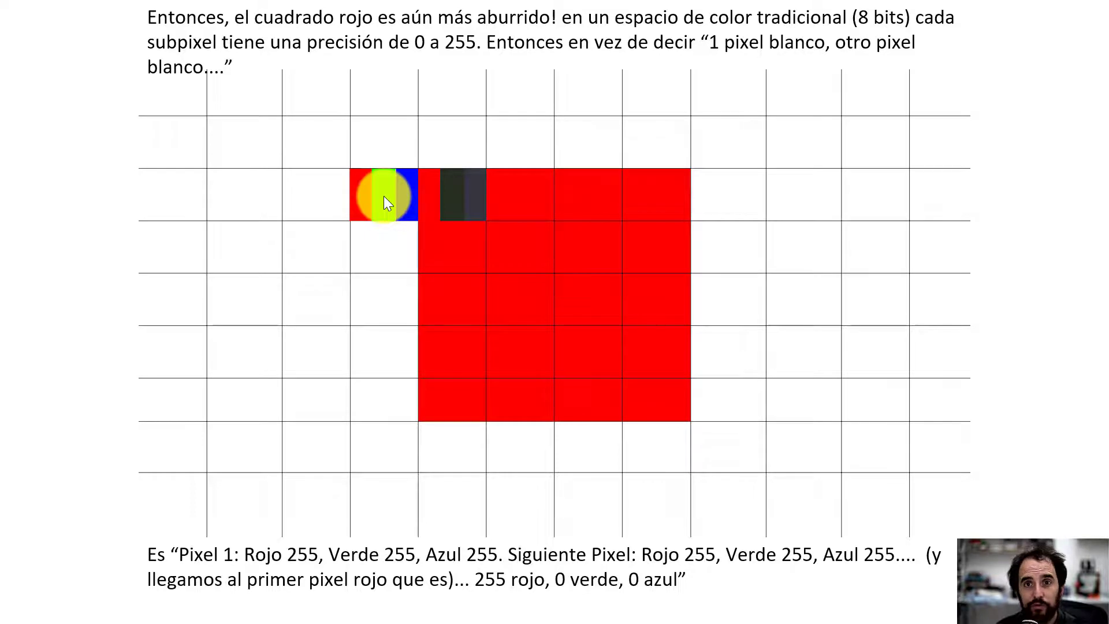
- Advance the slide to the paragraph on redundancy and lossless compression
{"action": "key", "text": "Right"}
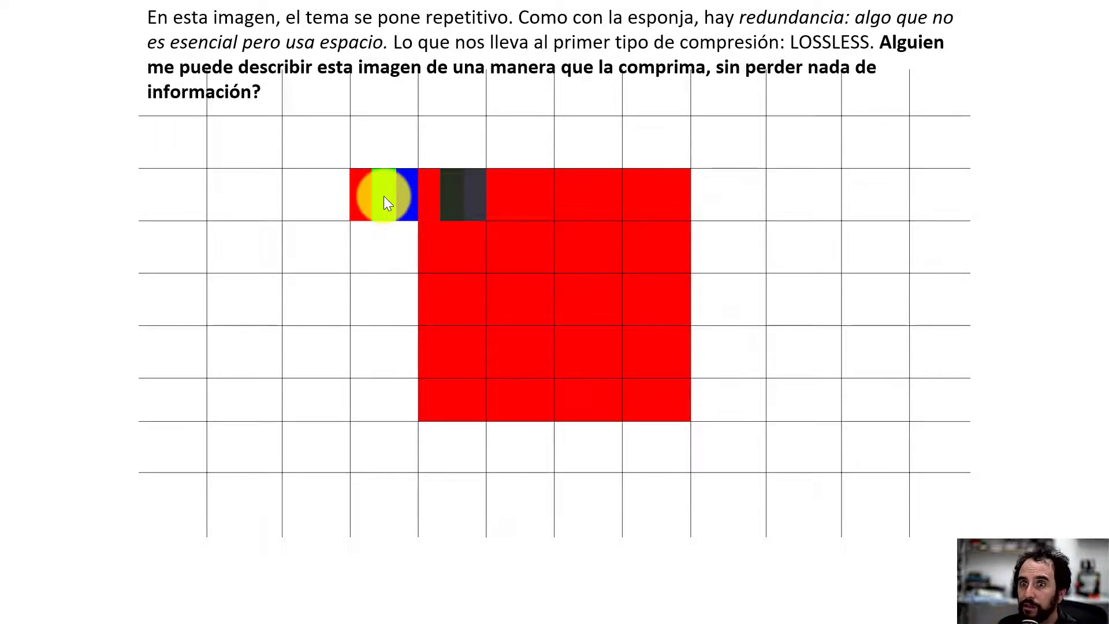
- Reveal the next slide point, then return to Photoshop zoomed out to about 585%
{"action": "key", "text": "Right"}
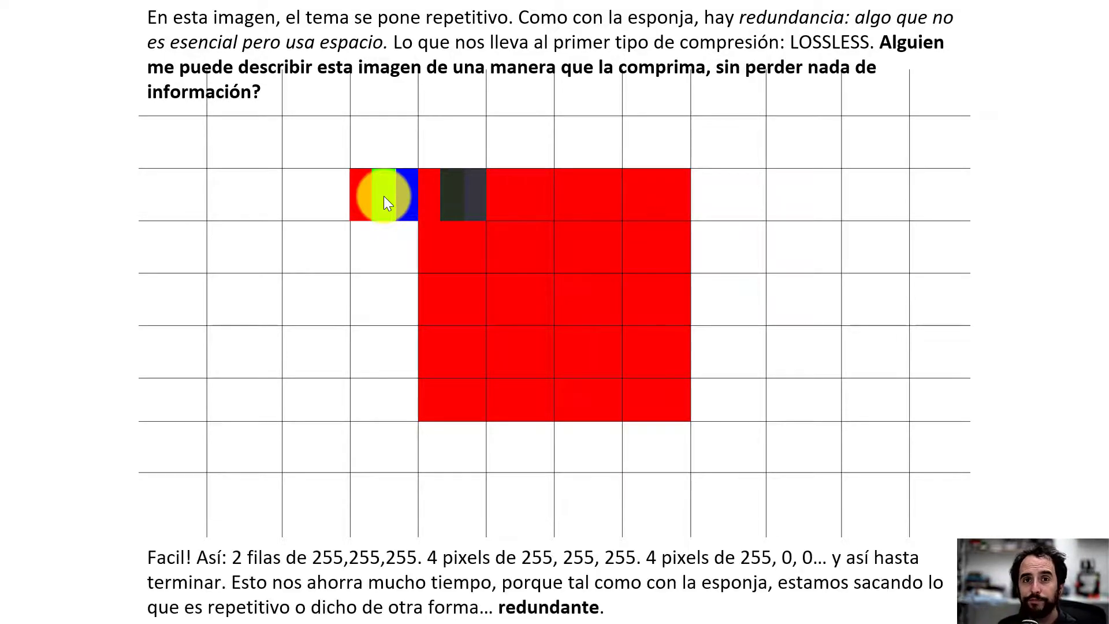
{"action": "key", "text": "alt+Tab"}
{"action": "scroll", "coordinate": [307, 224], "scroll_direction": "down", "scroll_amount": 3}
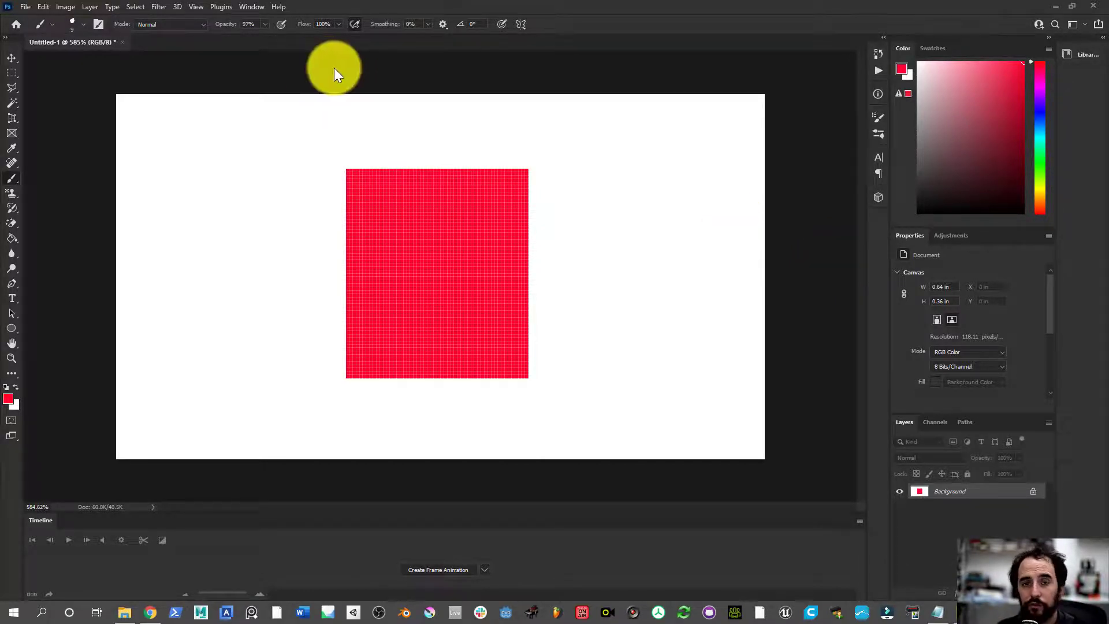
- In Save As, browse to the 1 Imagenes y Bits folder under Unidad I - Información
{"action": "left_click", "coordinate": [29, 8]}
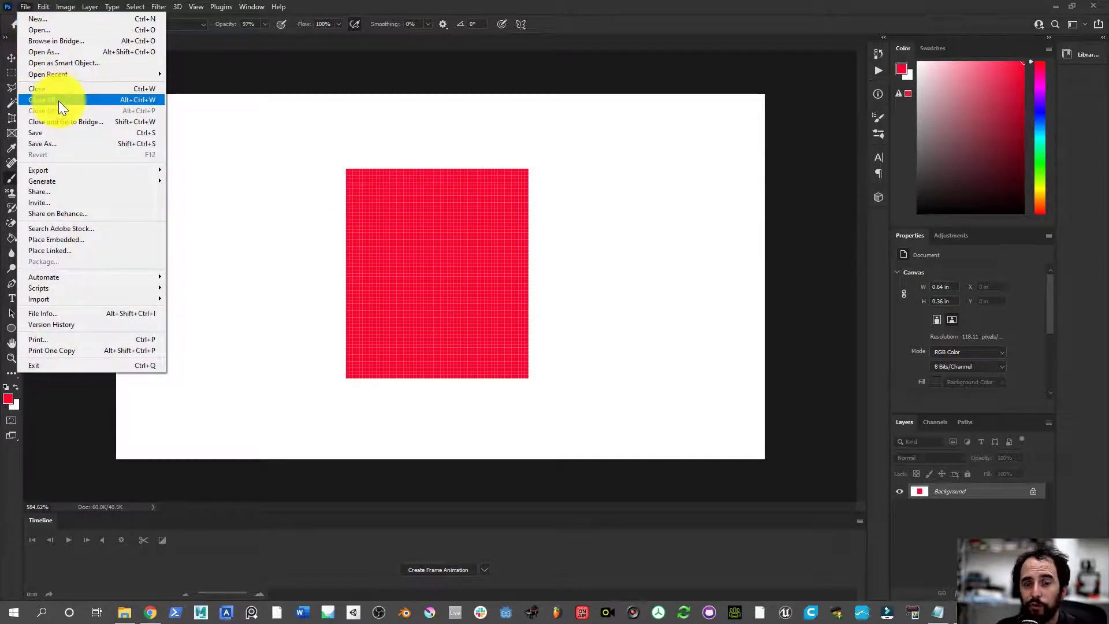
{"action": "left_click", "coordinate": [51, 143]}
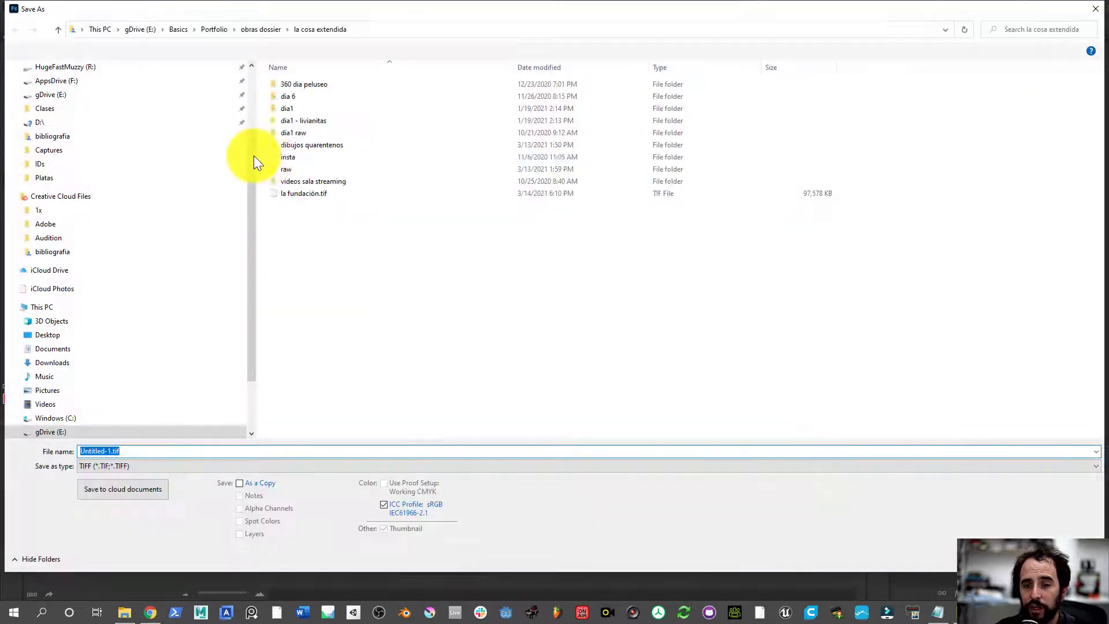
{"action": "mouse_move", "coordinate": [130, 108]}
{"action": "left_click", "coordinate": [147, 110]}
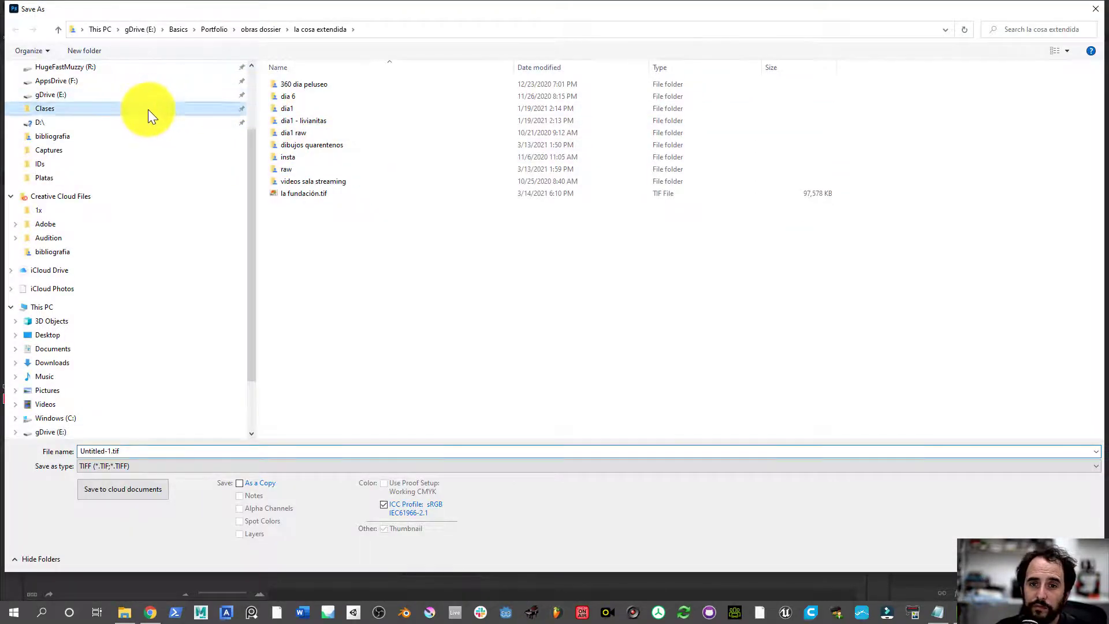
{"action": "double_click", "coordinate": [292, 95]}
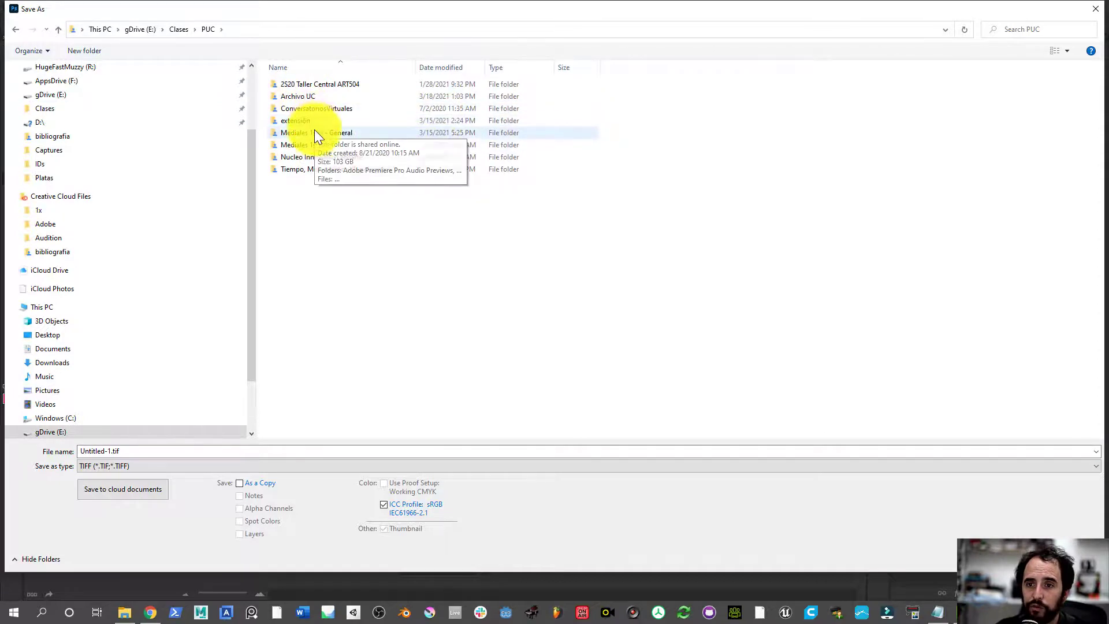
{"action": "double_click", "coordinate": [312, 143]}
{"action": "left_click", "coordinate": [306, 84]}
{"action": "double_click", "coordinate": [307, 85]}
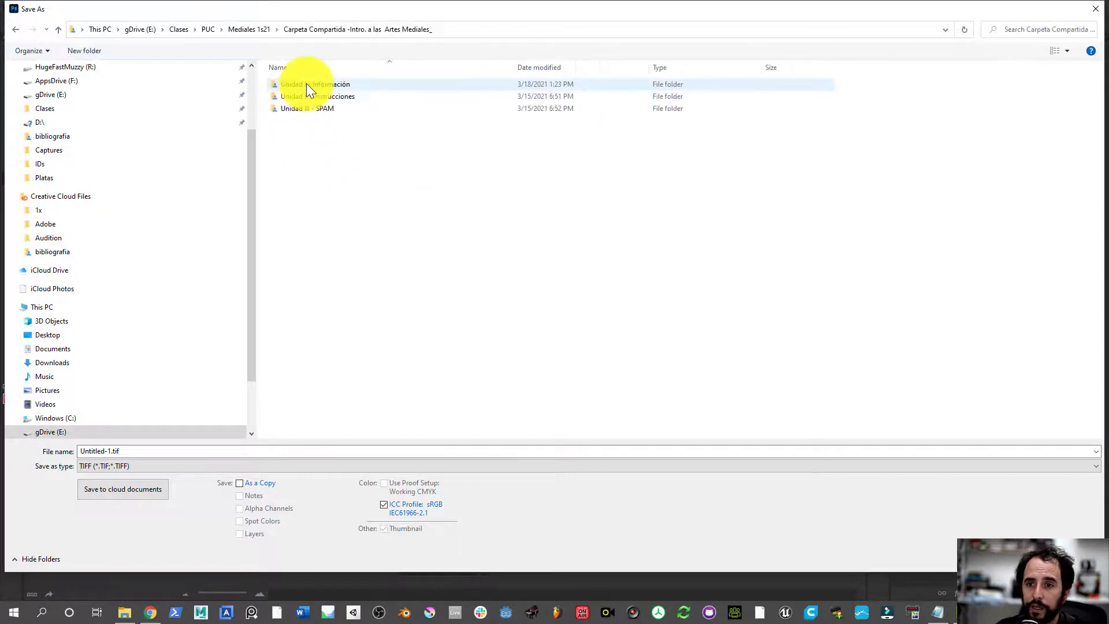
{"action": "double_click", "coordinate": [327, 85]}
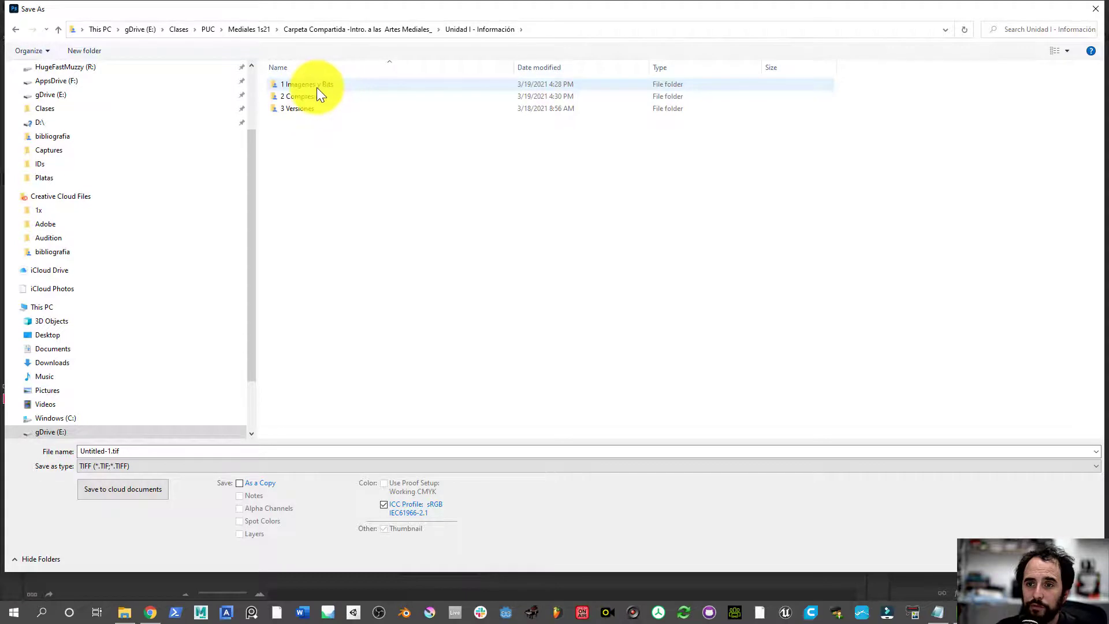
{"action": "left_click", "coordinate": [317, 86]}
{"action": "double_click", "coordinate": [317, 87]}
- Create a new folder inside 1 Imagenes y Bits and open it
{"action": "left_click", "coordinate": [181, 451]}
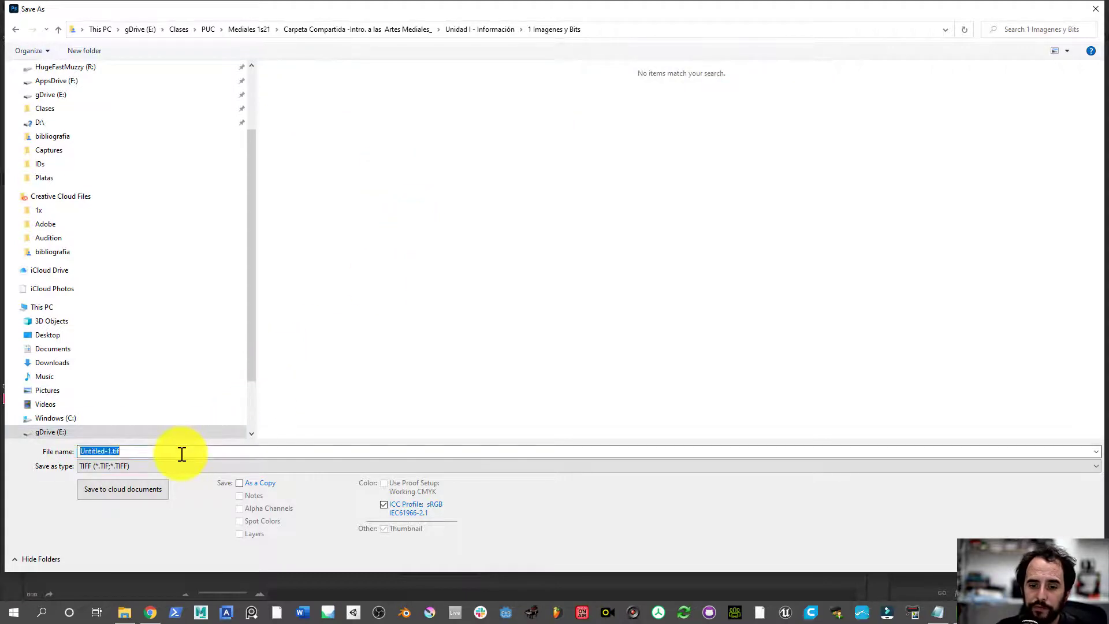
{"action": "type", "text": "cuadr"}
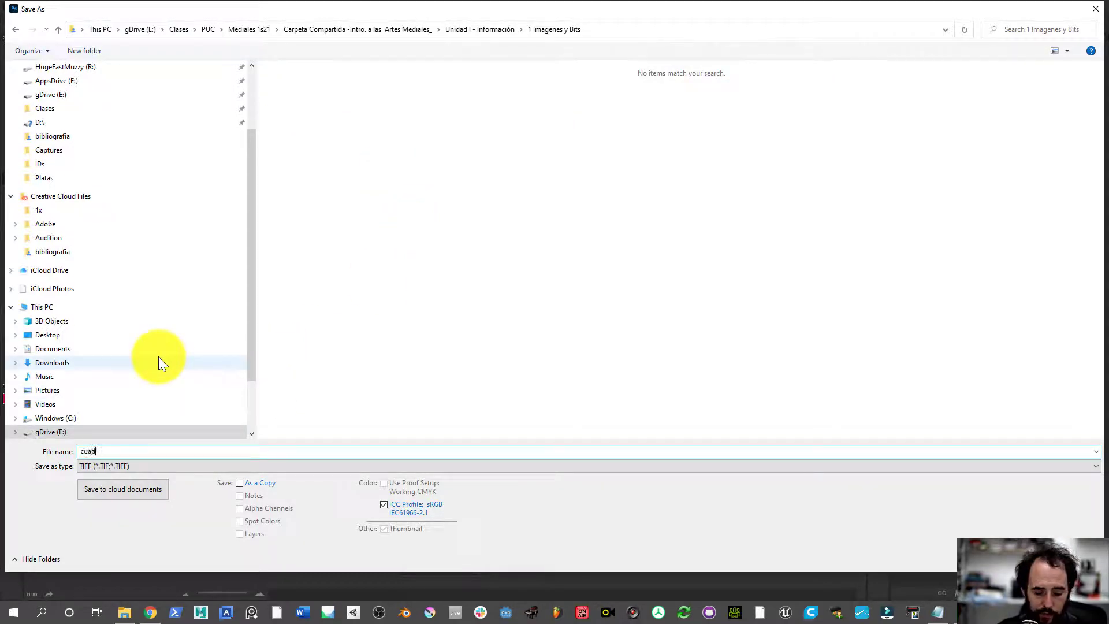
{"action": "right_click", "coordinate": [352, 219]}
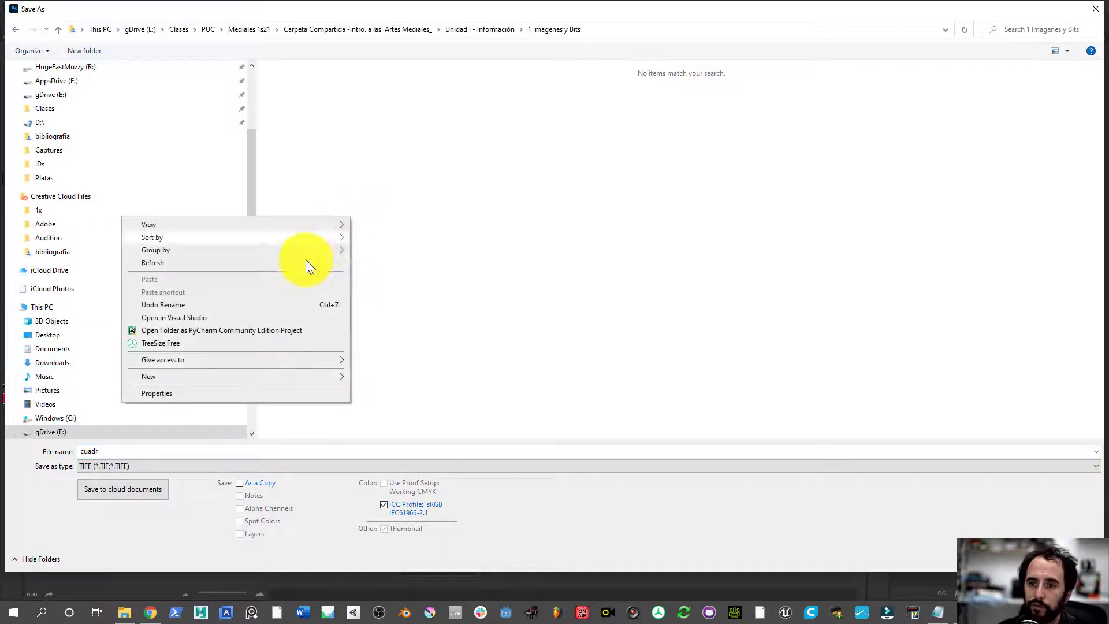
{"action": "left_click", "coordinate": [376, 380]}
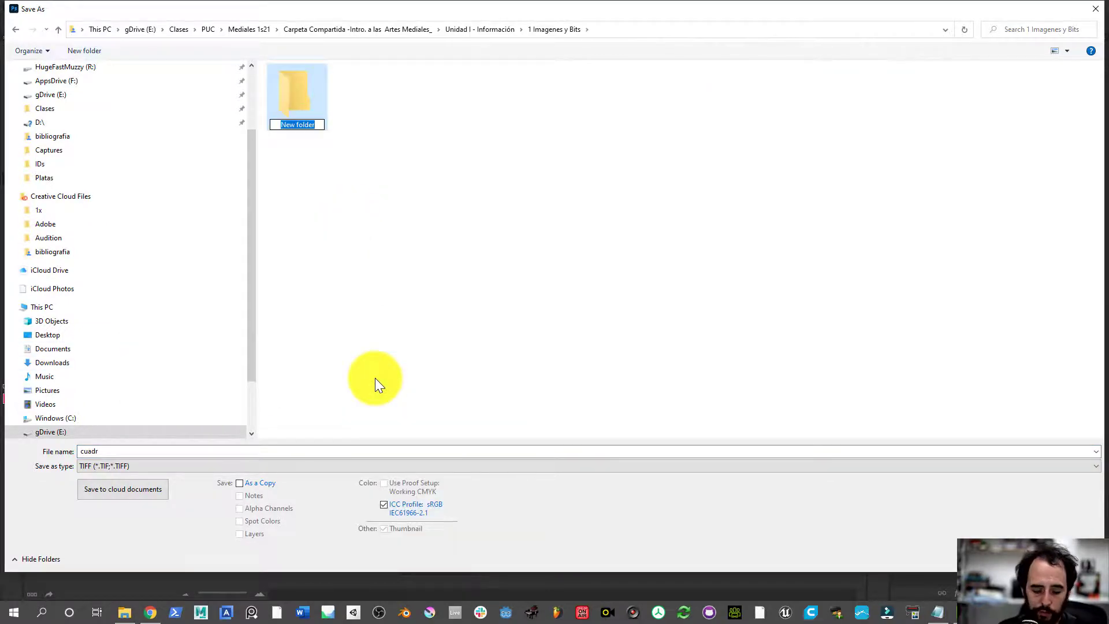
{"action": "type", "text": "cea cr"}
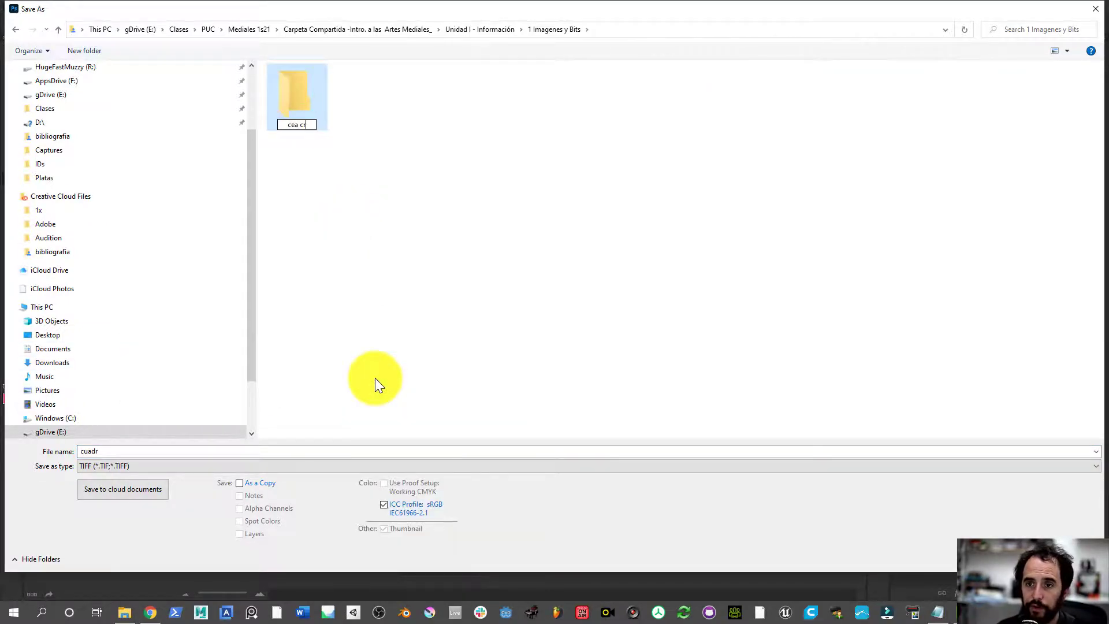
{"action": "type", "text": "istobal"}
{"action": "key", "text": "Return"}
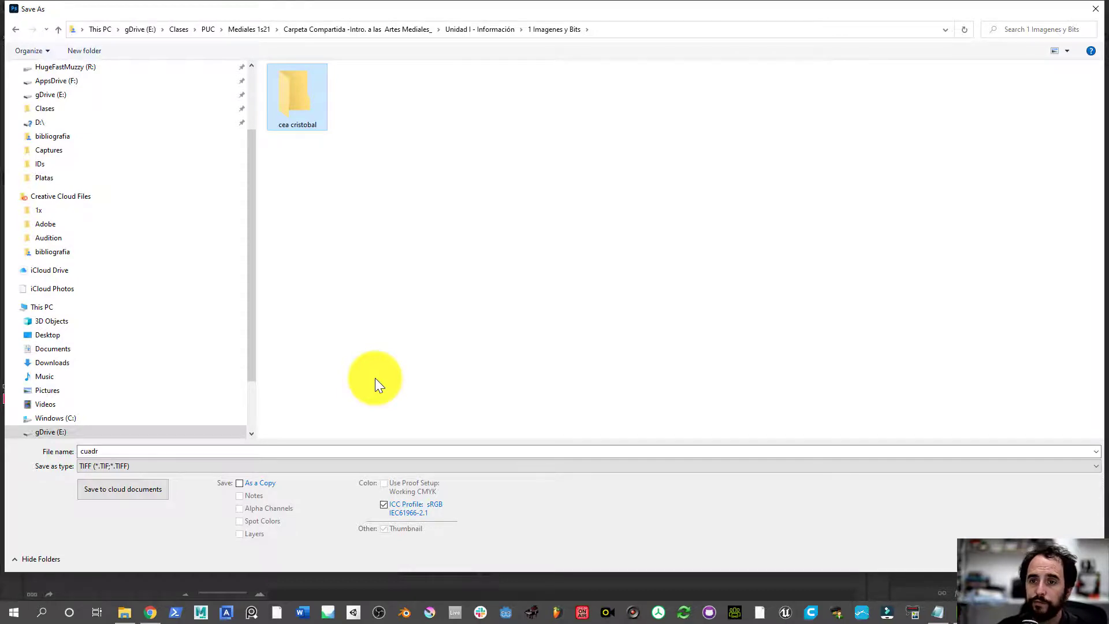
{"action": "key", "text": "Return"}
{"action": "double_click", "coordinate": [129, 451]}
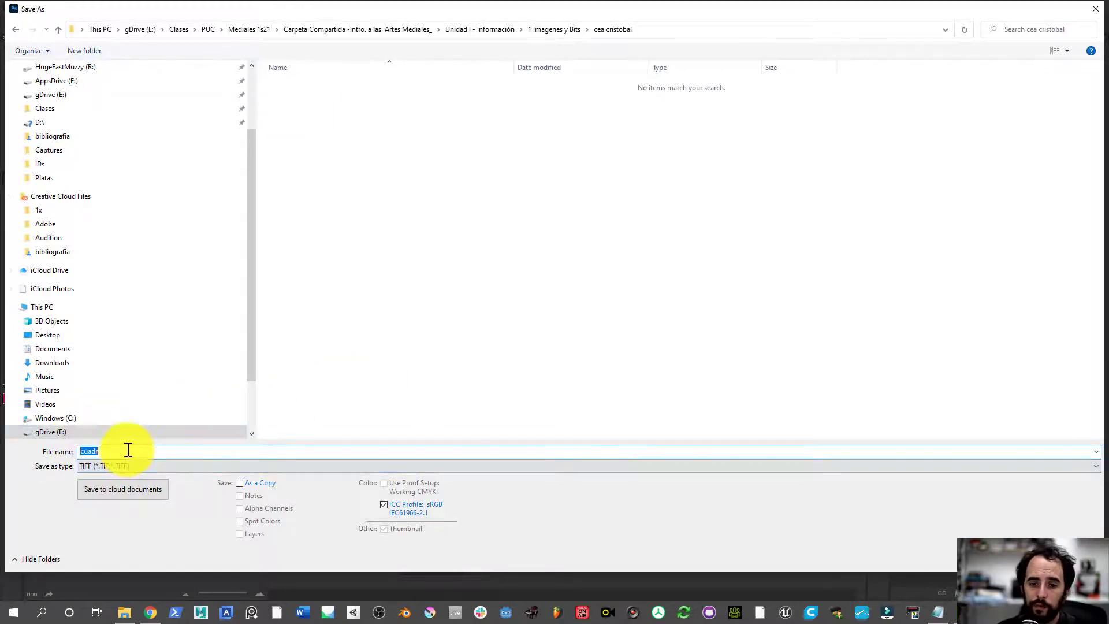
- Save the TIFF as cuadrado rojo sin comprimir with compression set to None
{"action": "type", "text": "cuadrado"}
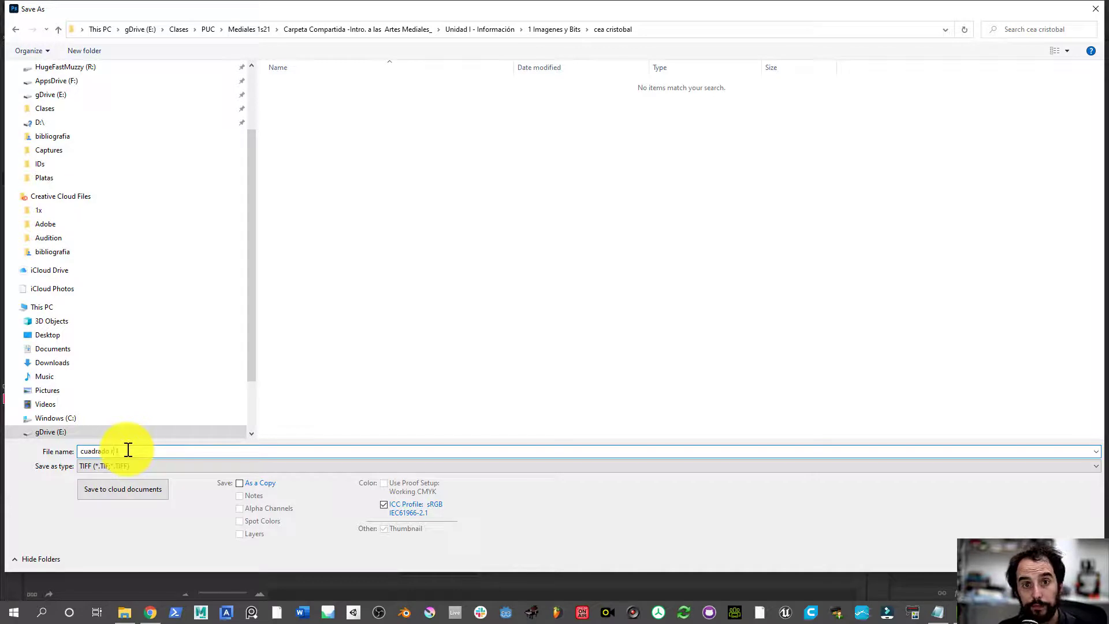
{"action": "type", "text": " ro"}
{"action": "type", "text": " tif"}
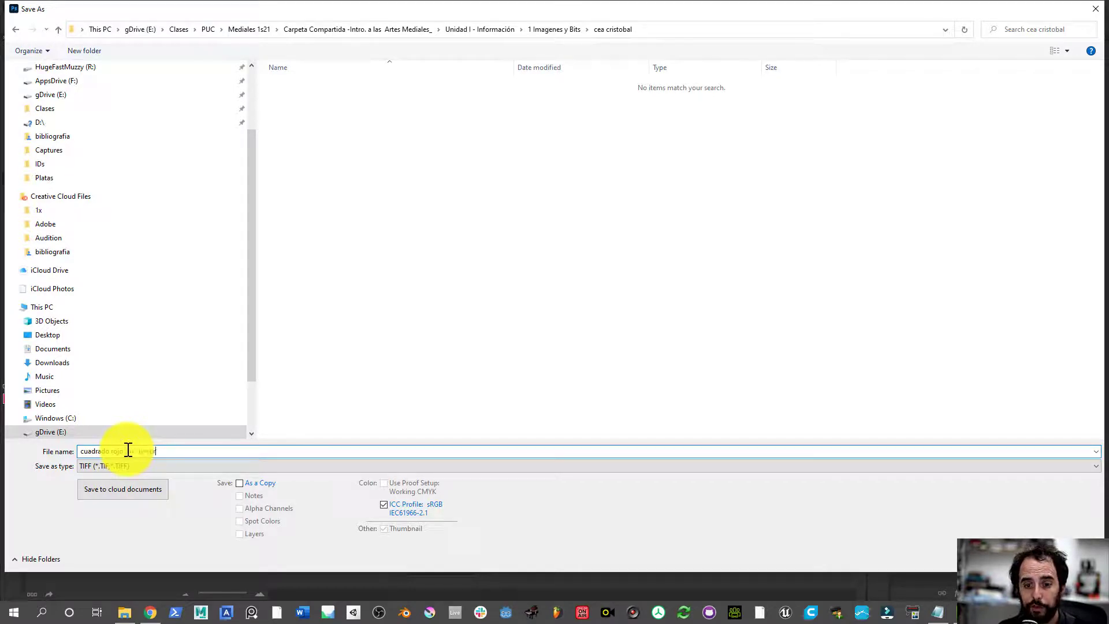
{"action": "type", "text": "imir"}
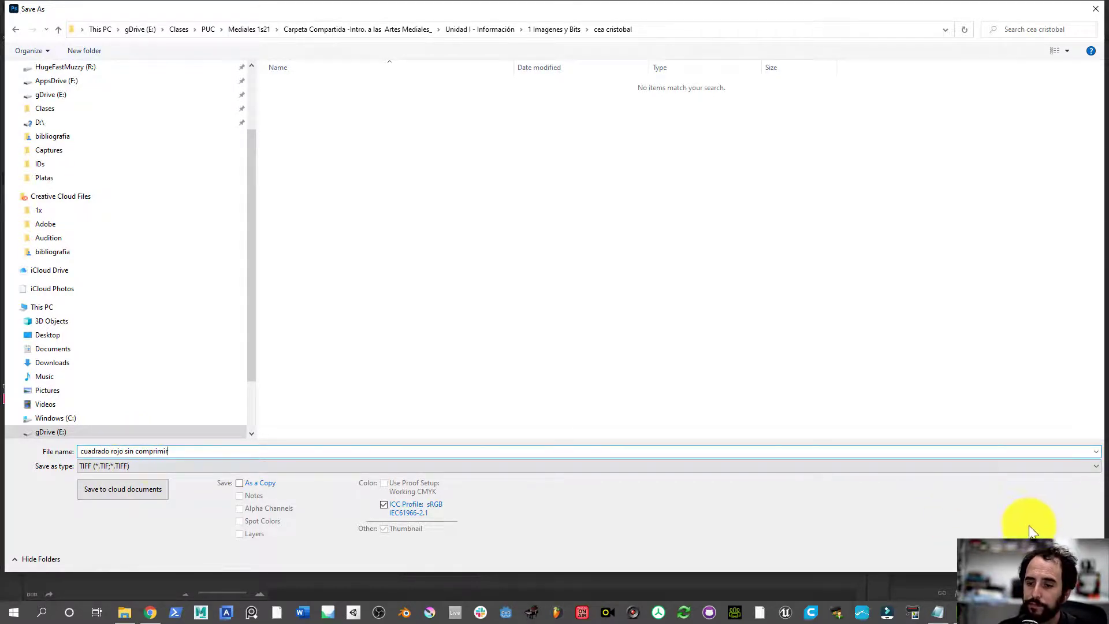
{"action": "left_click", "coordinate": [177, 465]}
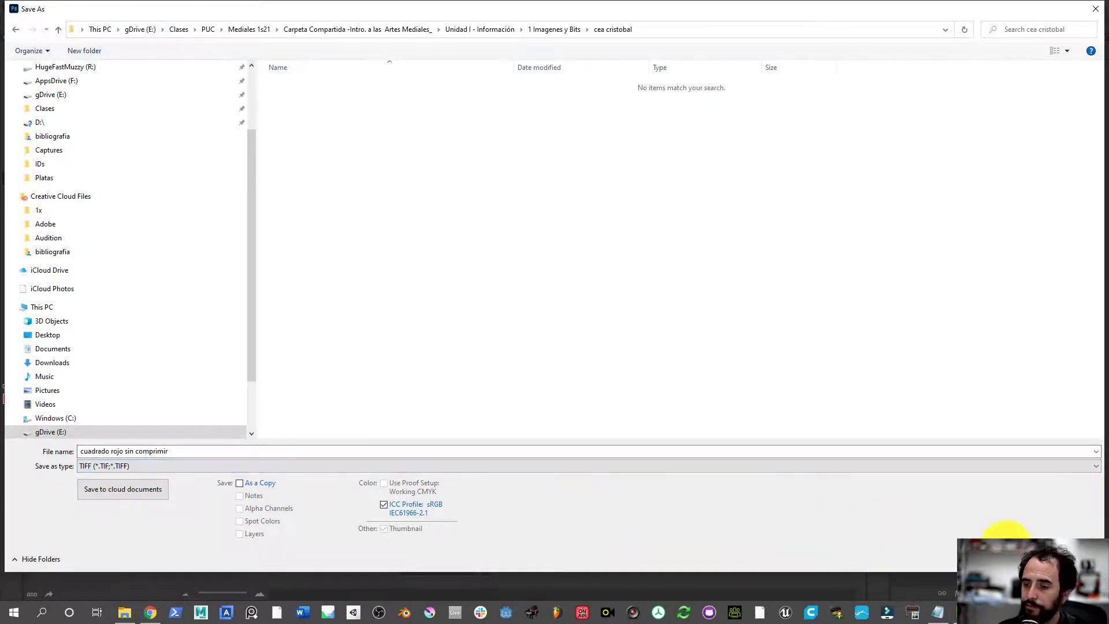
{"action": "left_click", "coordinate": [1002, 546]}
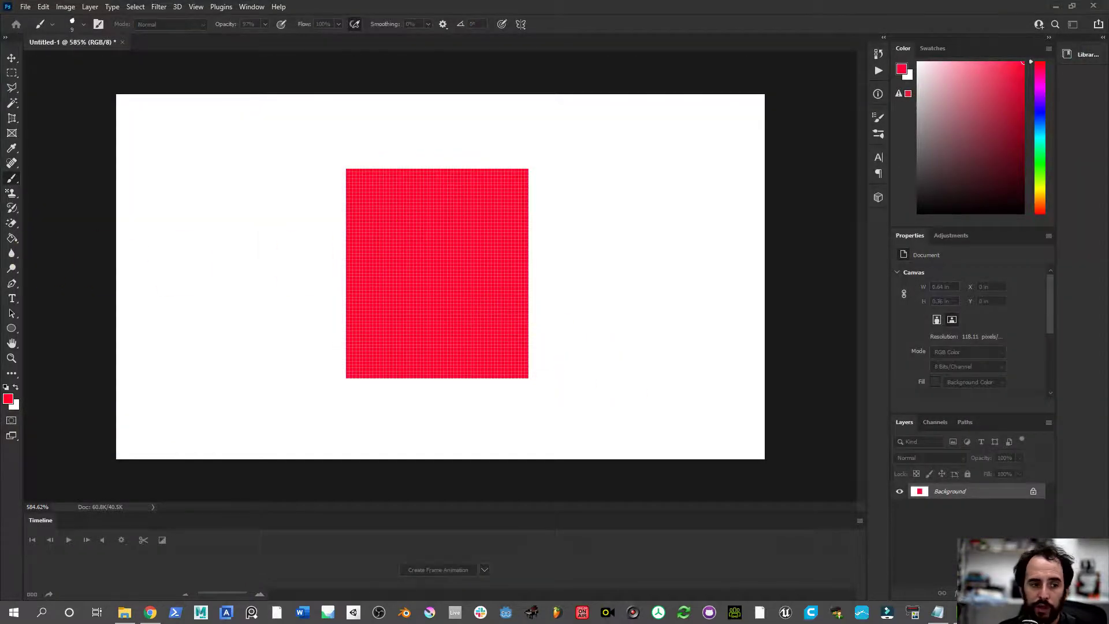
{"action": "left_click_drag", "start_coordinate": [125, 507], "coordinate": [300, 209]}
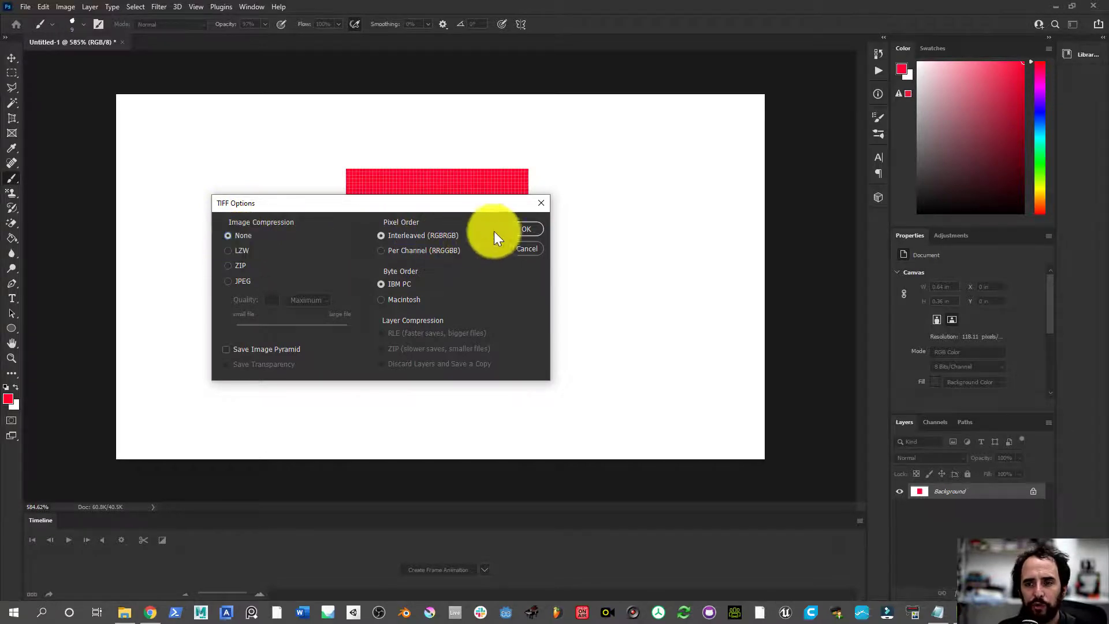
{"action": "left_click", "coordinate": [529, 230]}
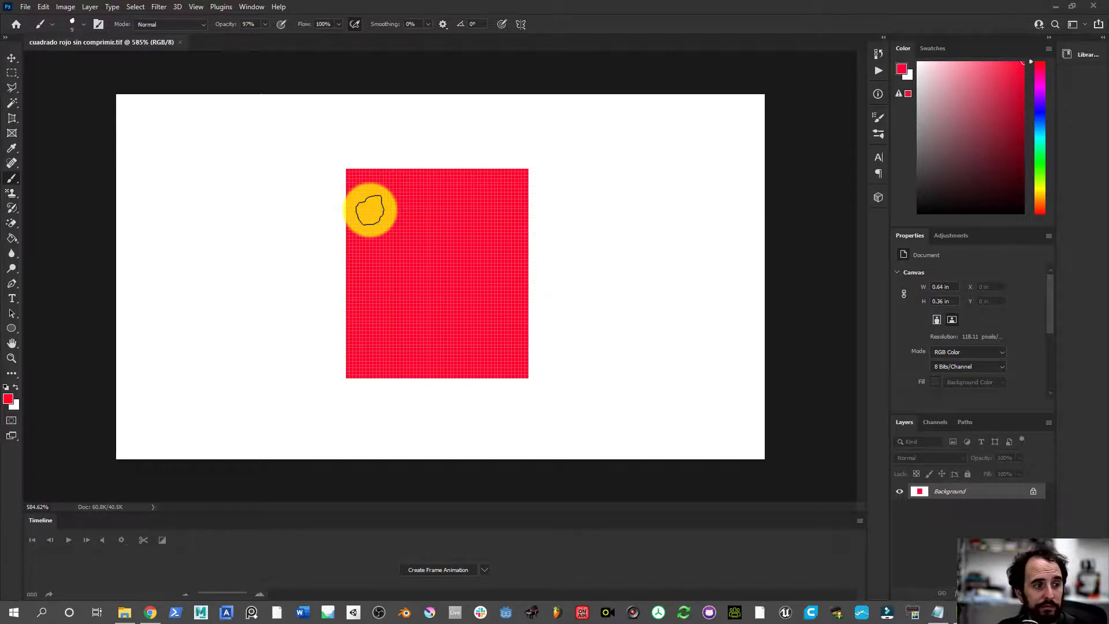
- In Explorer, open the new folder and select cuadrado rojo sin comprimir.tif (80.8 KB)
{"action": "key", "text": "alt+Tab"}
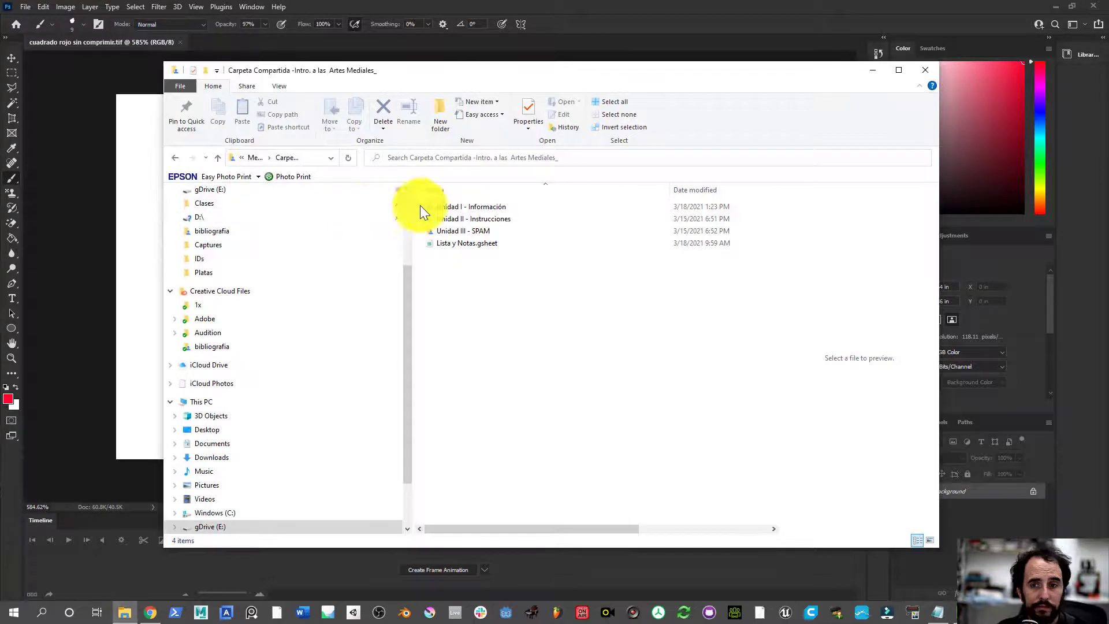
{"action": "double_click", "coordinate": [472, 206]}
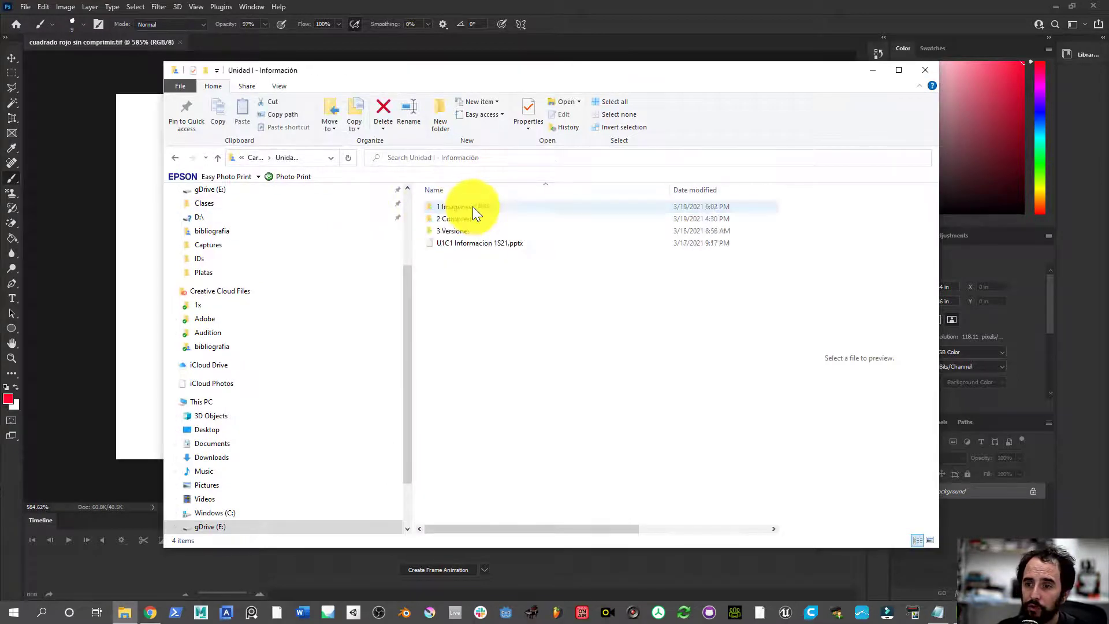
{"action": "left_click", "coordinate": [462, 208]}
{"action": "double_click", "coordinate": [462, 208]}
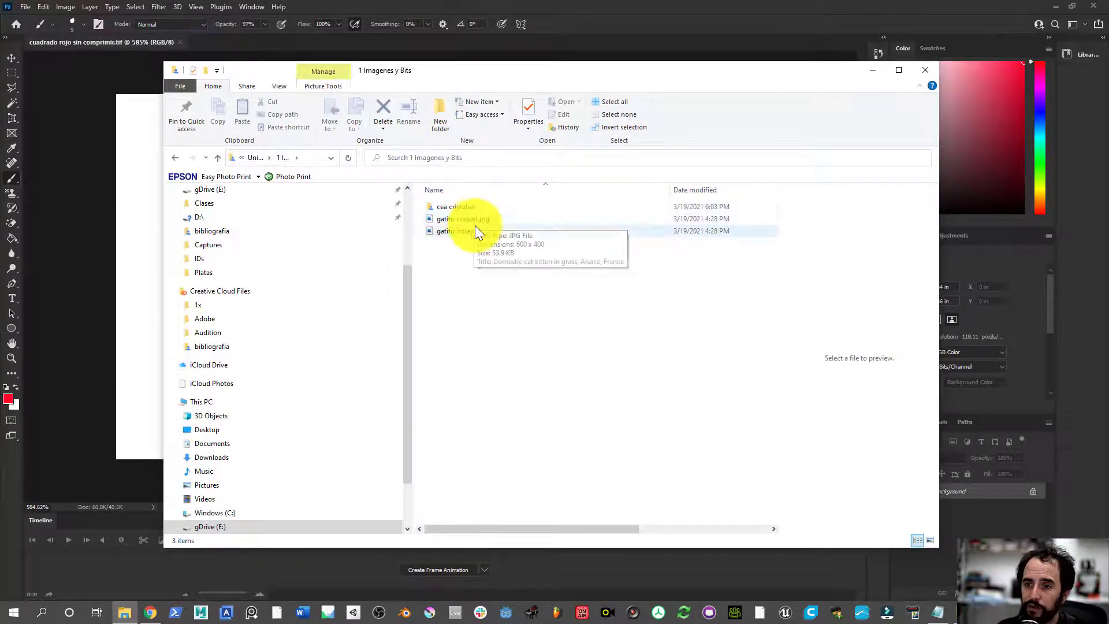
{"action": "left_click", "coordinate": [459, 208]}
{"action": "double_click", "coordinate": [458, 208]}
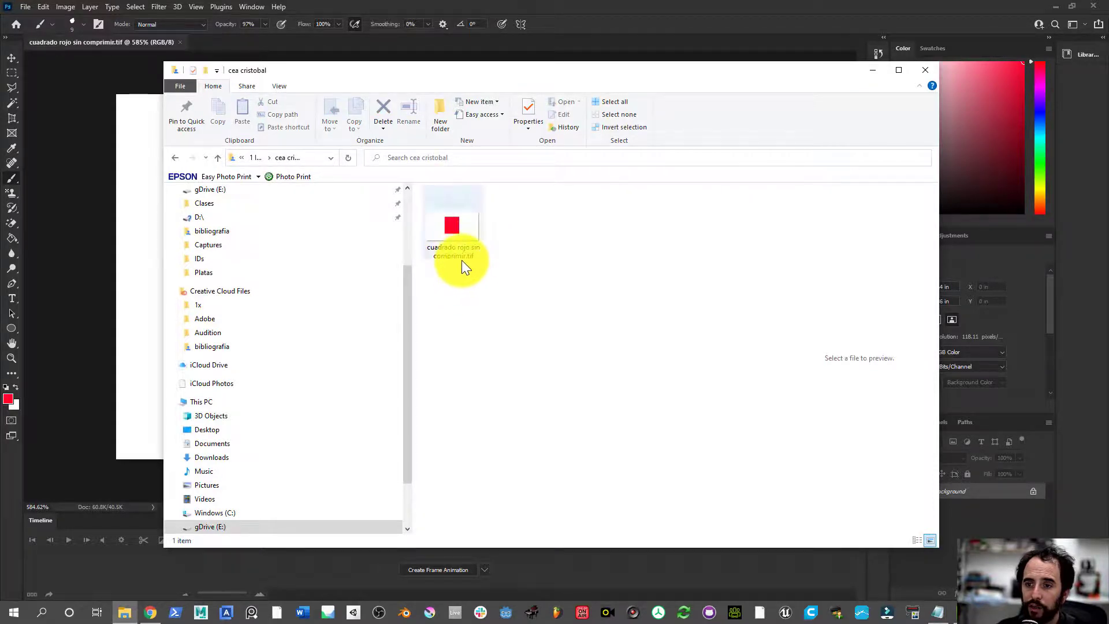
{"action": "left_click", "coordinate": [455, 234]}
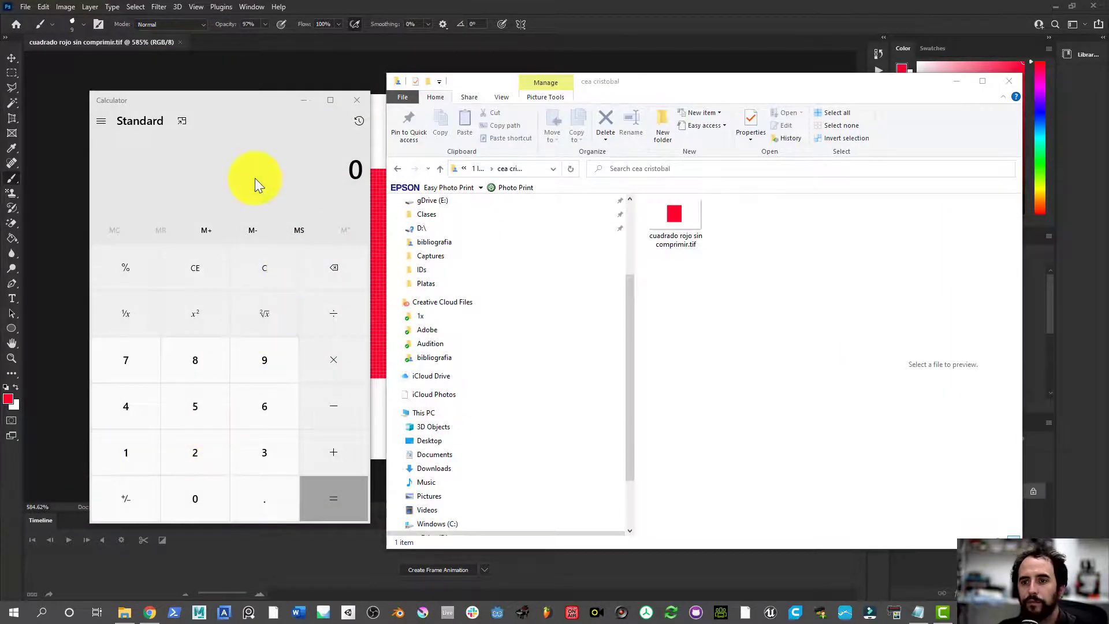
- Compute 192 × 108 × 24 = 497,664 bits in Calculator, then reselect the TIFF in Explorer
{"action": "left_click", "coordinate": [228, 108]}
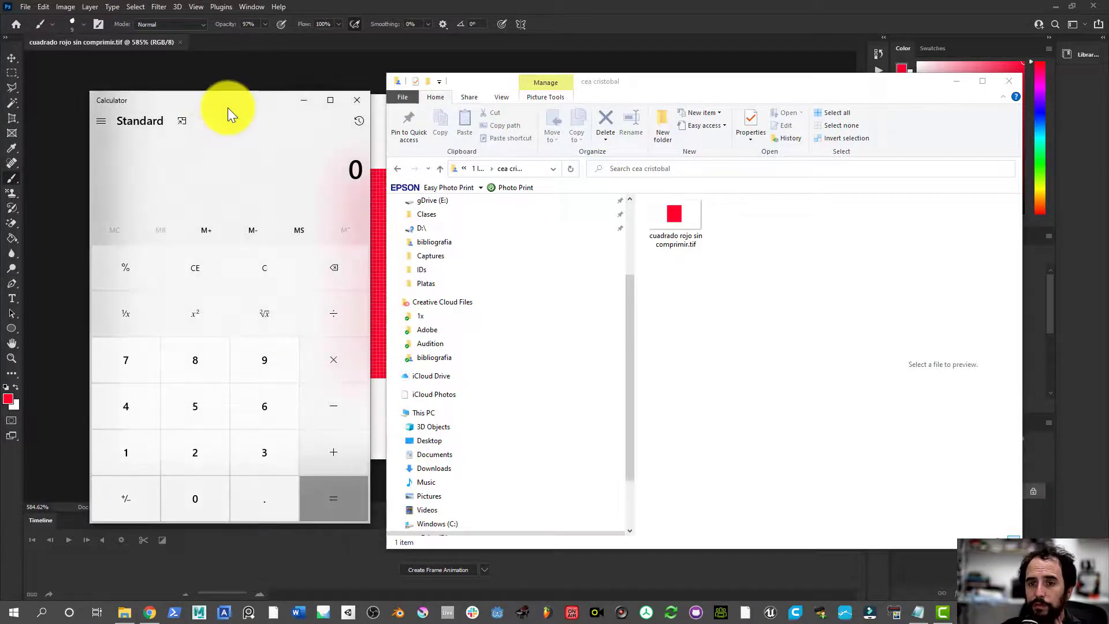
{"action": "type", "text": "192*10"}
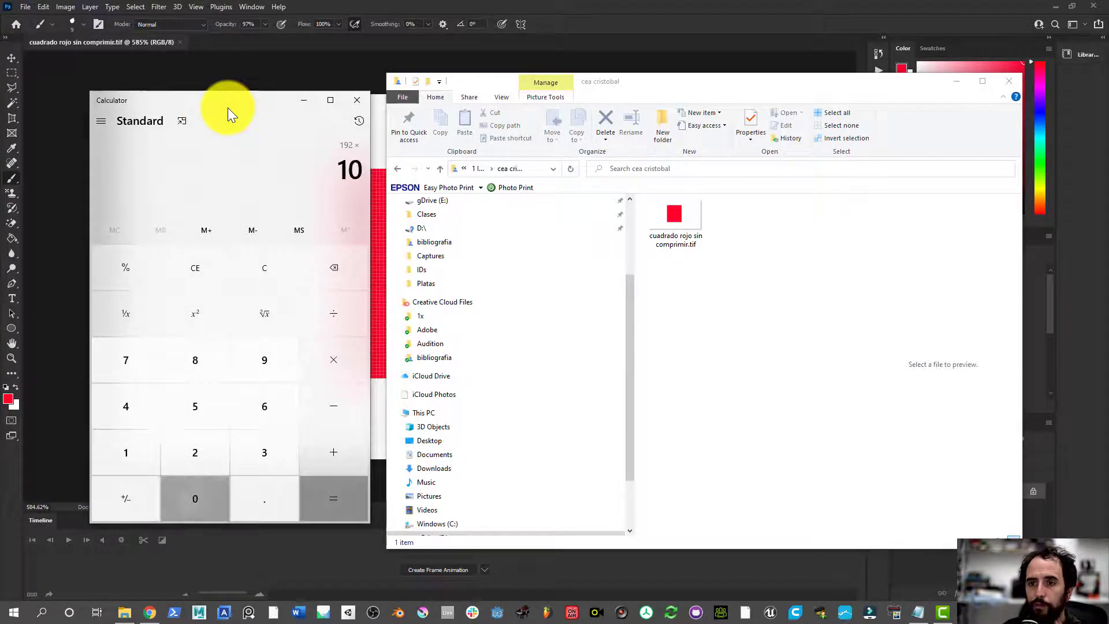
{"action": "type", "text": "8"}
{"action": "key", "text": "Return"}
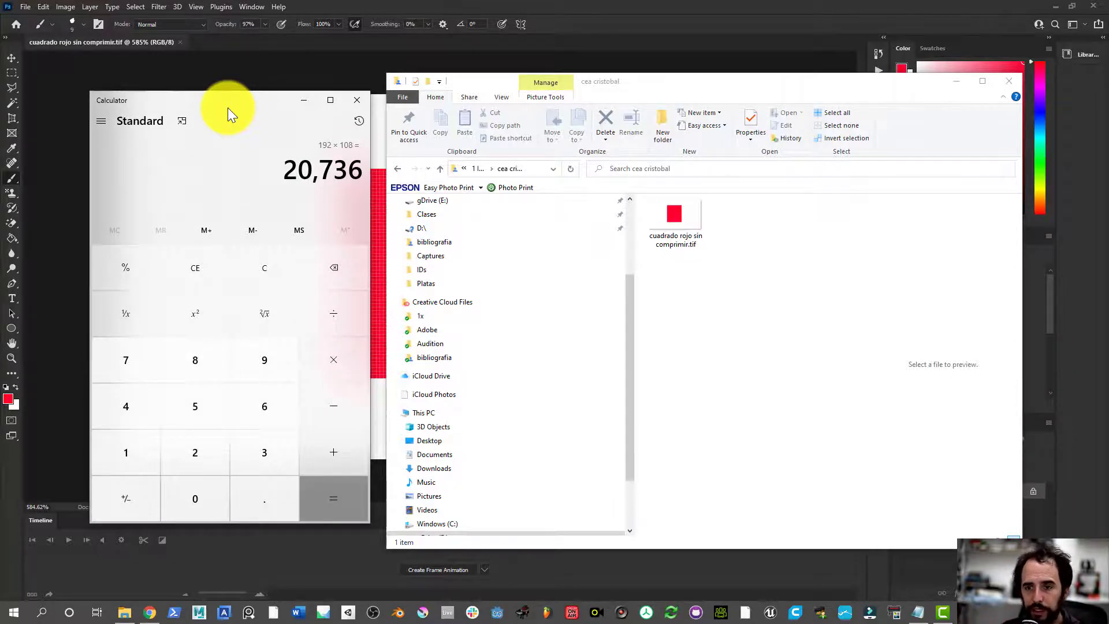
{"action": "type", "text": "*"}
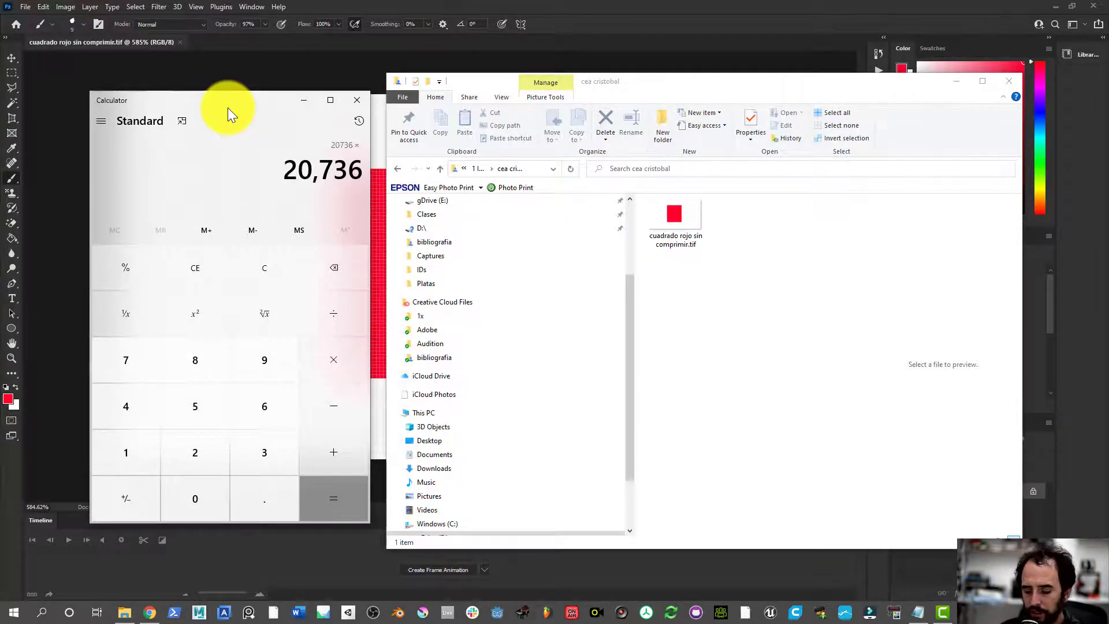
{"action": "type", "text": "24"}
{"action": "key", "text": "Return"}
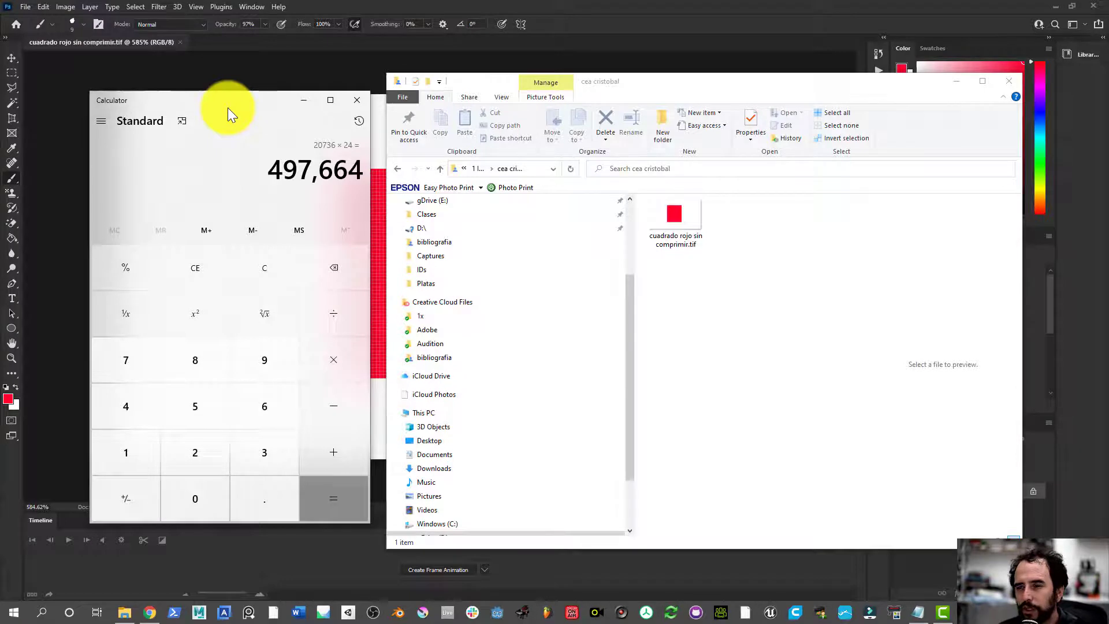
{"action": "left_click", "coordinate": [683, 221]}
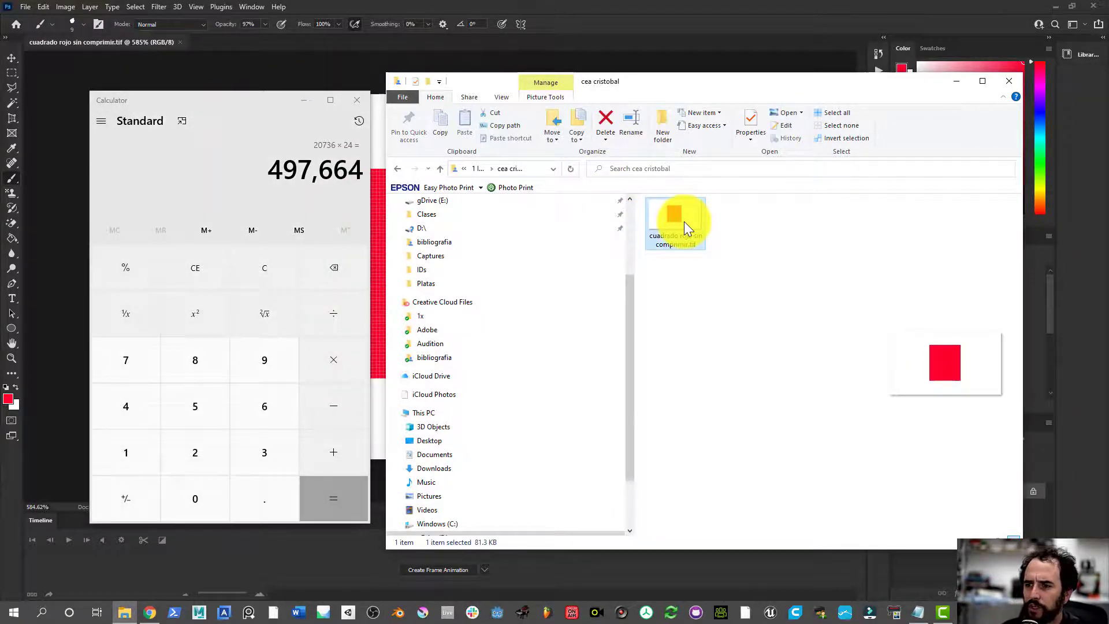
- Open the uncompressed TIFF's properties to read its 81.3 KB (83,268 bytes) size
{"action": "right_click", "coordinate": [684, 221]}
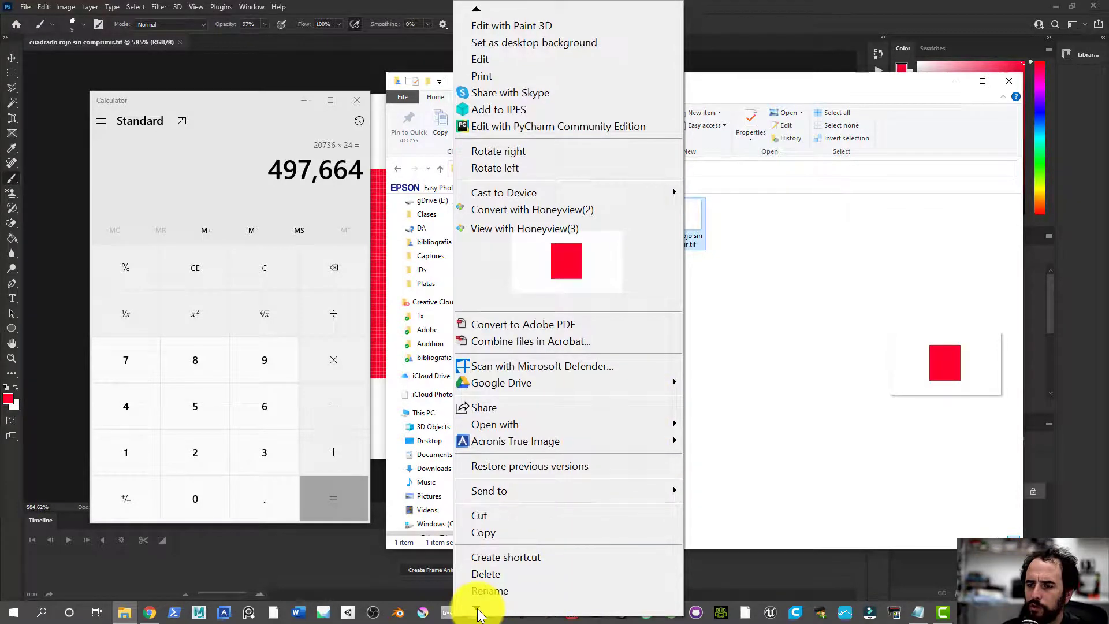
{"action": "left_click", "coordinate": [496, 582]}
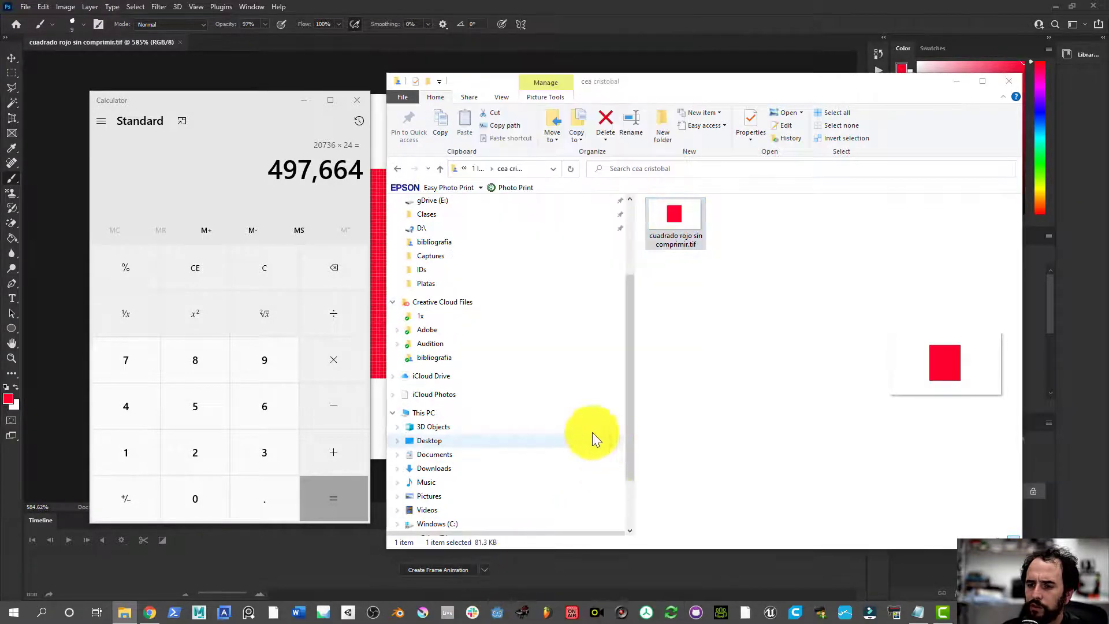
{"action": "mouse_move", "coordinate": [277, 335]}
{"action": "left_mouse_down"}
{"action": "mouse_move", "coordinate": [751, 175]}
{"action": "mouse_move", "coordinate": [733, 179]}
{"action": "left_mouse_up"}
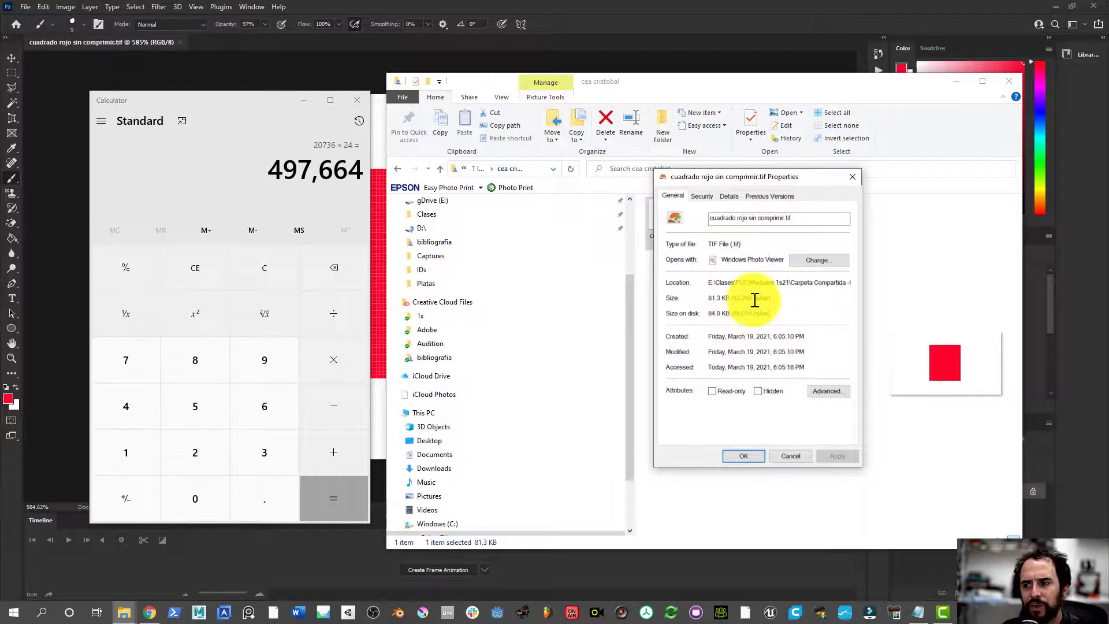
- Divide the bit total by 8 in Calculator to get 62,208 bytes, then return to Photoshop
{"action": "left_click", "coordinate": [243, 104]}
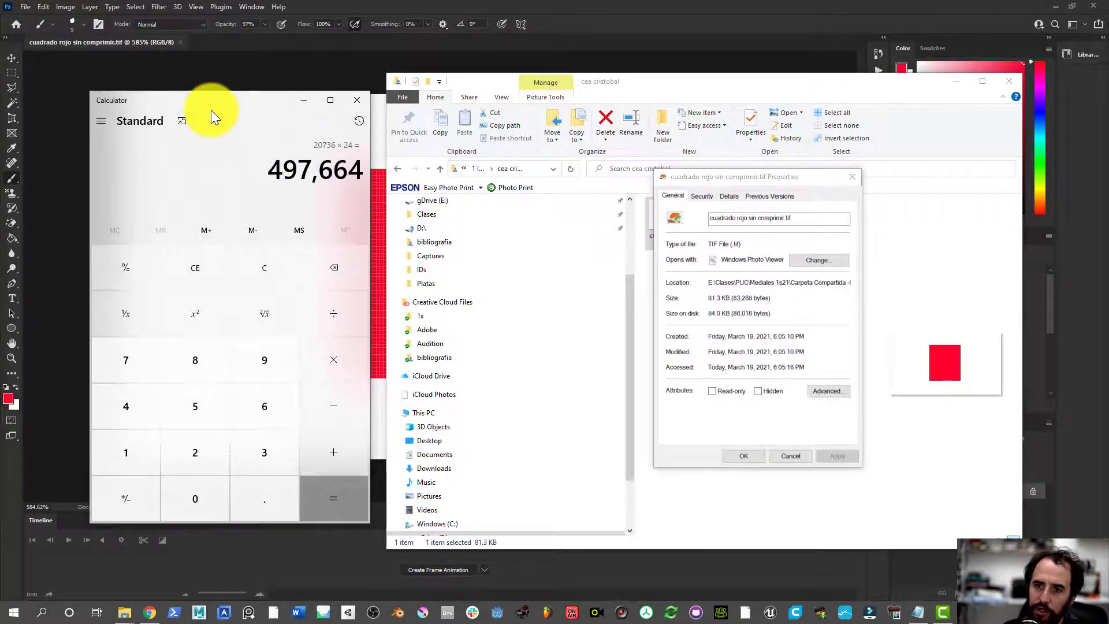
{"action": "type", "text": "/8"}
{"action": "key", "text": "Return"}
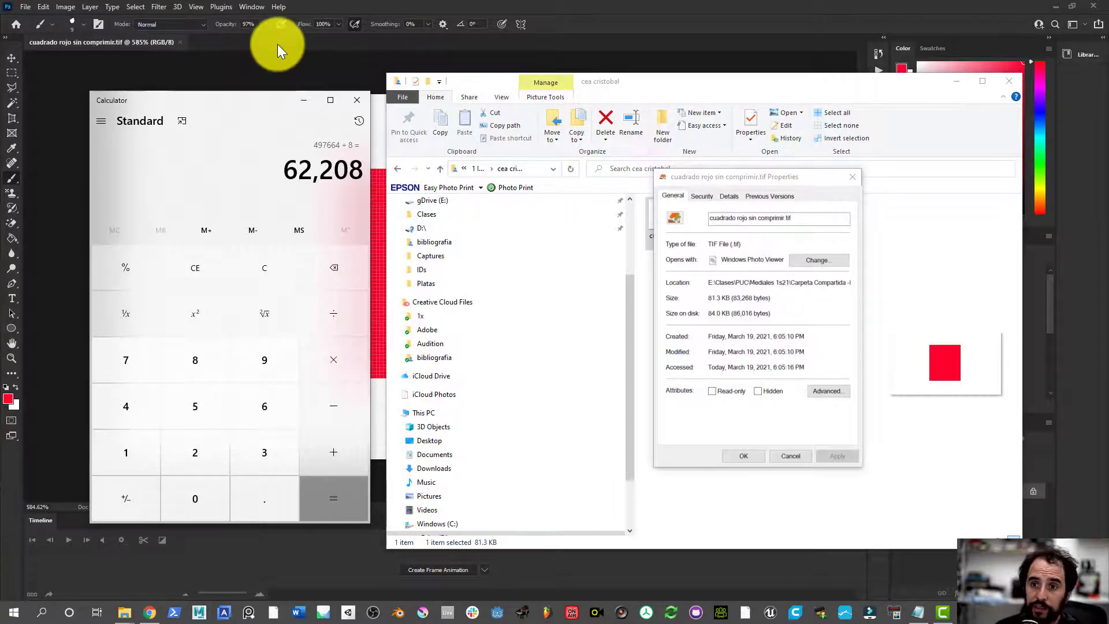
{"action": "left_click", "coordinate": [346, 5]}
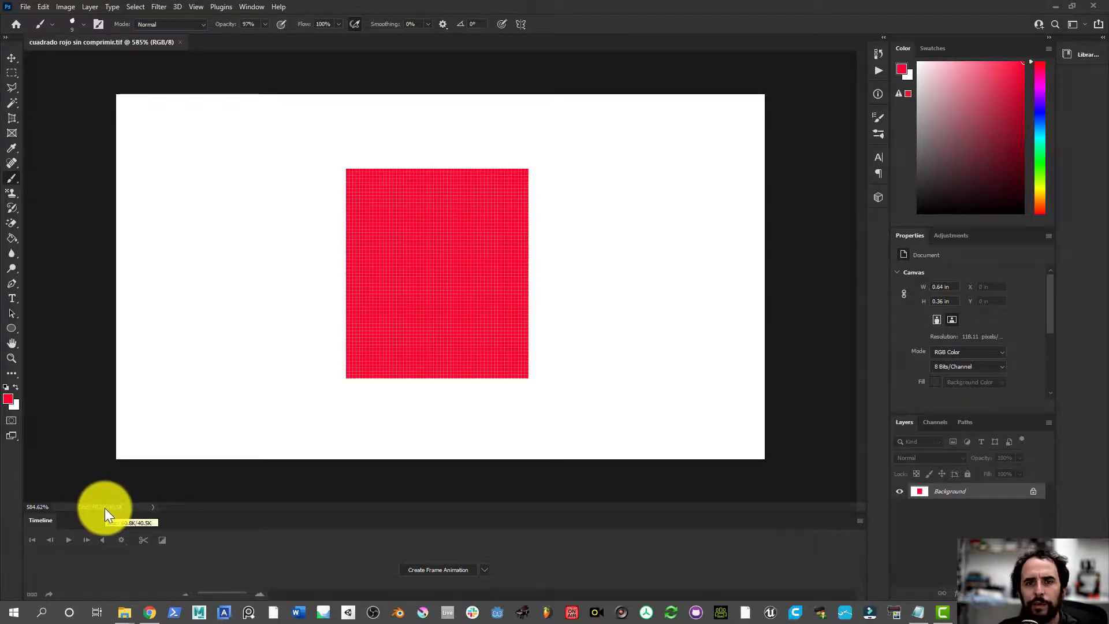
{"action": "left_click", "coordinate": [65, 8]}
{"action": "left_click", "coordinate": [96, 85]}
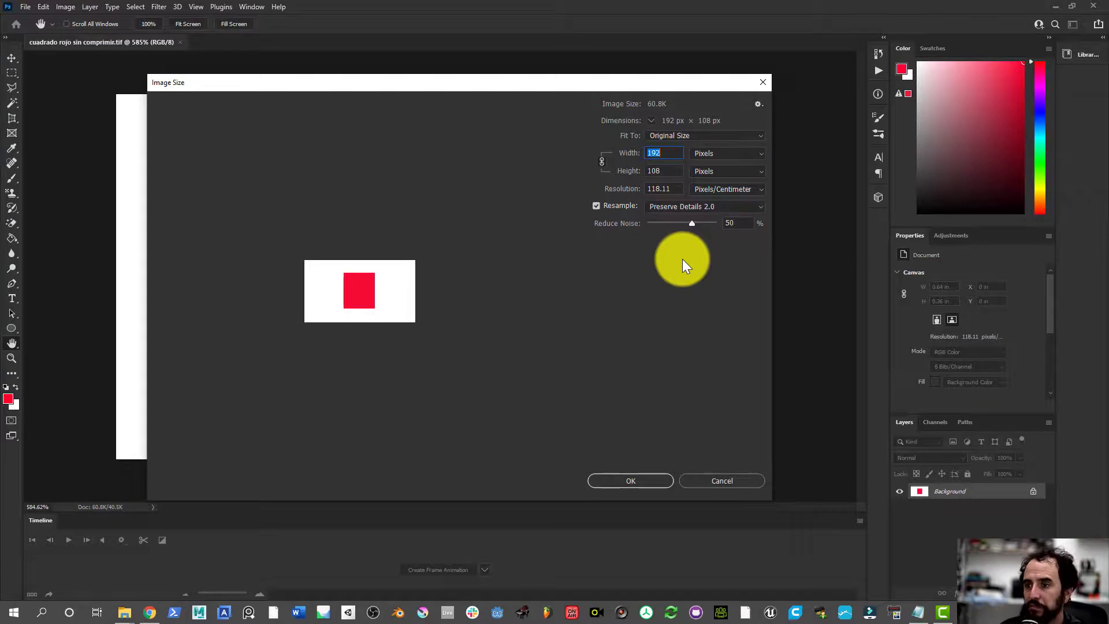
{"action": "type", "text": "500"}
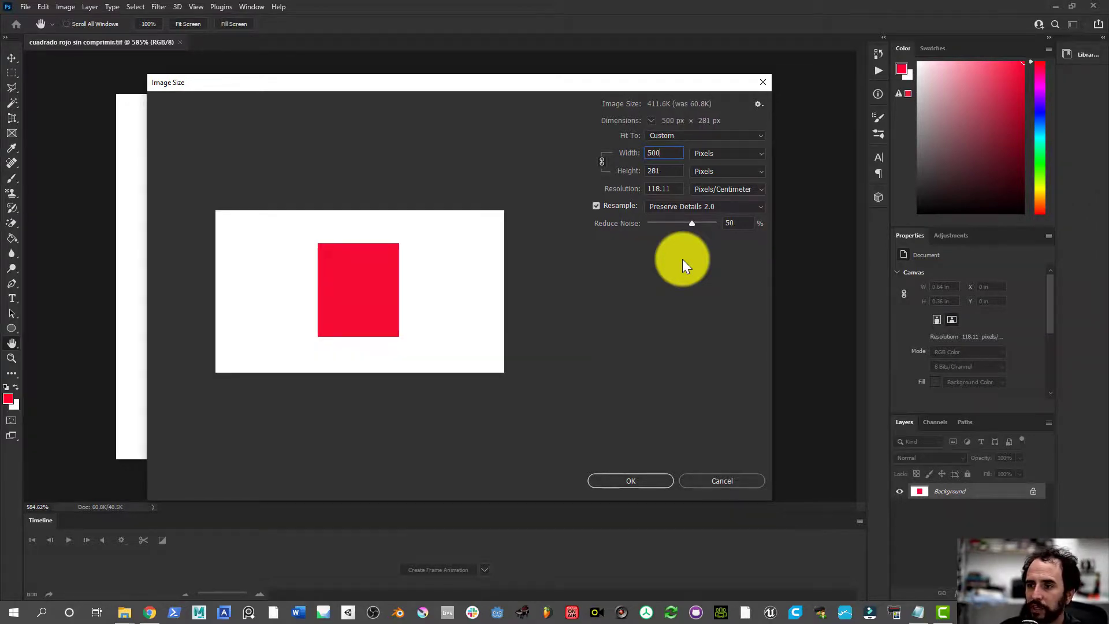
{"action": "key", "text": "Return"}
{"action": "key", "text": "b"}
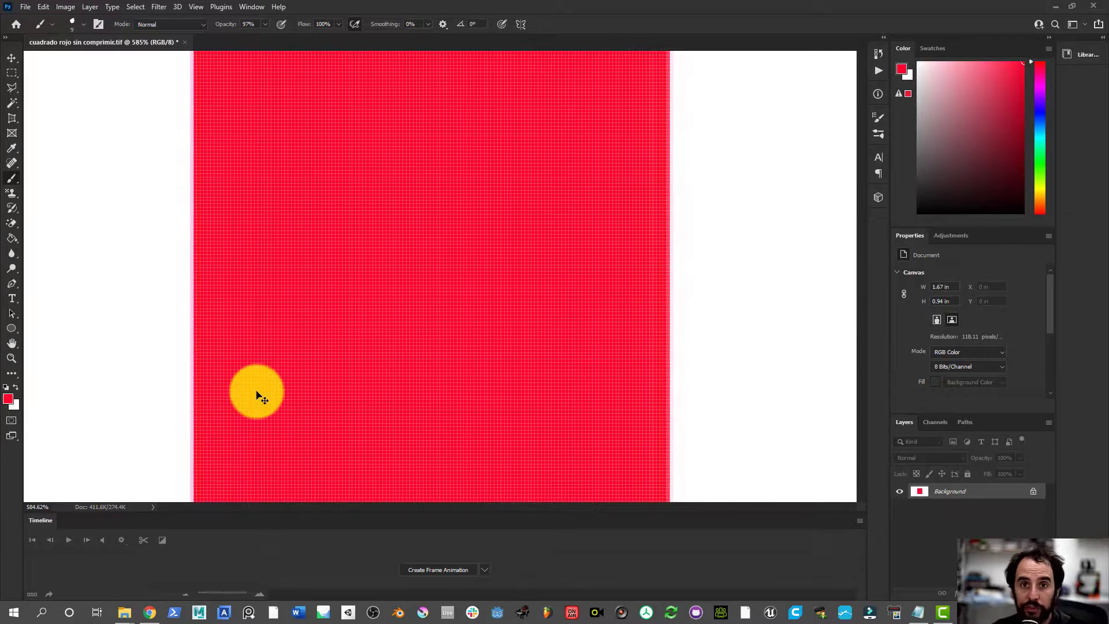
{"action": "key", "text": "ctrl+z"}
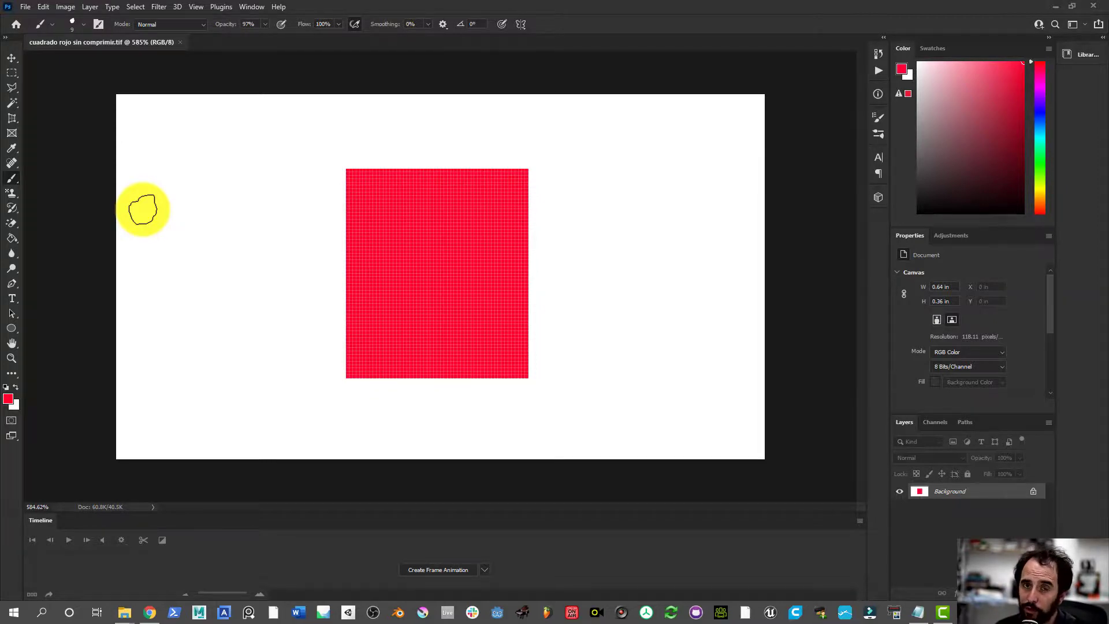
- Save the red square as 'cuadrado rojo comprimido lossless.tif' with LZW TIFF compression
{"action": "left_click", "coordinate": [31, 4]}
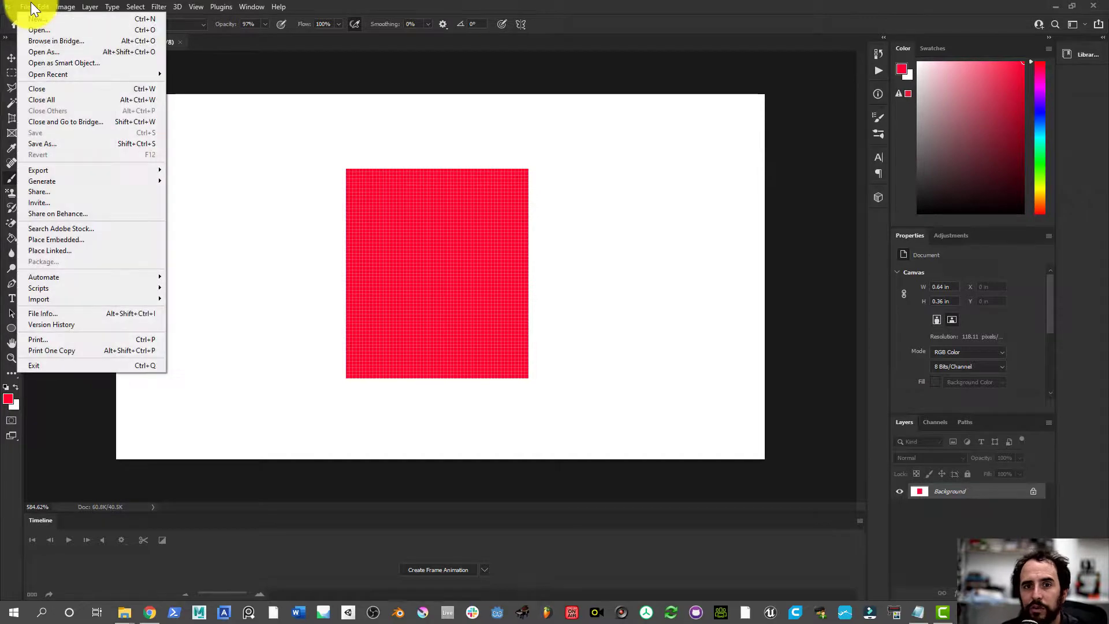
{"action": "left_click", "coordinate": [55, 143]}
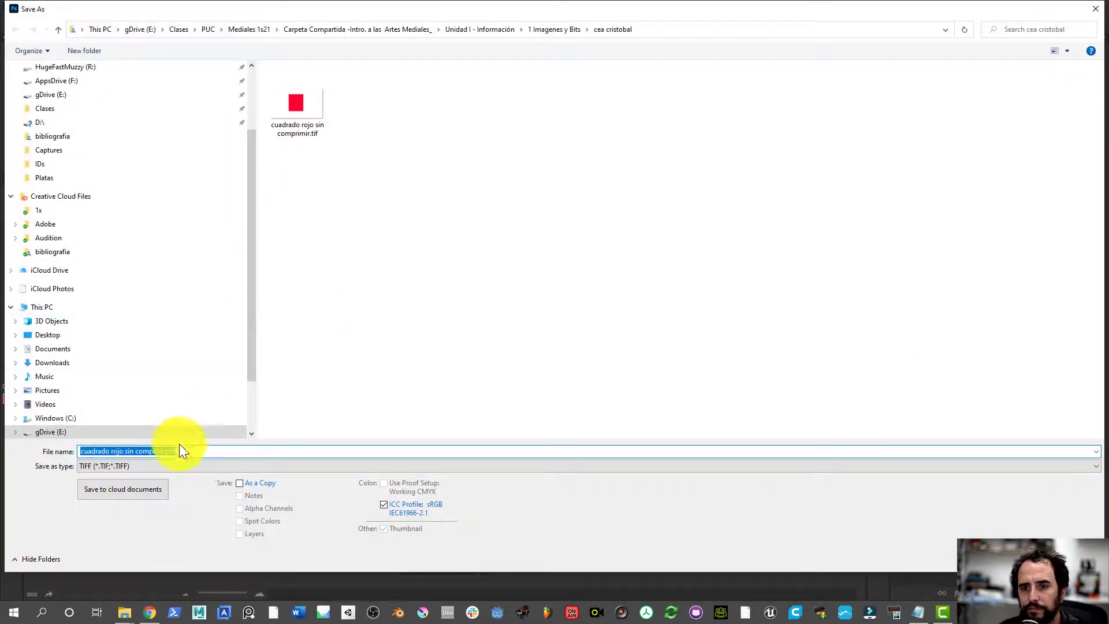
{"action": "left_click", "coordinate": [134, 451]}
{"action": "key", "text": "BackSpace"}
{"action": "key", "text": "BackSpace"}
{"action": "key", "text": "BackSpace"}
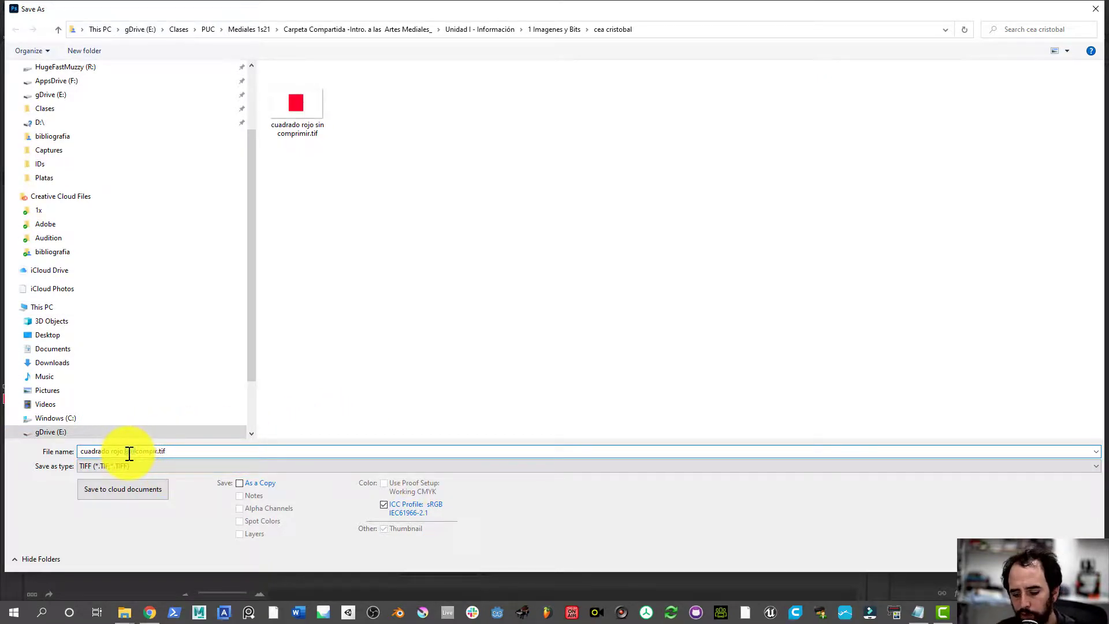
{"action": "double_click", "coordinate": [155, 450]}
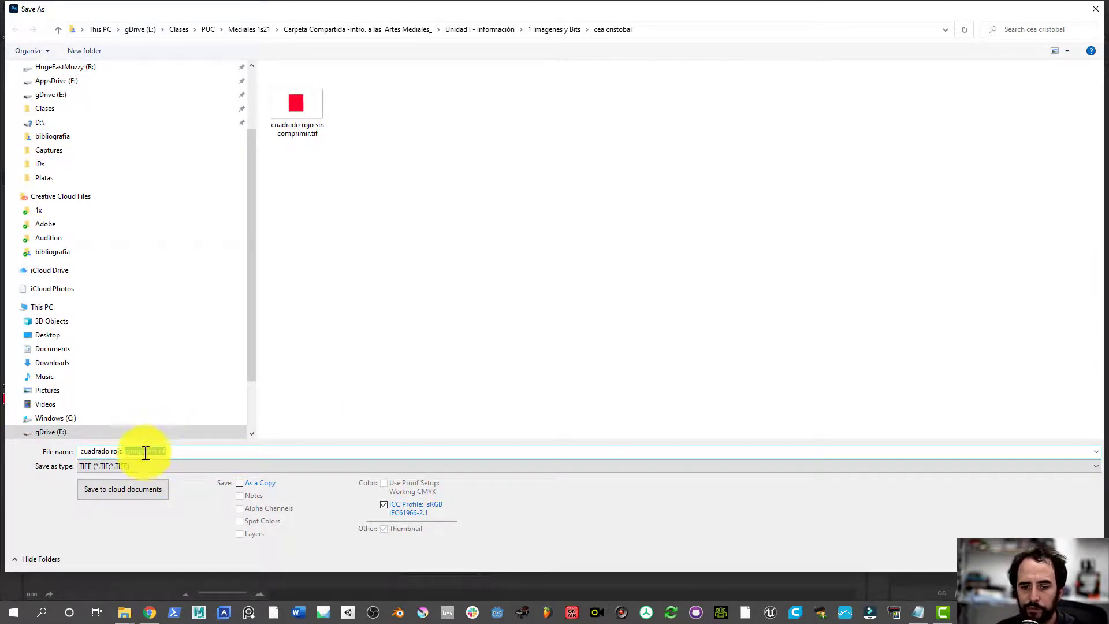
{"action": "left_click_drag", "start_coordinate": [125, 451], "coordinate": [257, 451]}
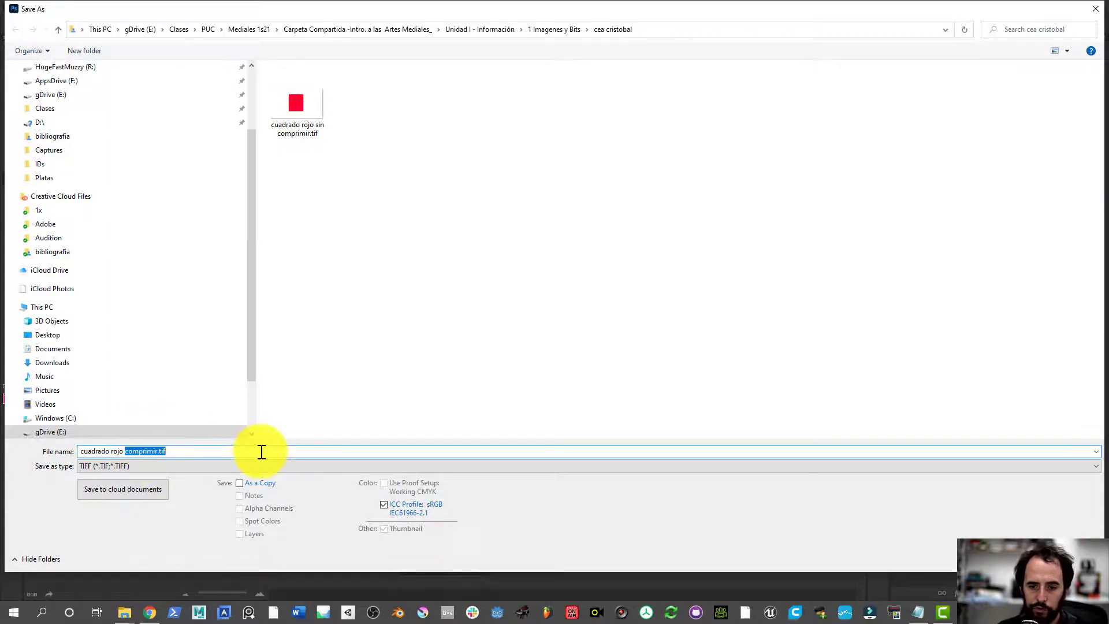
{"action": "type", "text": "comp"}
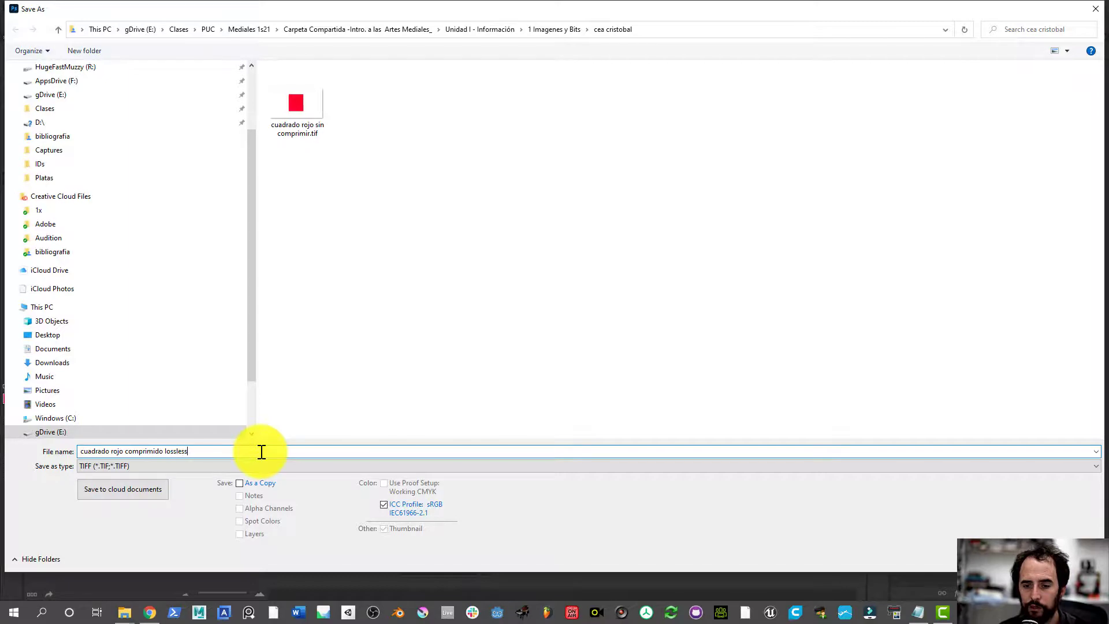
{"action": "key", "text": "Return"}
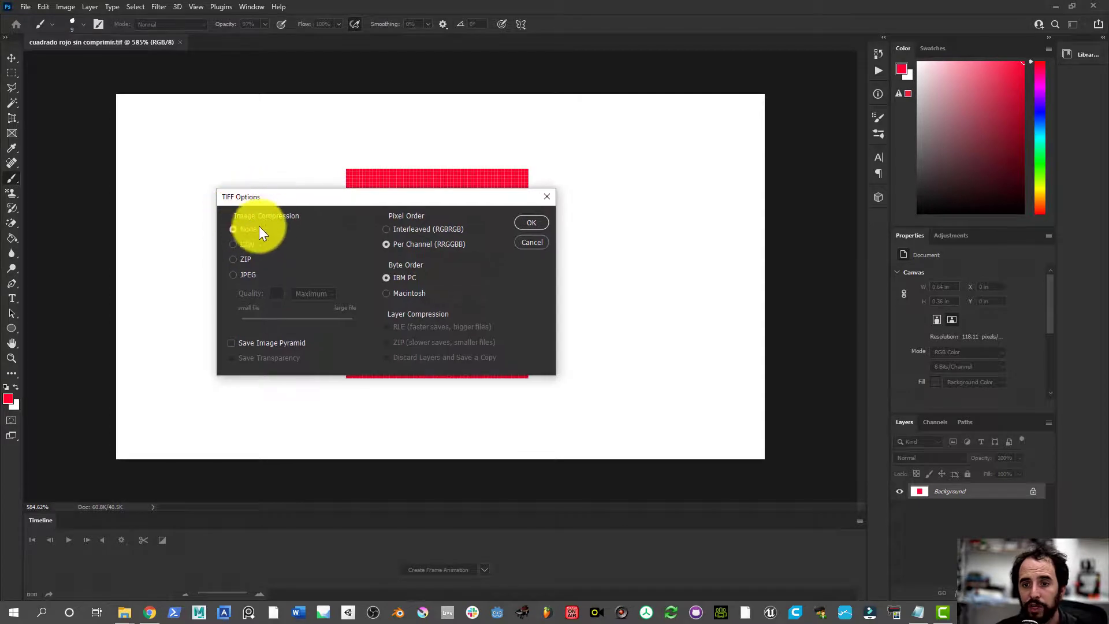
{"action": "left_click", "coordinate": [246, 244]}
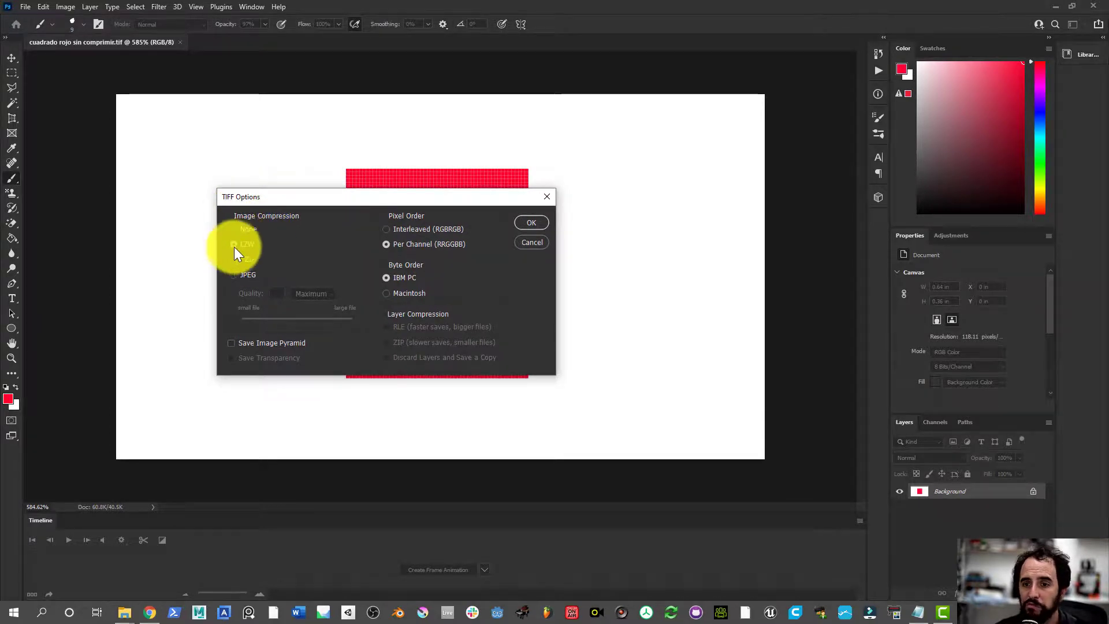
{"action": "left_click", "coordinate": [531, 223]}
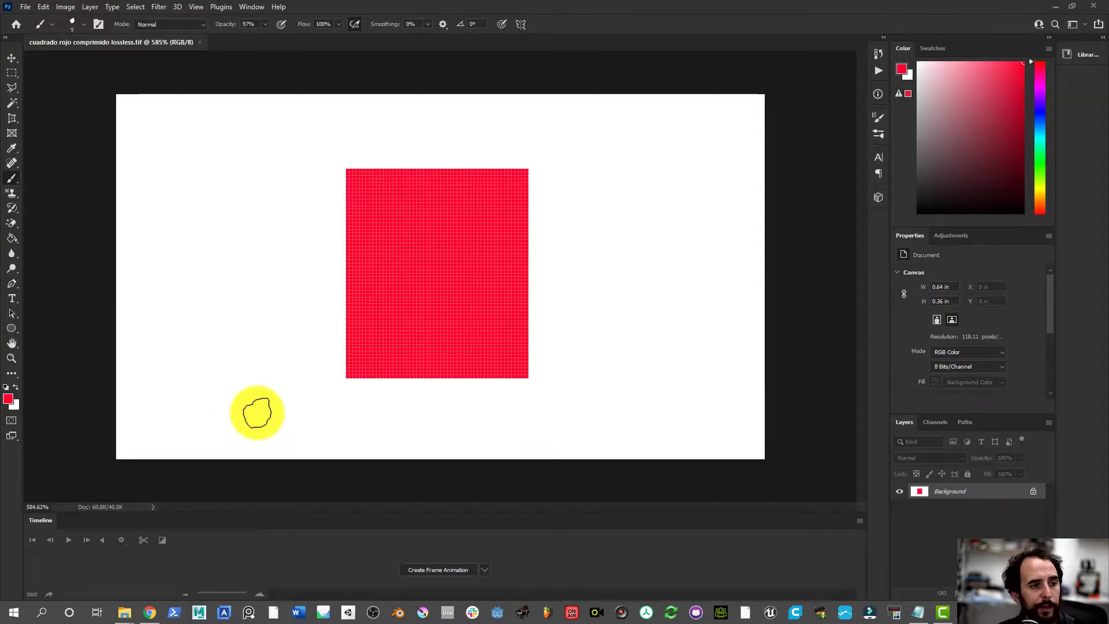
- Read the lossless TIFF's properties in Explorer, 22.5 KB (23,068 bytes), then return to Photoshop
{"action": "key", "text": "alt+Tab"}
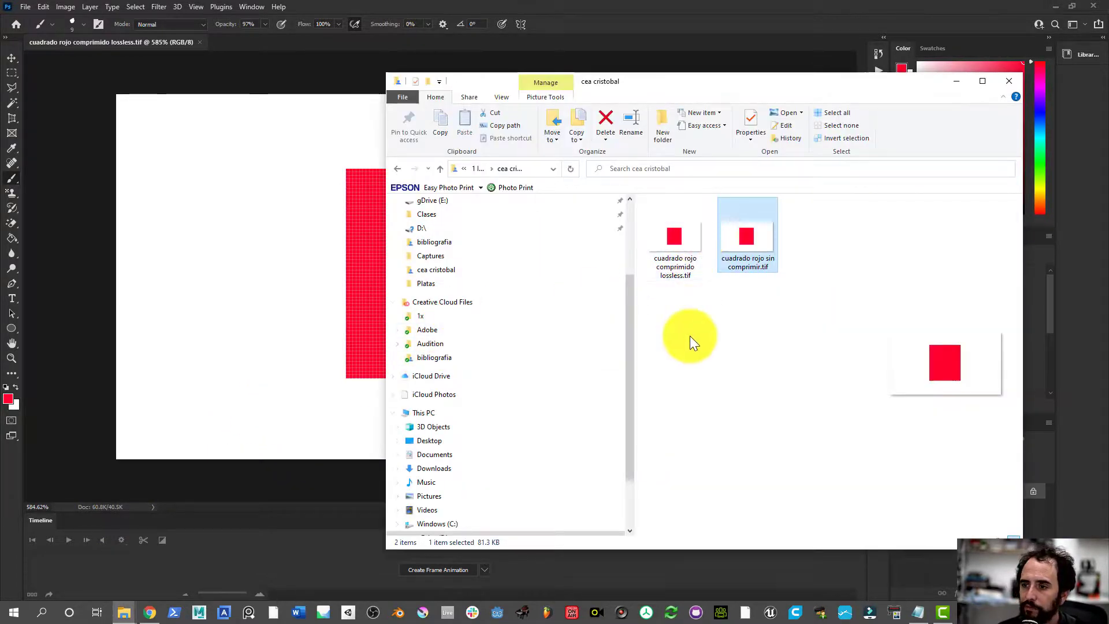
{"action": "left_click", "coordinate": [680, 240]}
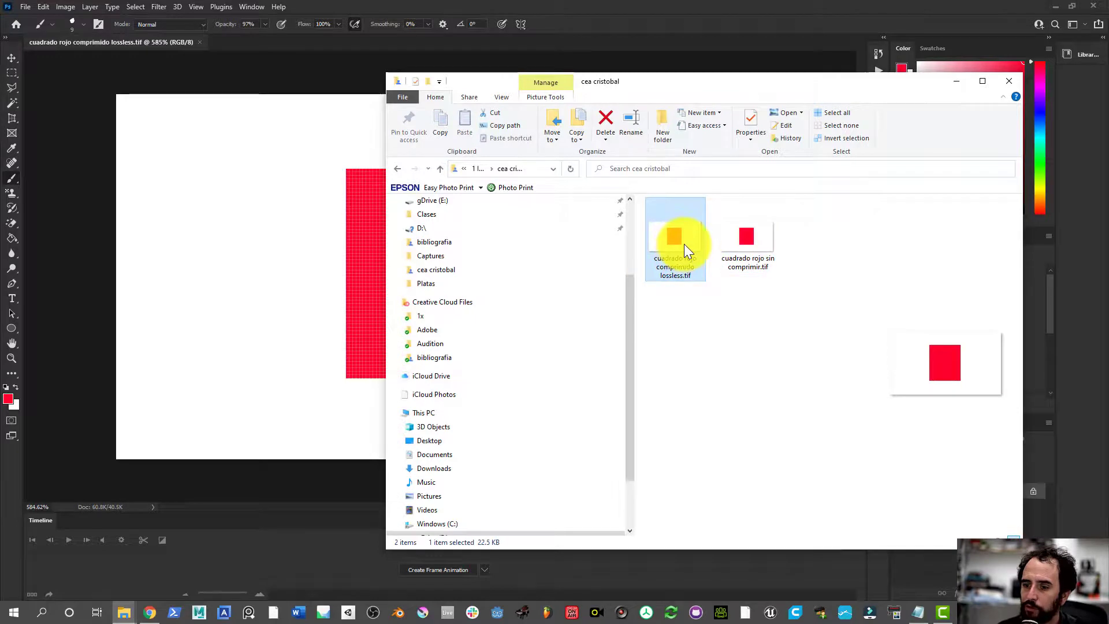
{"action": "double_click", "coordinate": [684, 244]}
{"action": "right_click", "coordinate": [681, 254]}
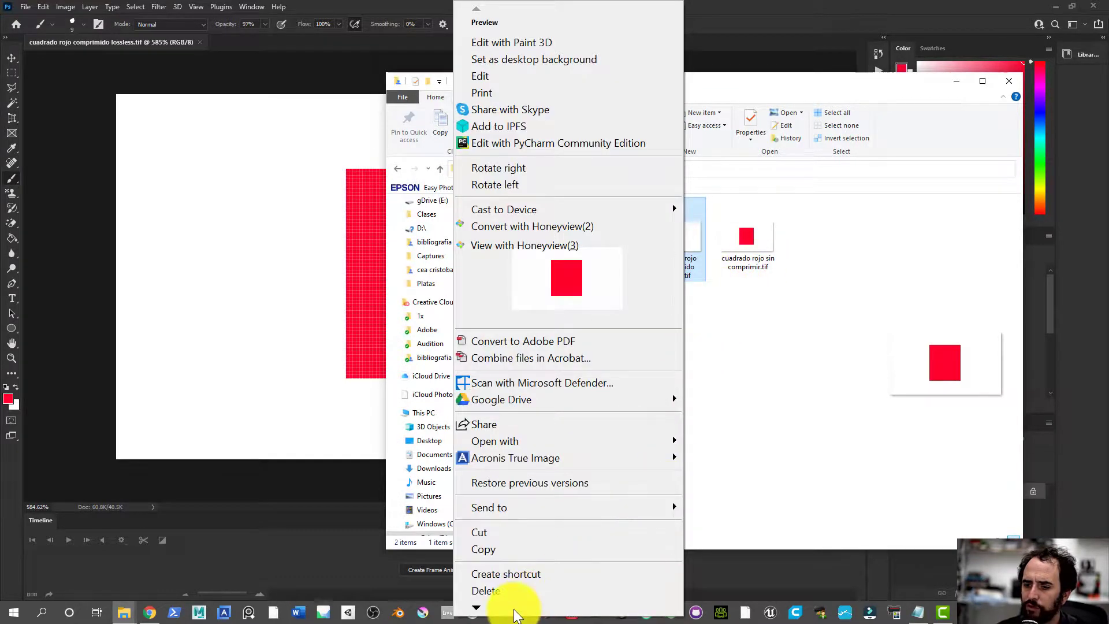
{"action": "left_click", "coordinate": [516, 587]}
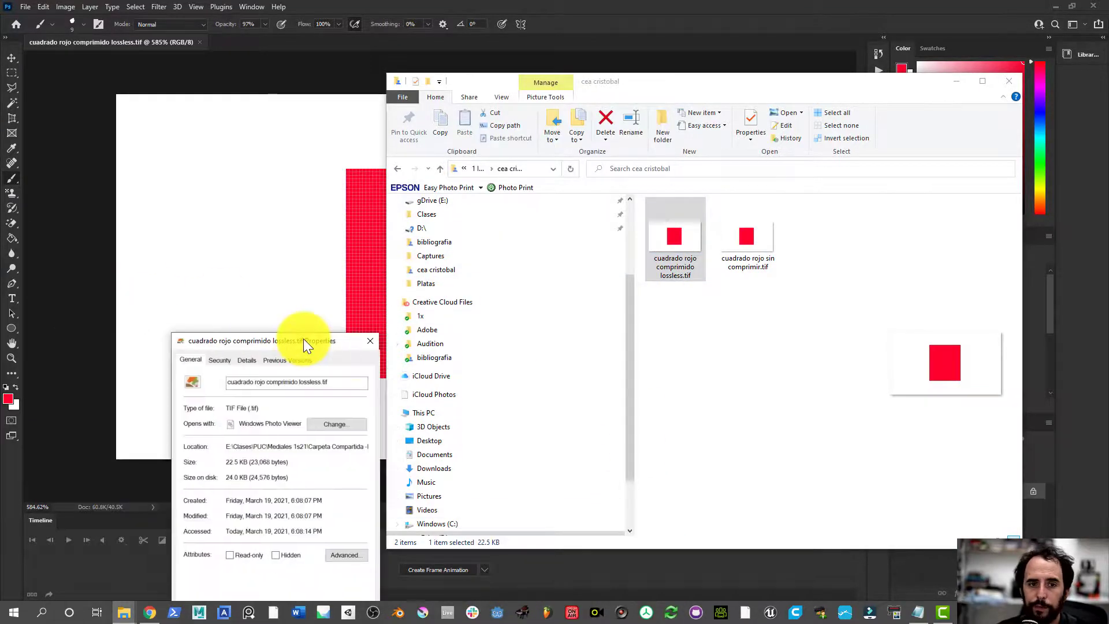
{"action": "left_click_drag", "start_coordinate": [313, 286], "coordinate": [566, 183]}
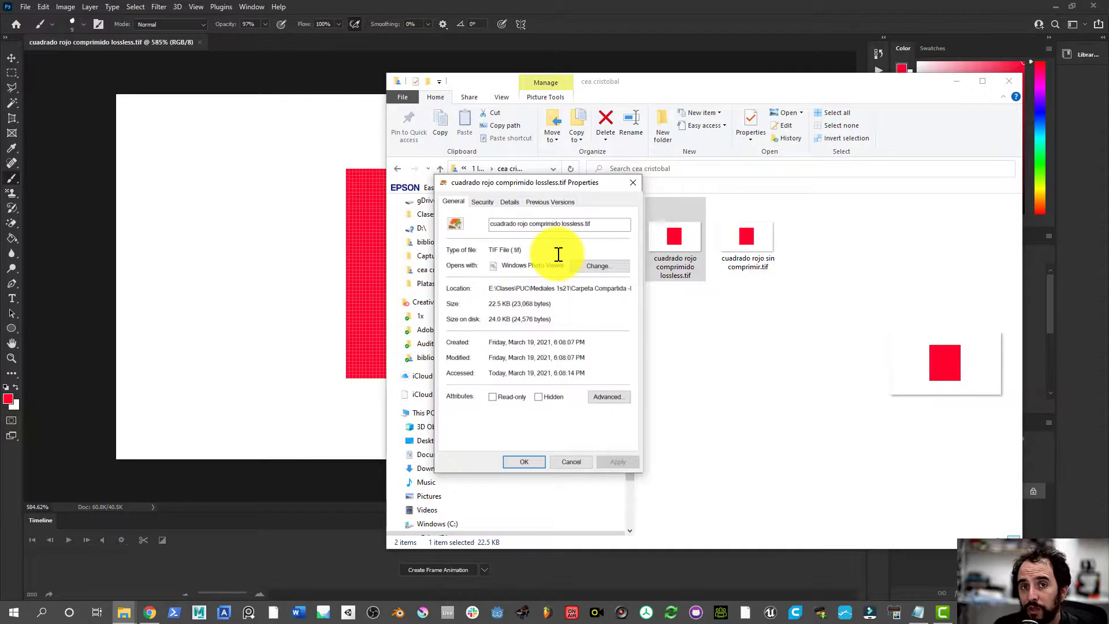
{"action": "left_click", "coordinate": [633, 183]}
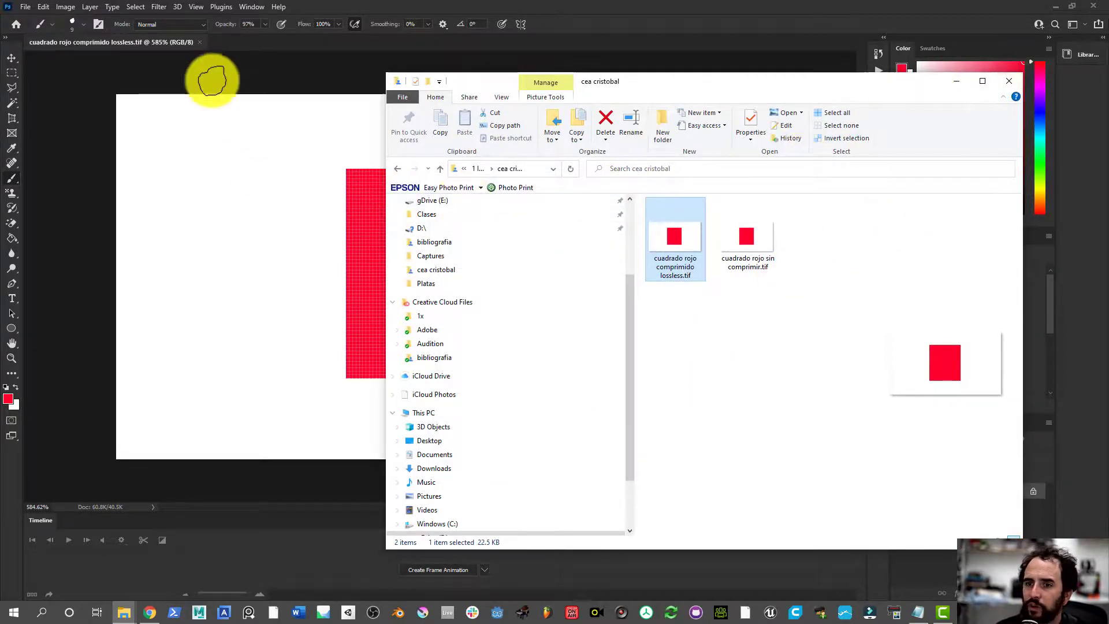
{"action": "left_click", "coordinate": [72, 94]}
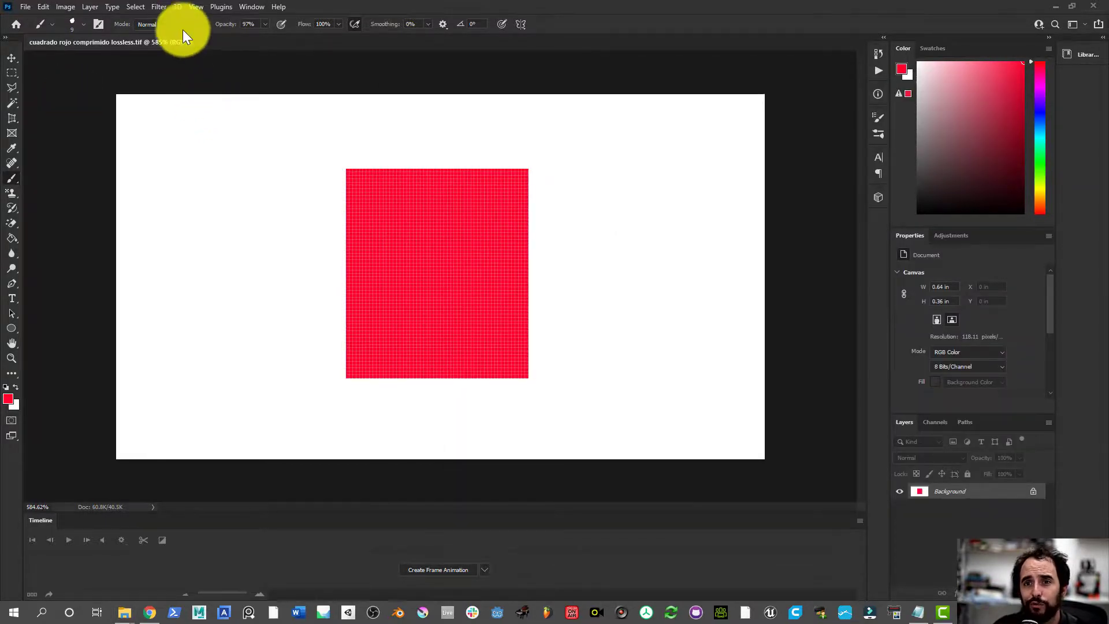
- Apply Add Noise at about 2.01% Uniform to the red-square image
{"action": "left_click", "coordinate": [158, 7]}
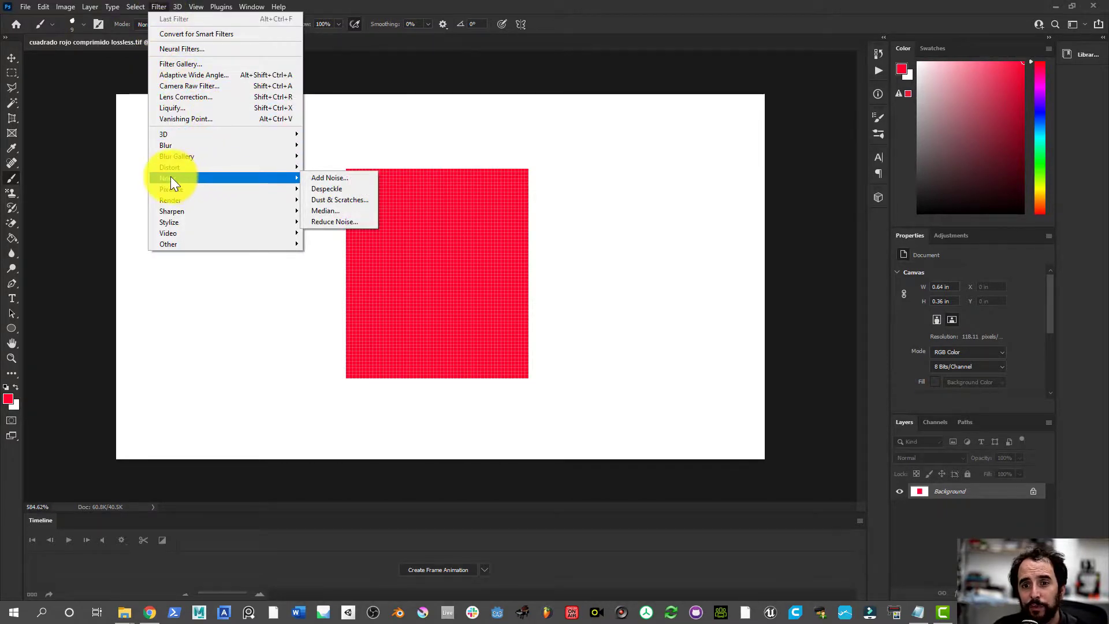
{"action": "mouse_move", "coordinate": [225, 177]}
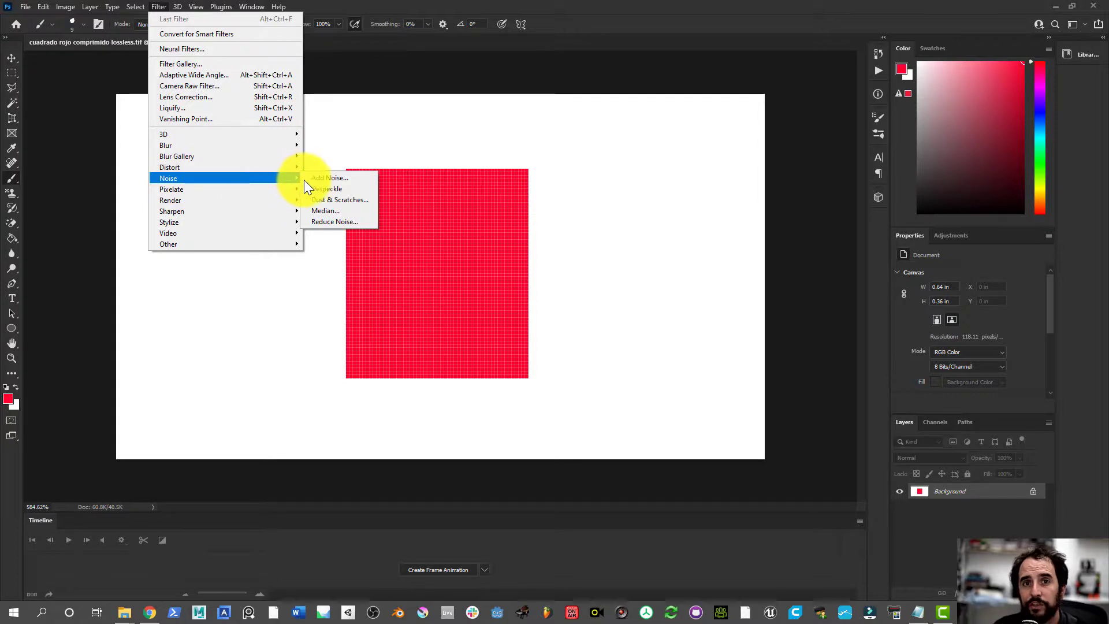
{"action": "left_click", "coordinate": [324, 178]}
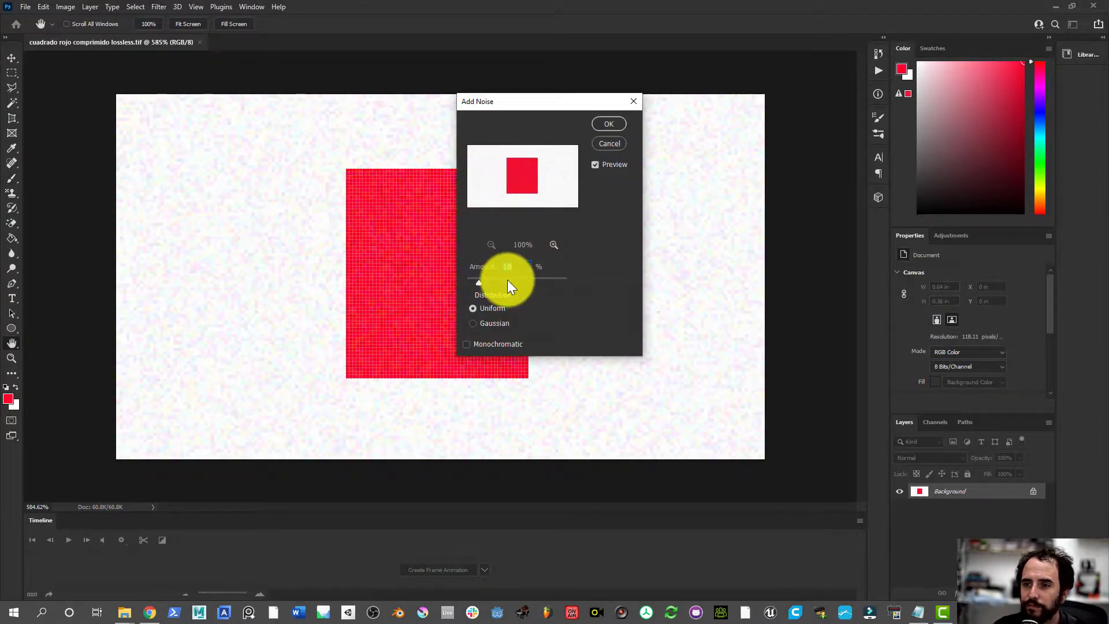
{"action": "left_click_drag", "start_coordinate": [546, 281], "coordinate": [472, 279]}
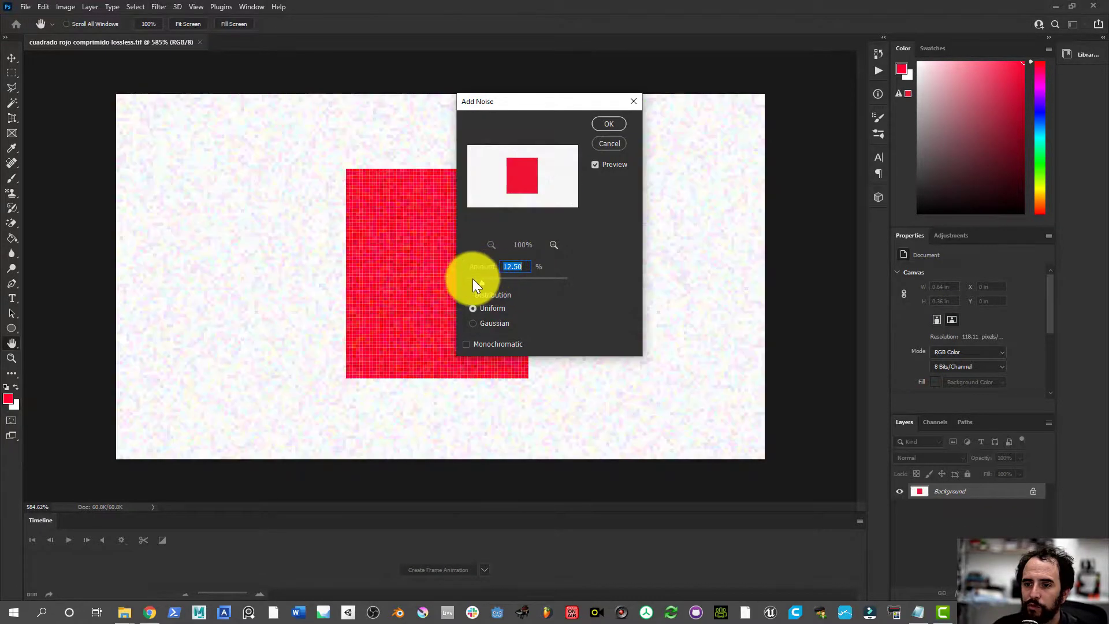
{"action": "left_click_drag", "start_coordinate": [476, 283], "coordinate": [495, 283]}
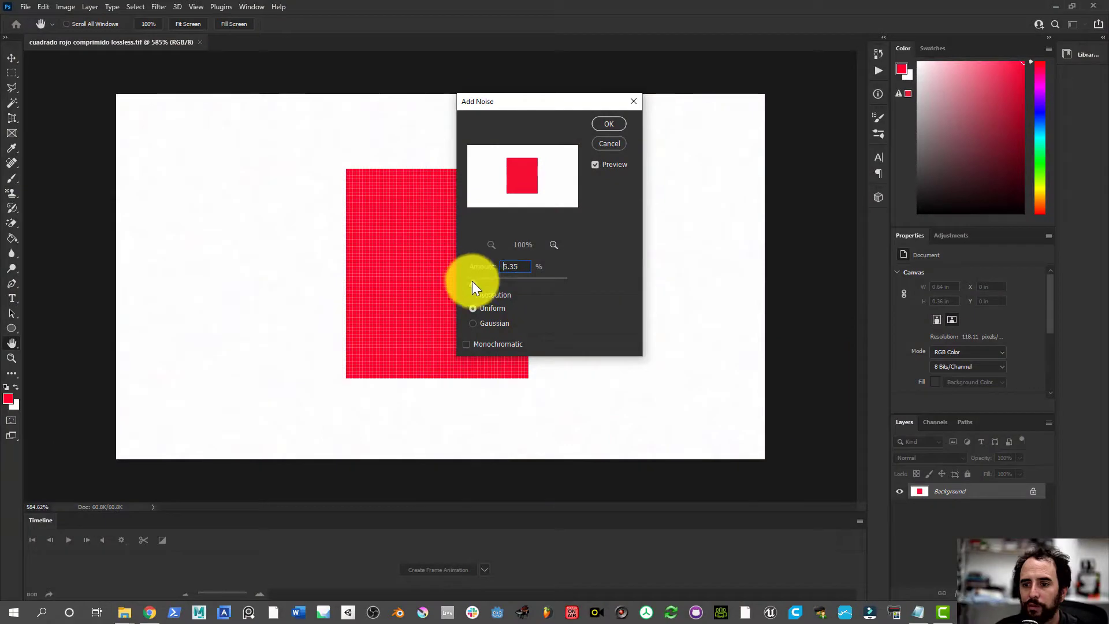
{"action": "left_click_drag", "start_coordinate": [472, 280], "coordinate": [469, 281]}
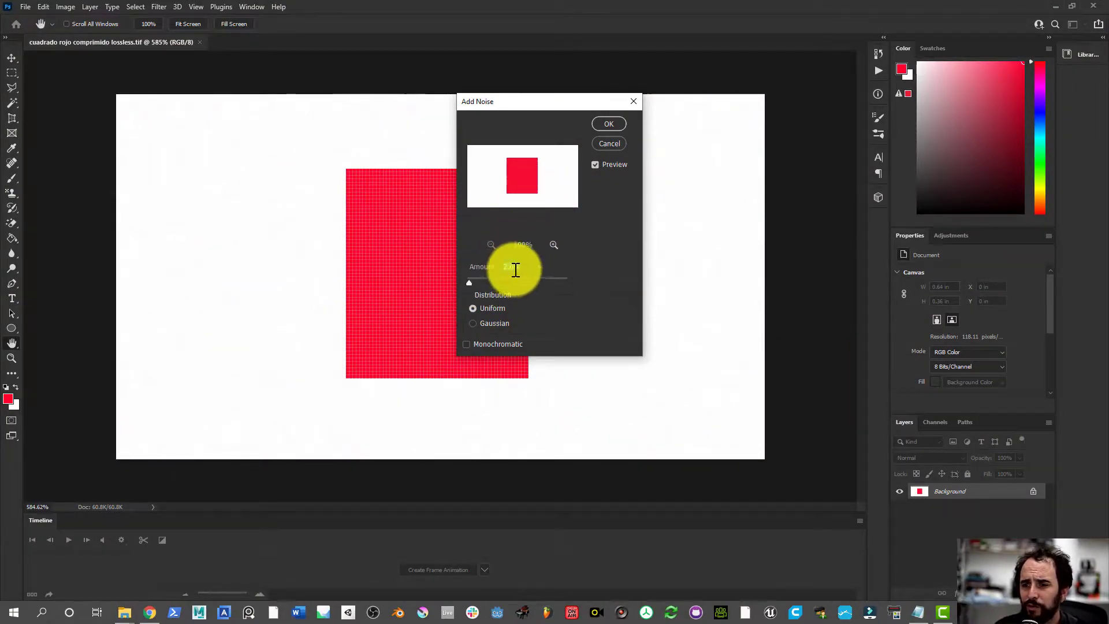
{"action": "left_click", "coordinate": [610, 124]}
- Revert the image to its last saved version, discarding the added noise
{"action": "key", "text": "b"}
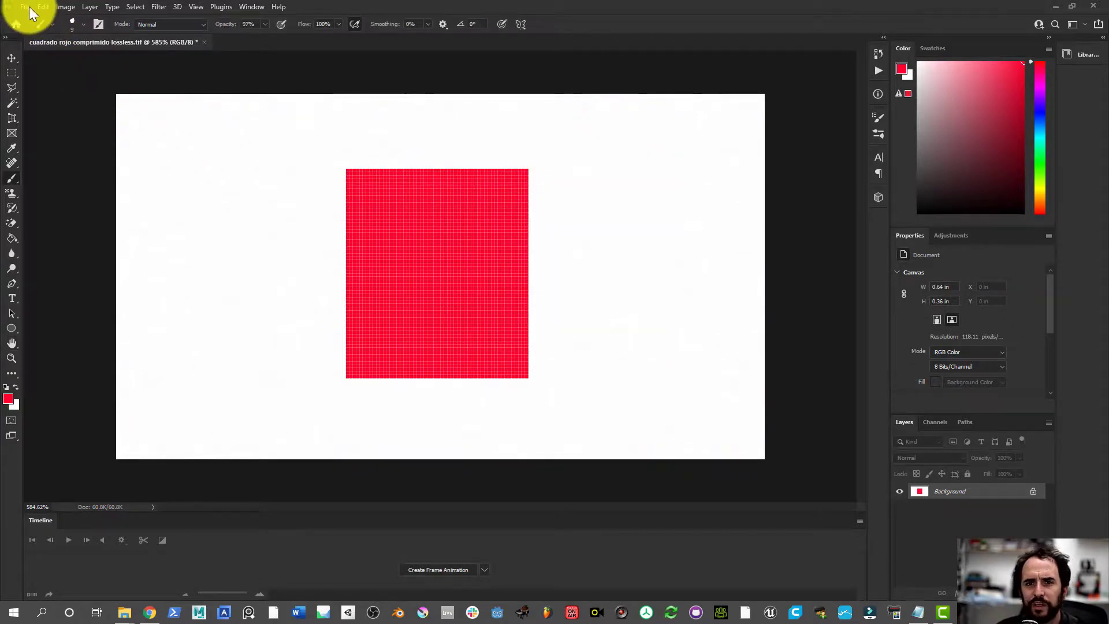
{"action": "left_click", "coordinate": [29, 6]}
{"action": "mouse_move", "coordinate": [26, 7]}
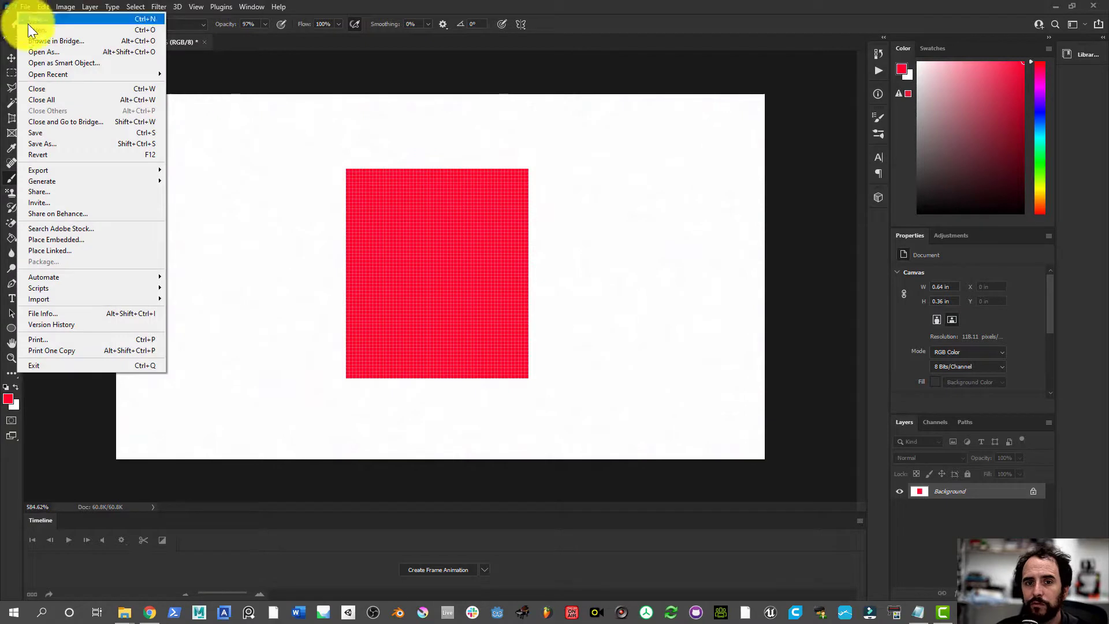
{"action": "left_click", "coordinate": [61, 153]}
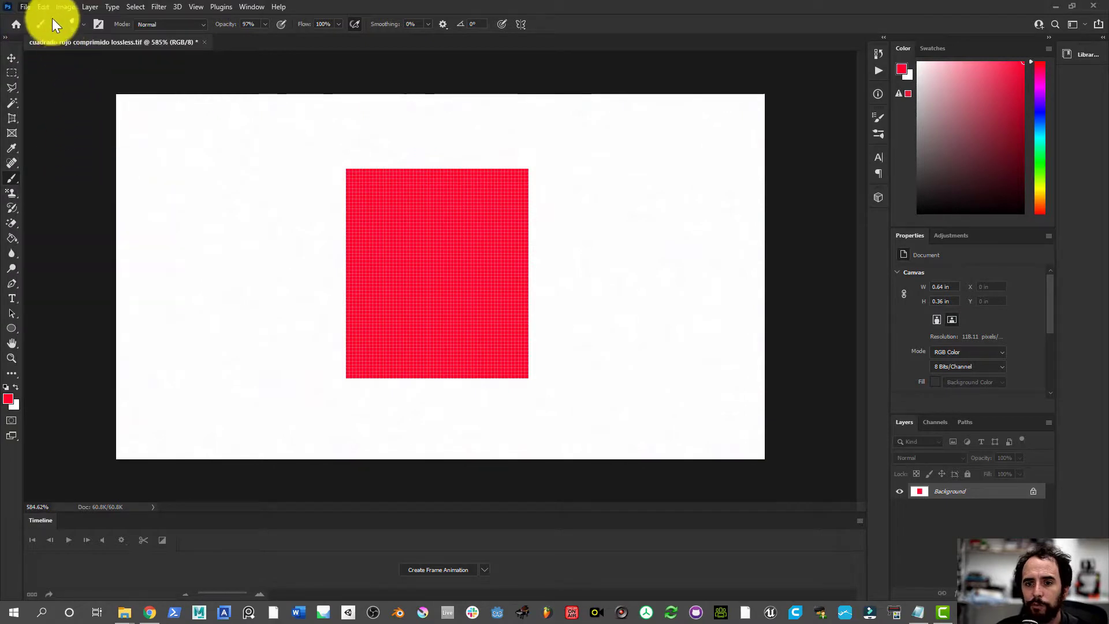
{"action": "left_click", "coordinate": [31, 5]}
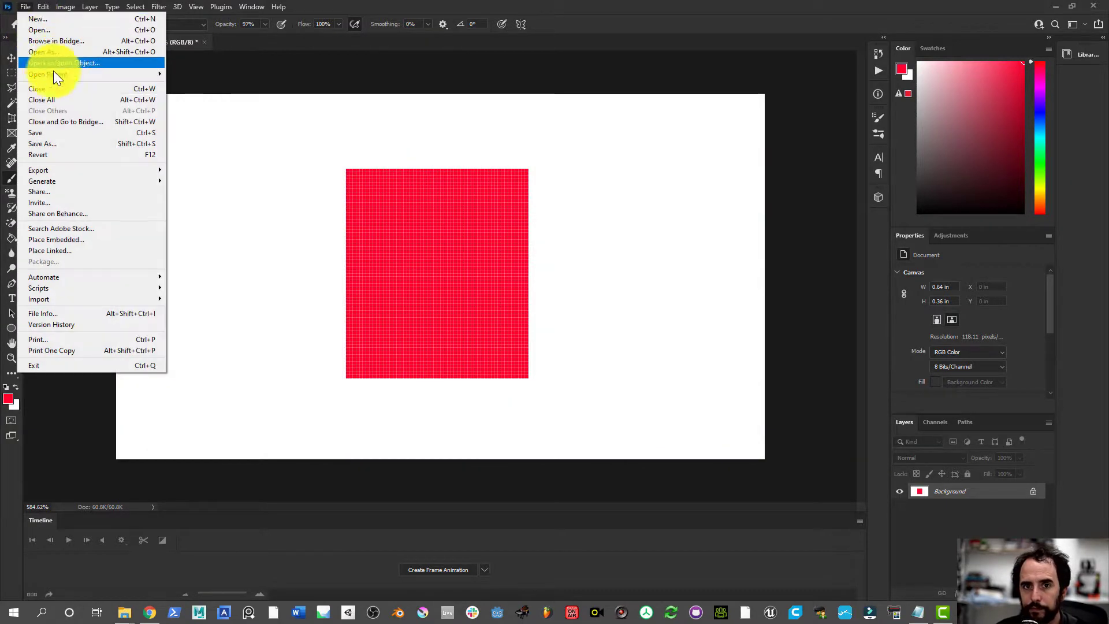
{"action": "left_click", "coordinate": [59, 143]}
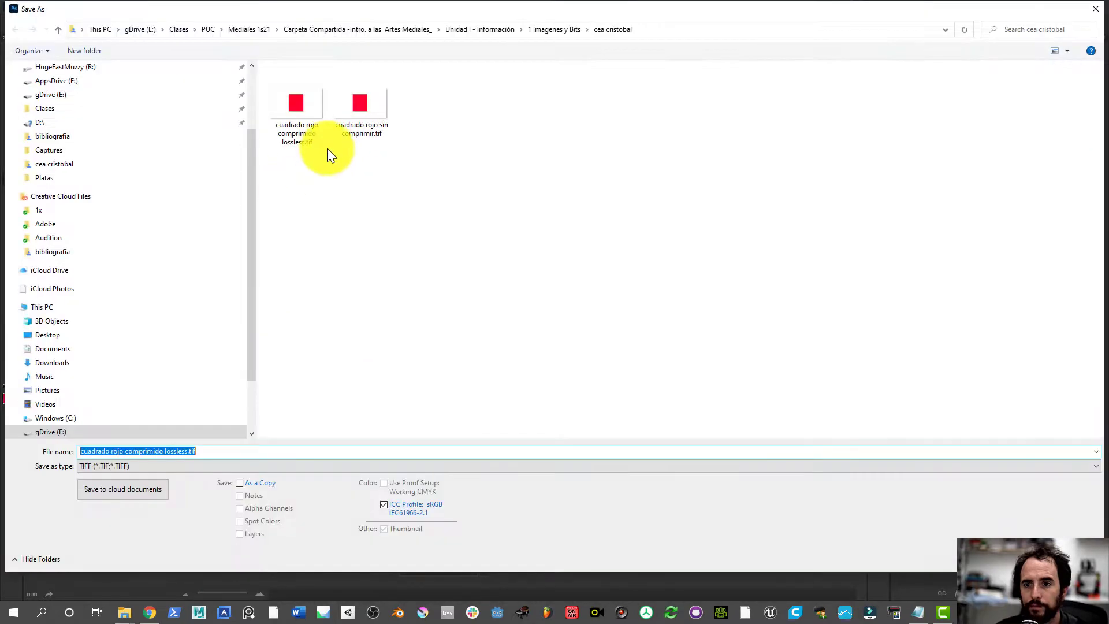
- Save a copy as 'cuadrado rojo ruidoso comprimido lossless.tif' with LZW compression
{"action": "left_click", "coordinate": [298, 99]}
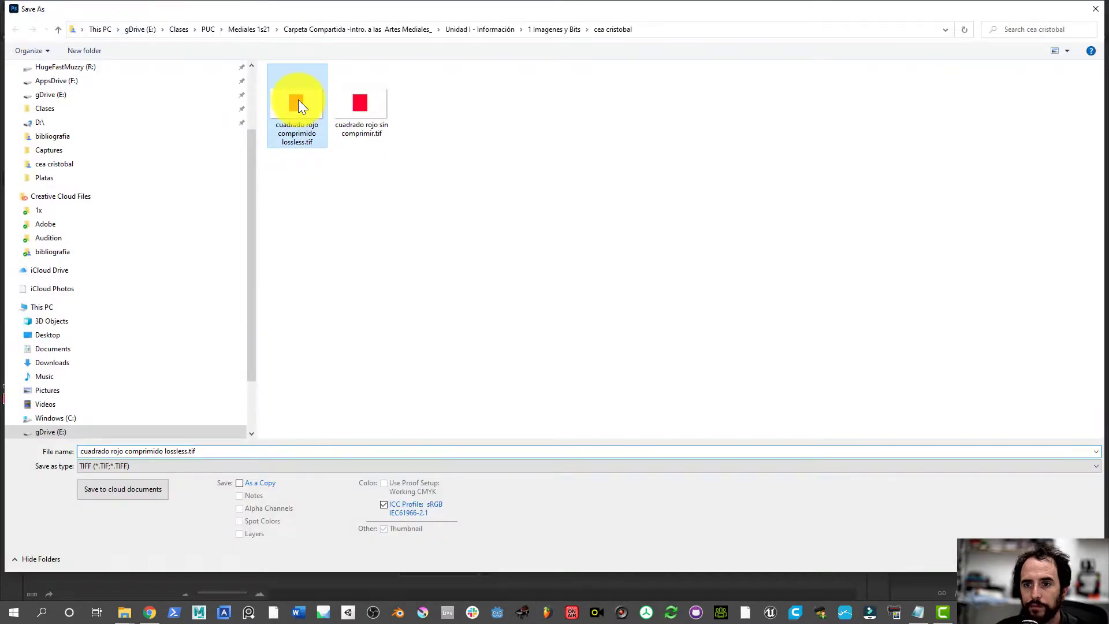
{"action": "left_click", "coordinate": [183, 453]}
{"action": "left_click_drag", "start_coordinate": [190, 452], "coordinate": [165, 453]}
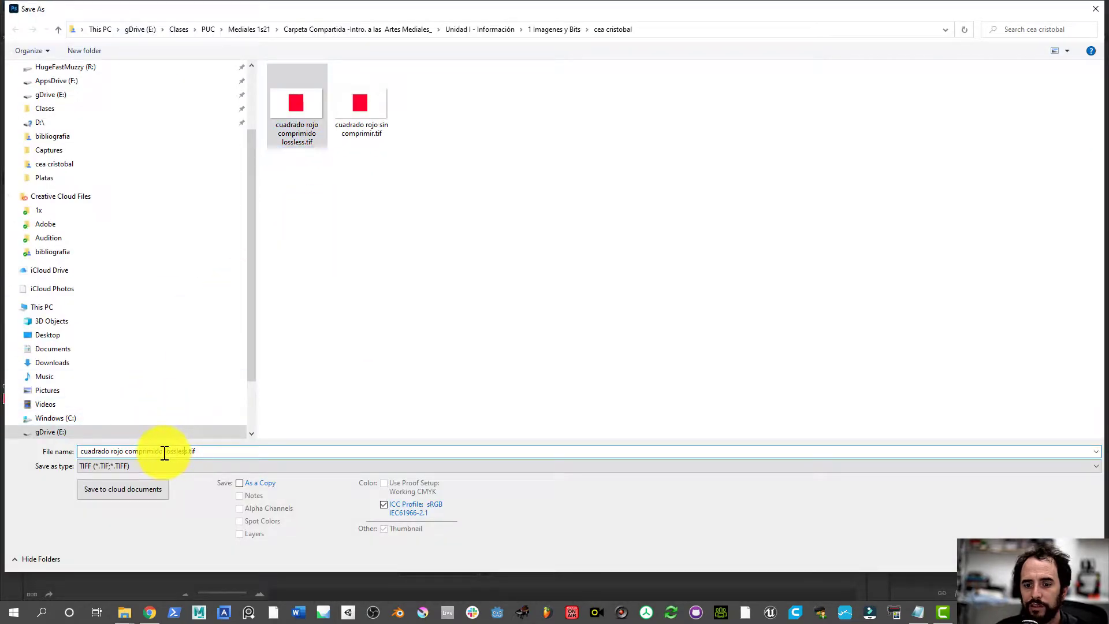
{"action": "double_click", "coordinate": [116, 452]}
{"action": "left_click", "coordinate": [116, 449]}
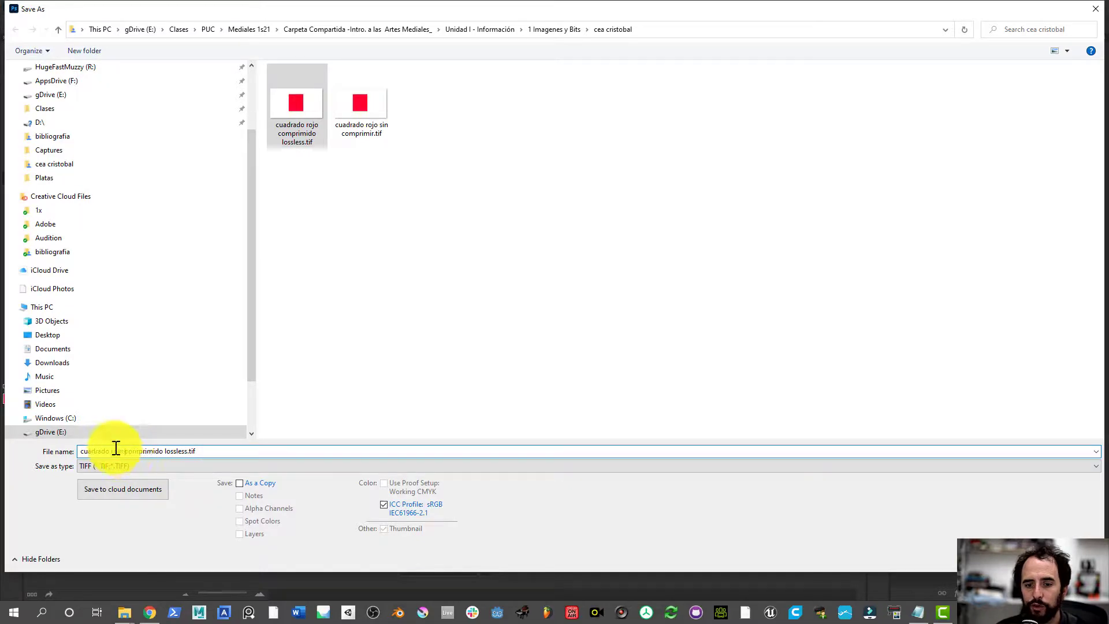
{"action": "type", "text": "ruidoso"}
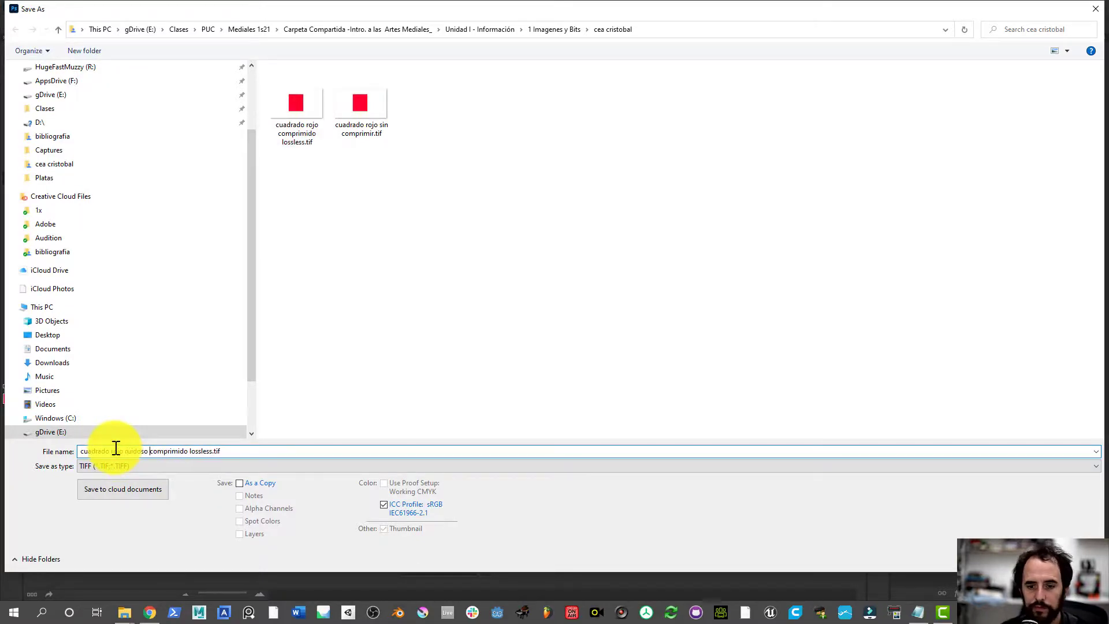
{"action": "key", "text": "Return"}
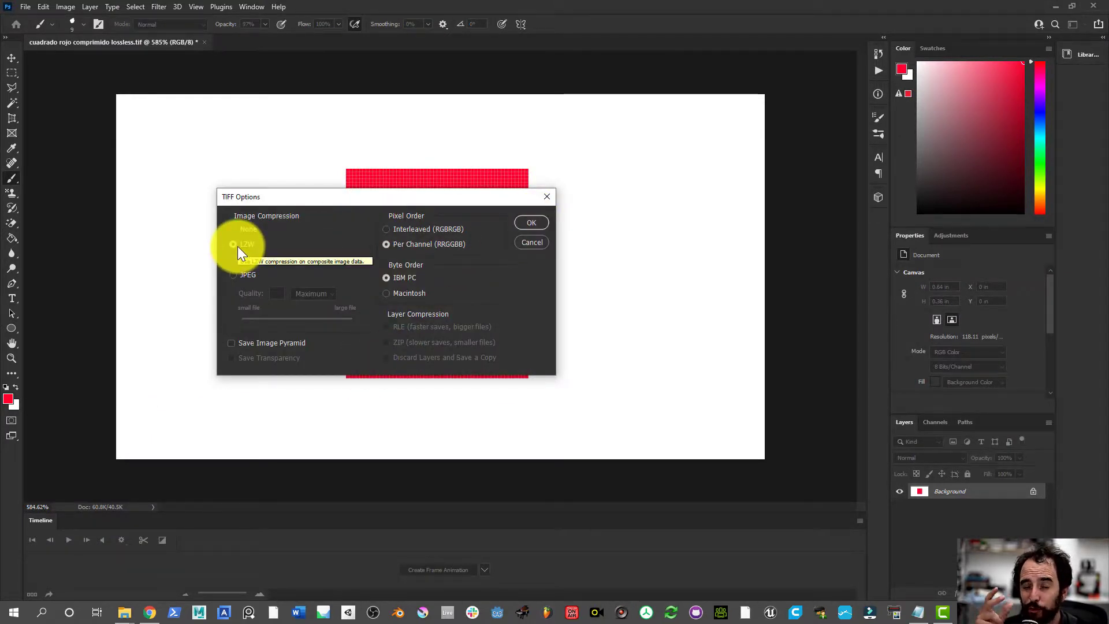
{"action": "mouse_move", "coordinate": [234, 245]}
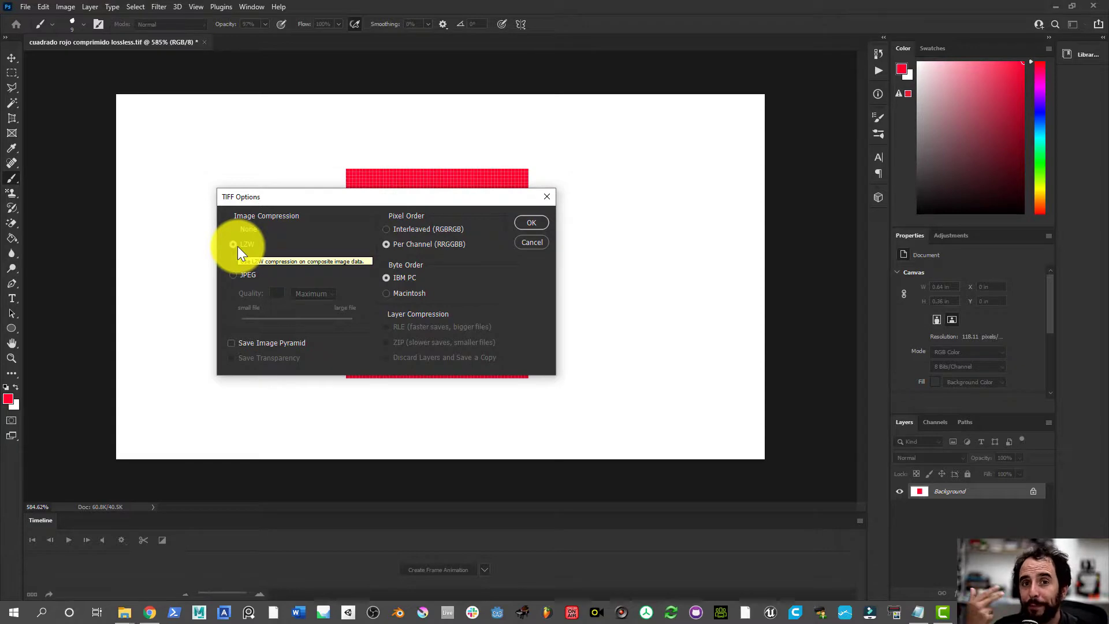
{"action": "key", "text": "Return"}
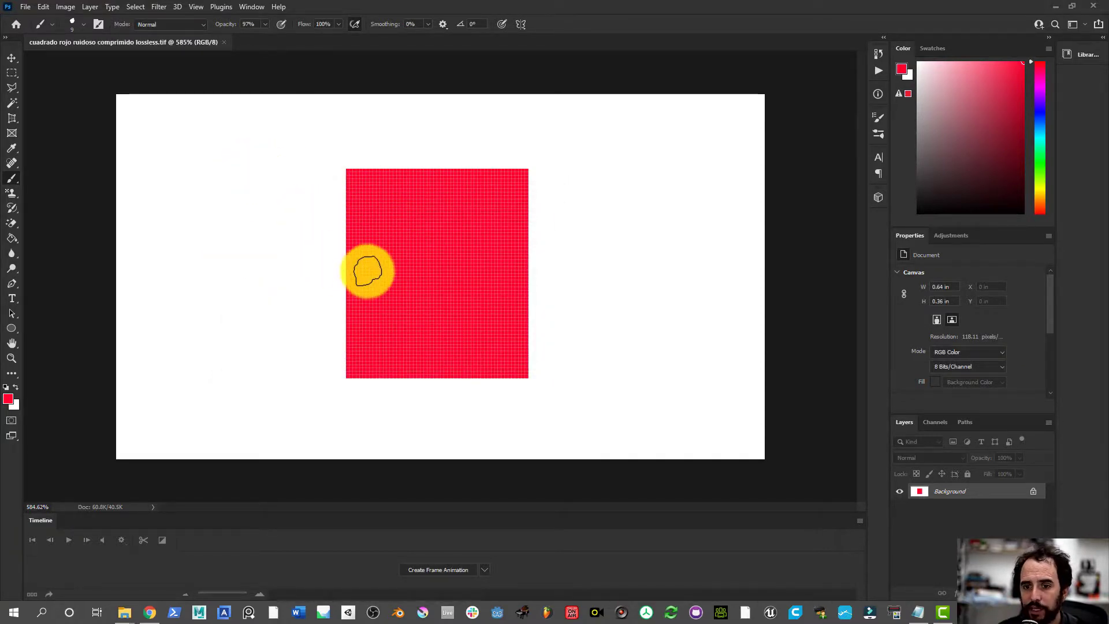
- Reapply Add Noise and overwrite cuadrado rojo ruidoso comprimido lossless.tif as an LZW TIFF
{"action": "left_click", "coordinate": [154, 7]}
{"action": "left_click", "coordinate": [164, 15]}
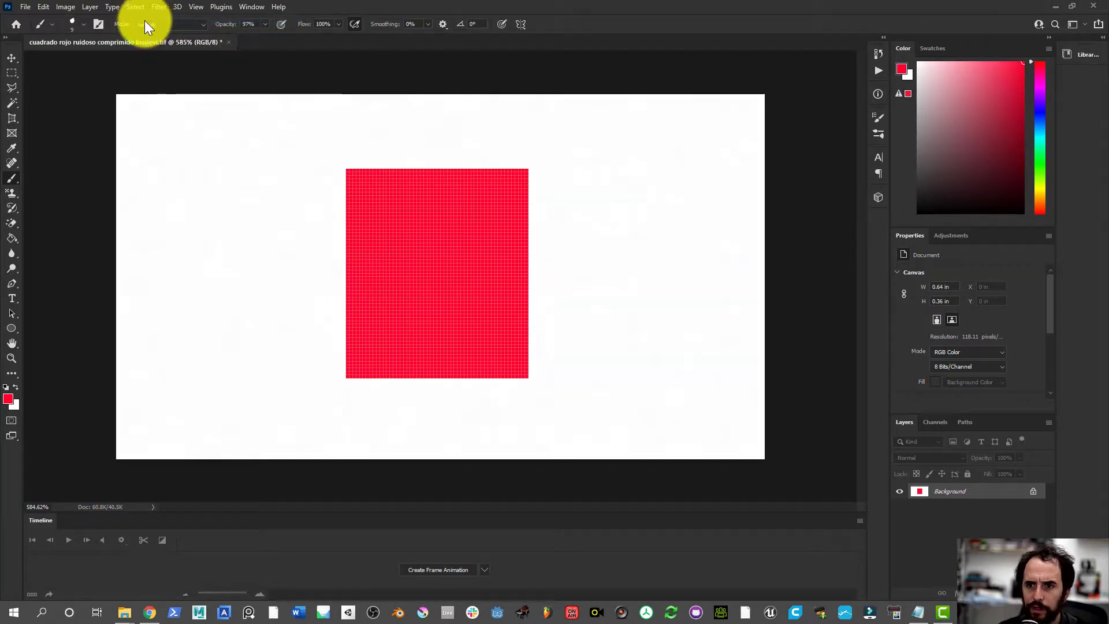
{"action": "left_click", "coordinate": [25, 7]}
{"action": "left_click", "coordinate": [52, 143]}
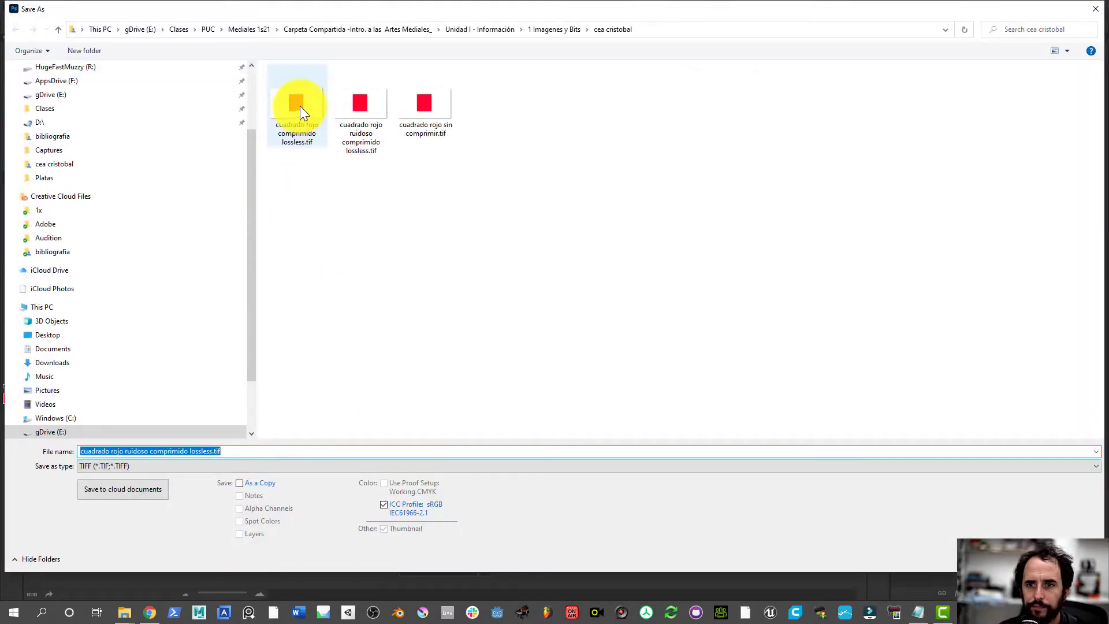
{"action": "double_click", "coordinate": [369, 112]}
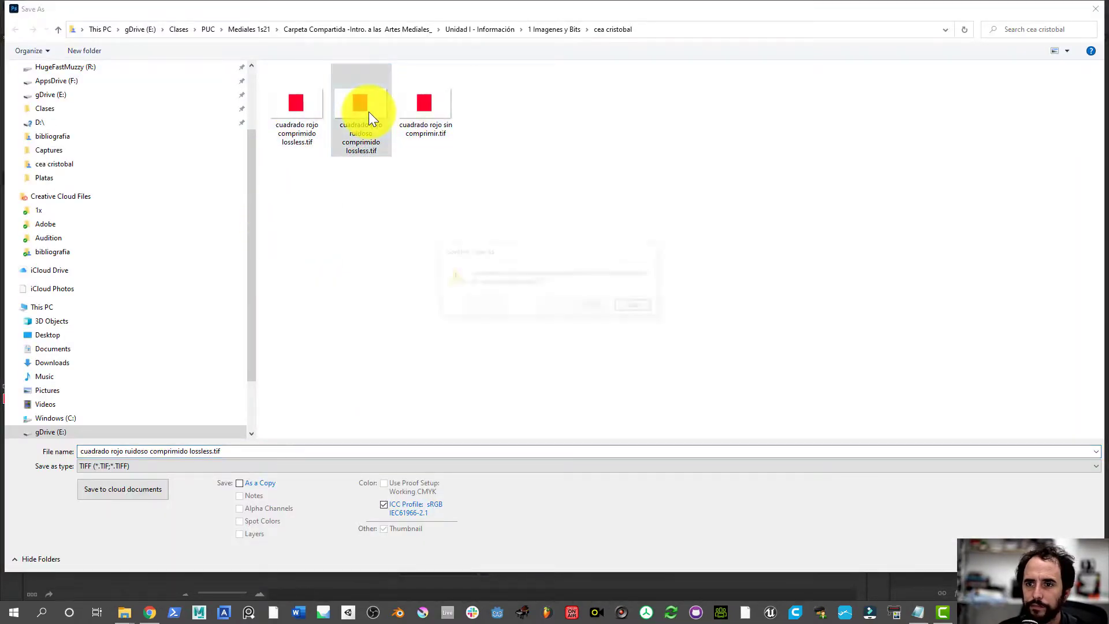
{"action": "left_click", "coordinate": [633, 306]}
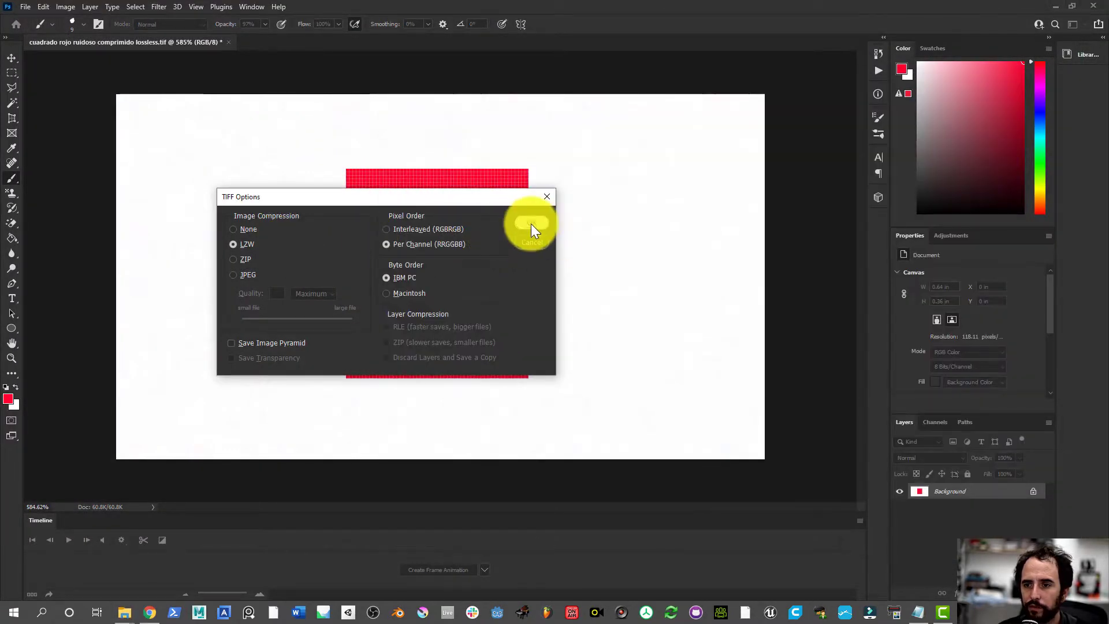
{"action": "left_click", "coordinate": [531, 224]}
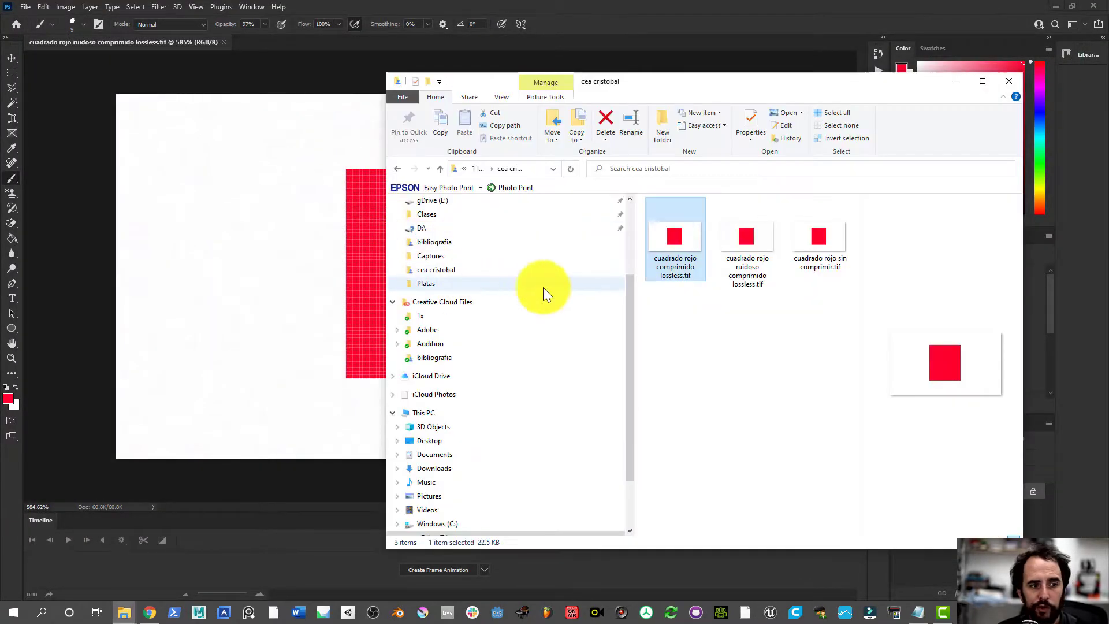
- Compare the clean 22.5 KB and noisy 44.6 KB LZW TIFF sizes in Explorer, then return to Photoshop
{"action": "left_click", "coordinate": [699, 313]}
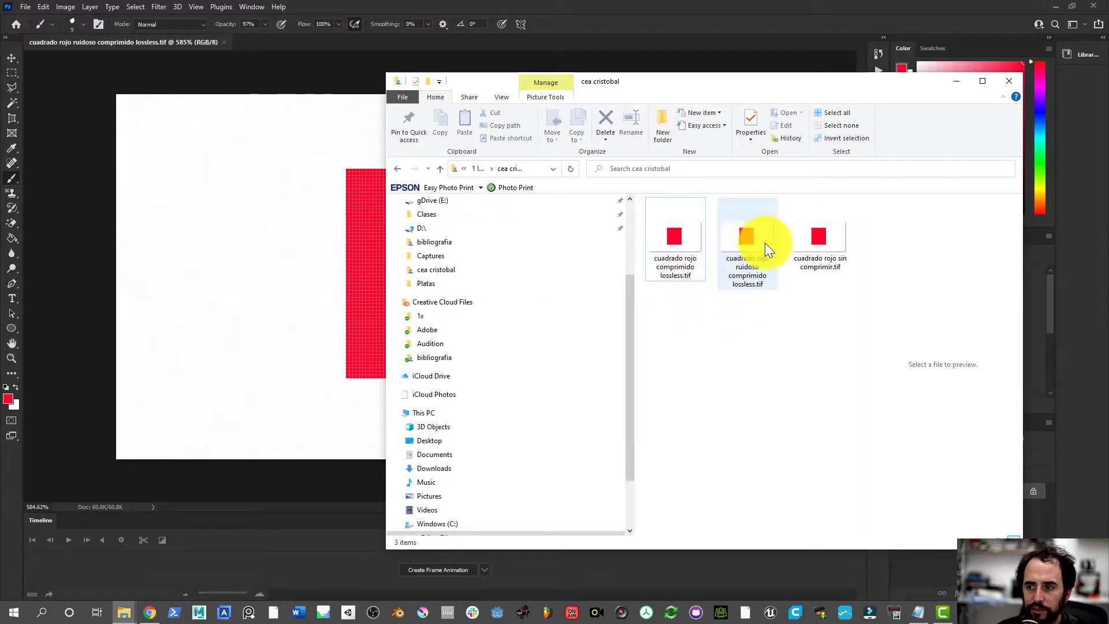
{"action": "left_click", "coordinate": [744, 247]}
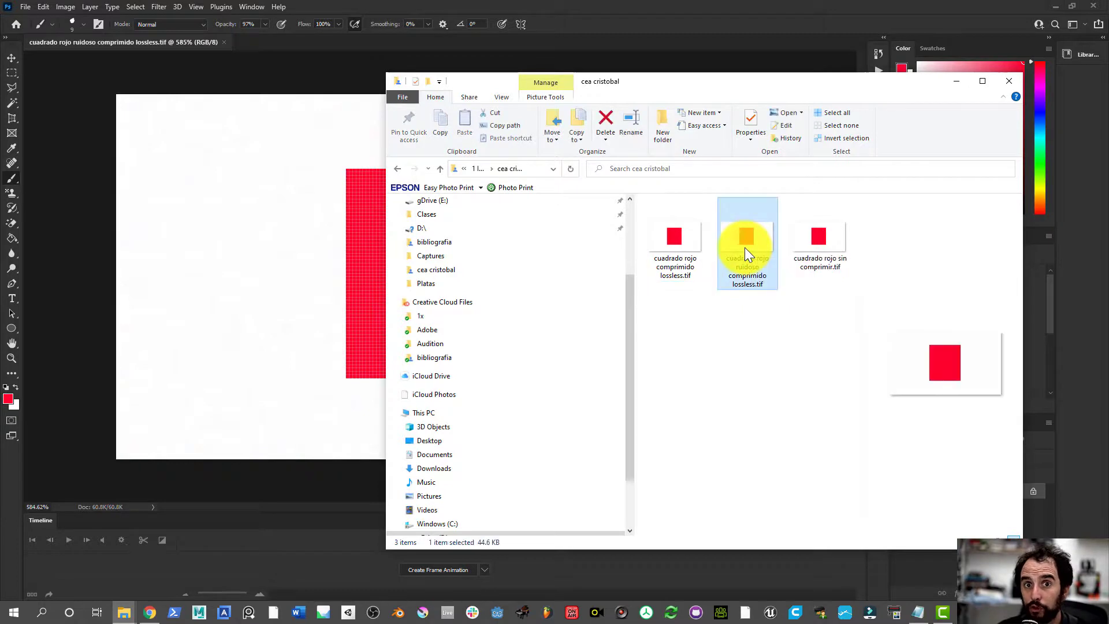
{"action": "left_click", "coordinate": [681, 254]}
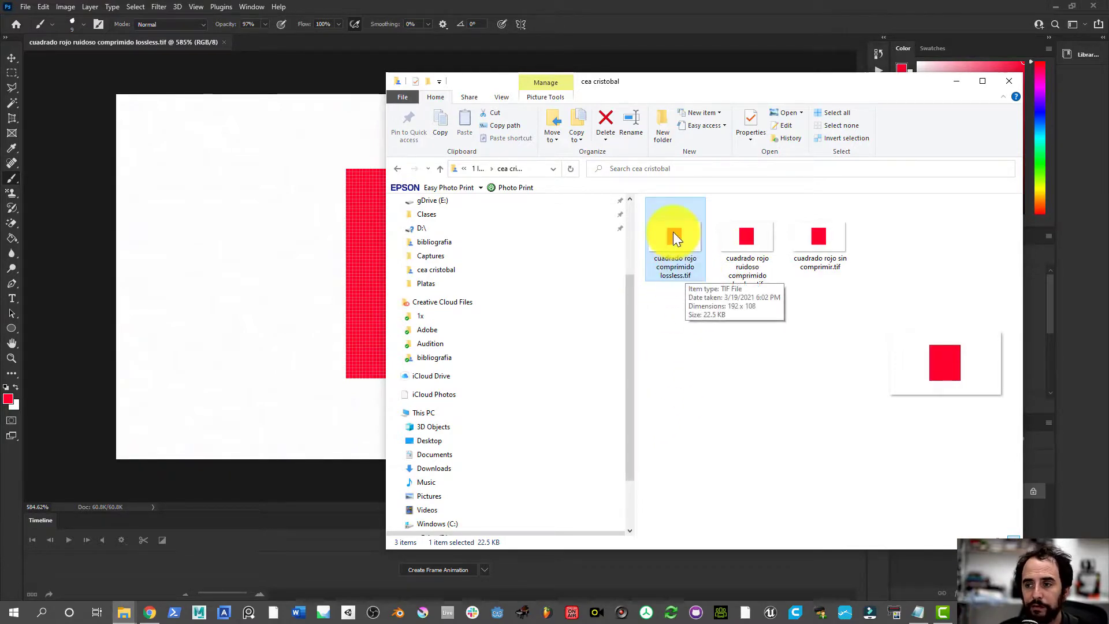
{"action": "left_click", "coordinate": [735, 237]}
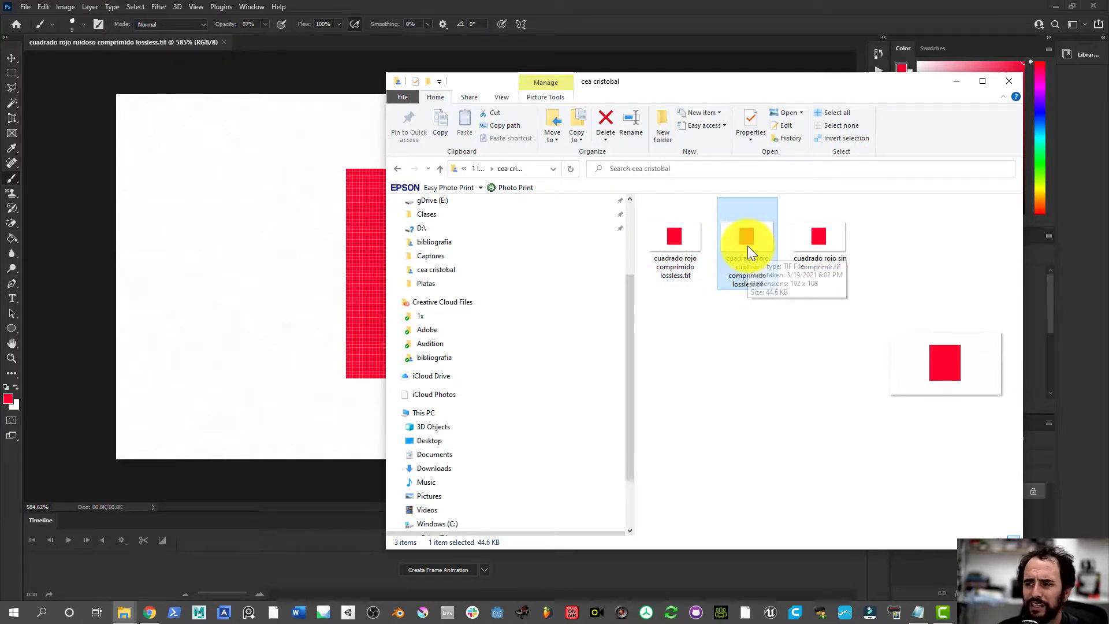
{"action": "mouse_move", "coordinate": [747, 242]}
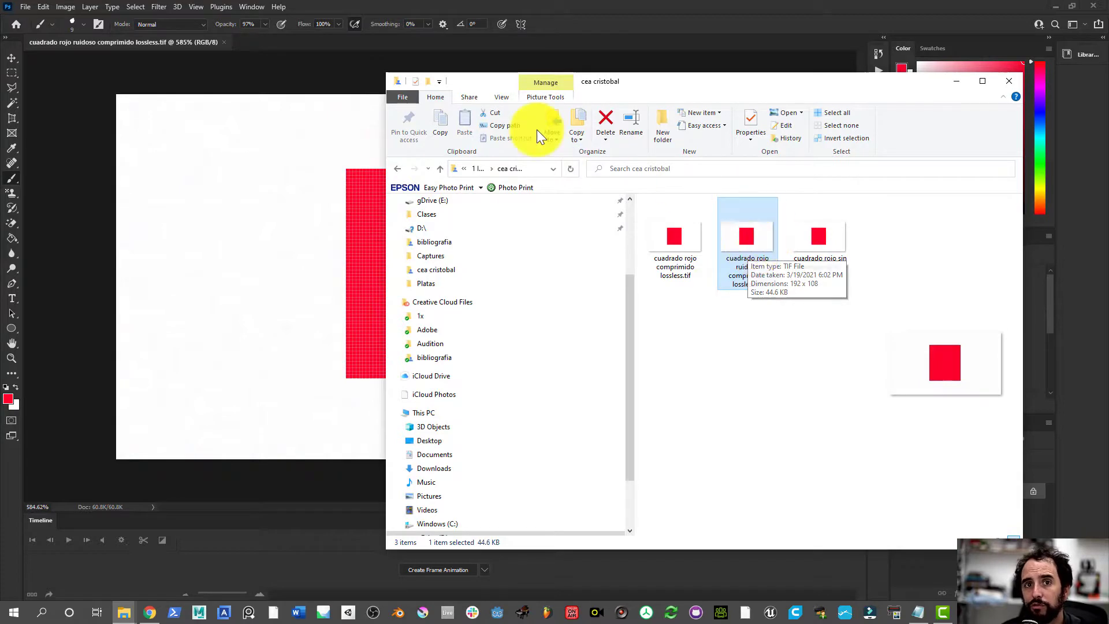
{"action": "left_click", "coordinate": [168, 3]}
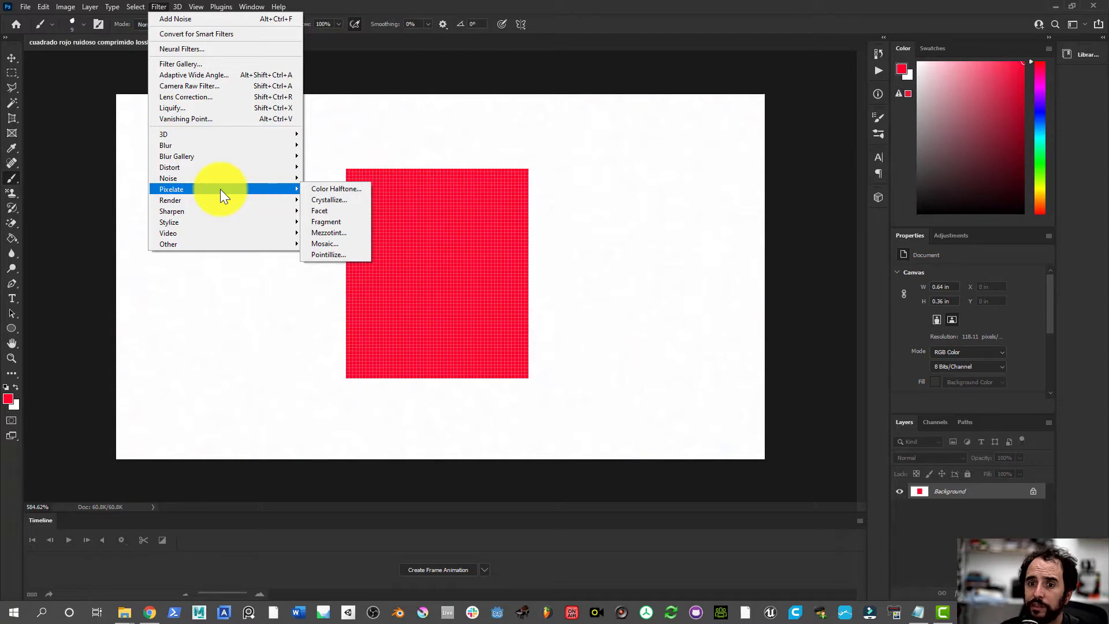
- Apply much stronger 36.21% Uniform noise to the canvas and save it over the noisy TIFF
{"action": "mouse_move", "coordinate": [168, 178]}
{"action": "left_click", "coordinate": [327, 177]}
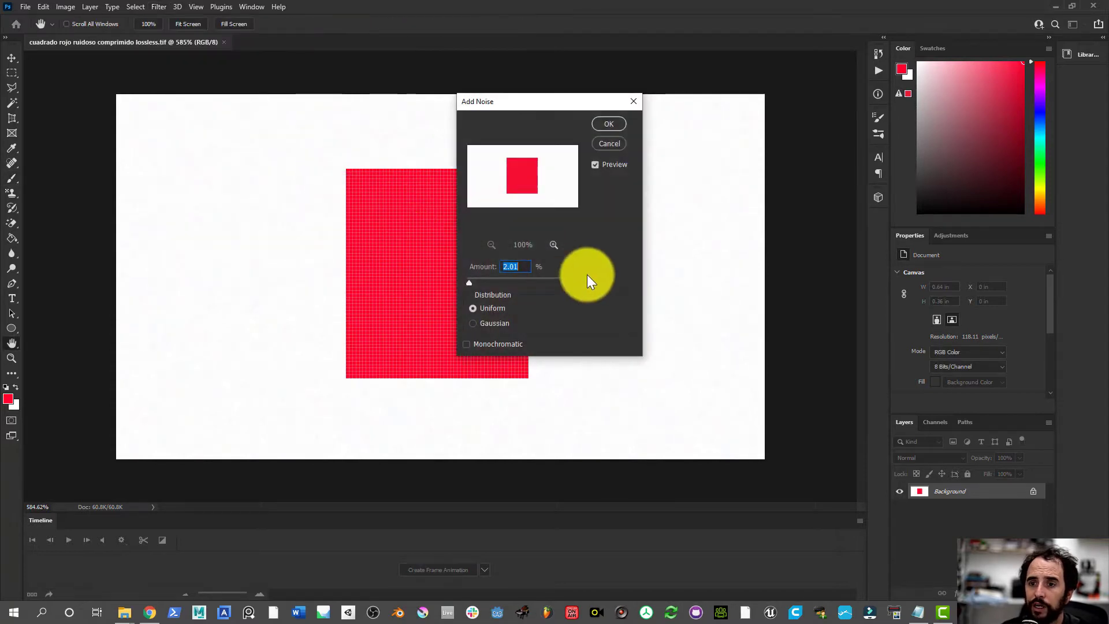
{"action": "left_click_drag", "start_coordinate": [502, 280], "coordinate": [502, 281]}
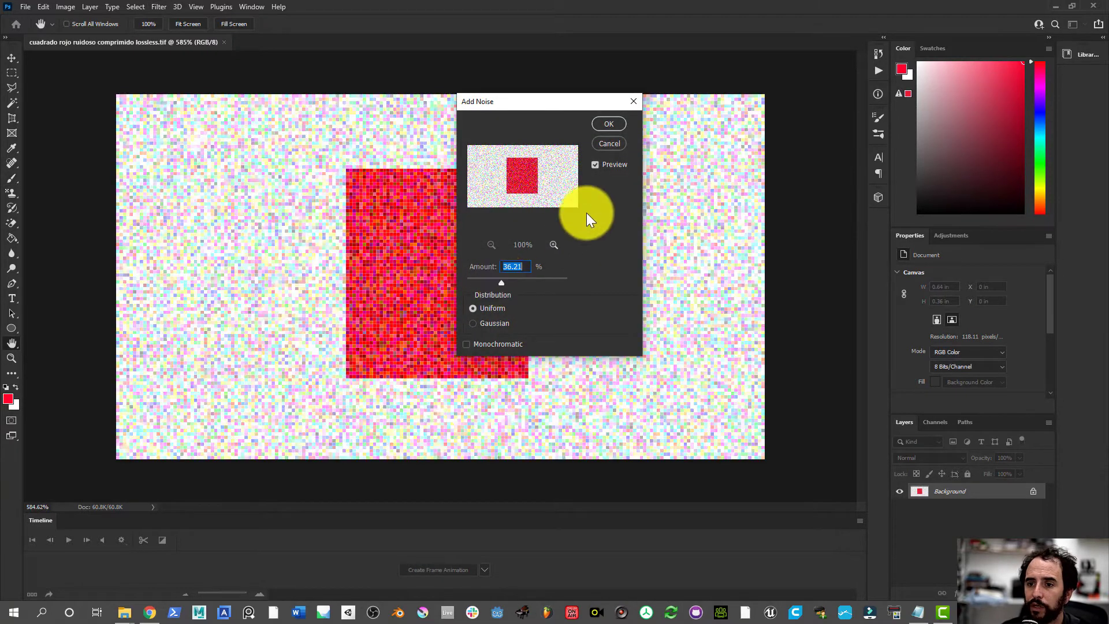
{"action": "left_click", "coordinate": [608, 123]}
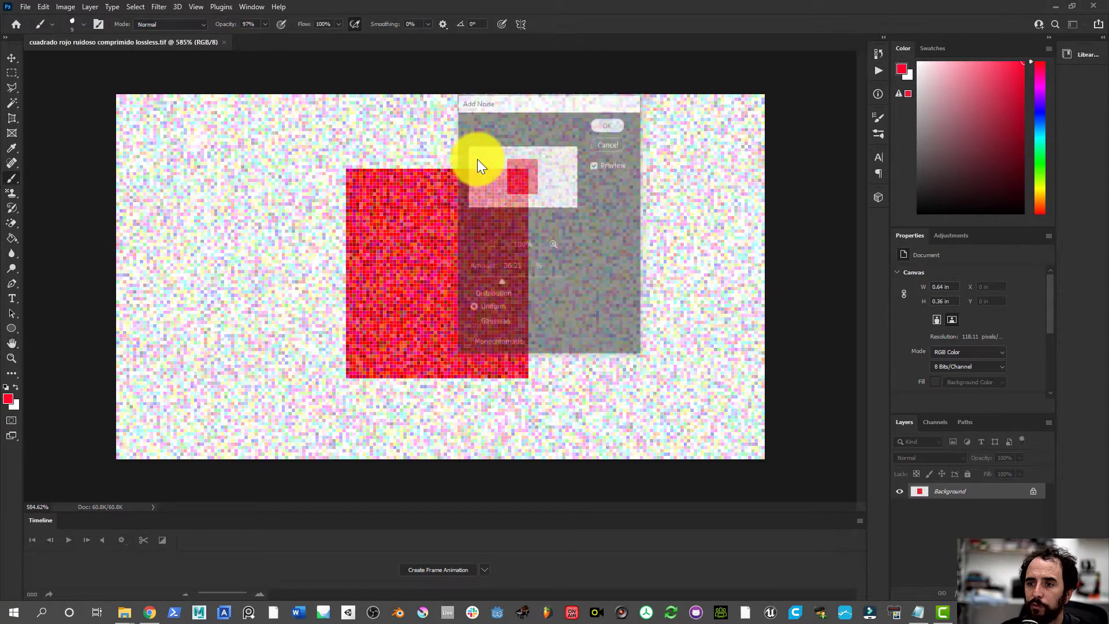
{"action": "left_click", "coordinate": [32, 9]}
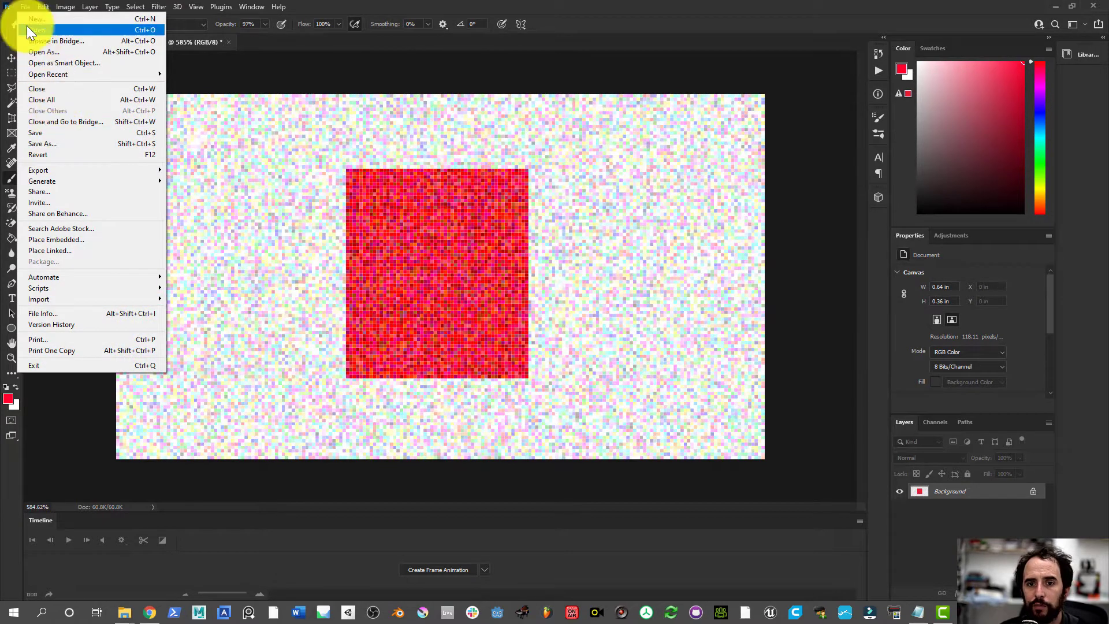
{"action": "left_click", "coordinate": [64, 137]}
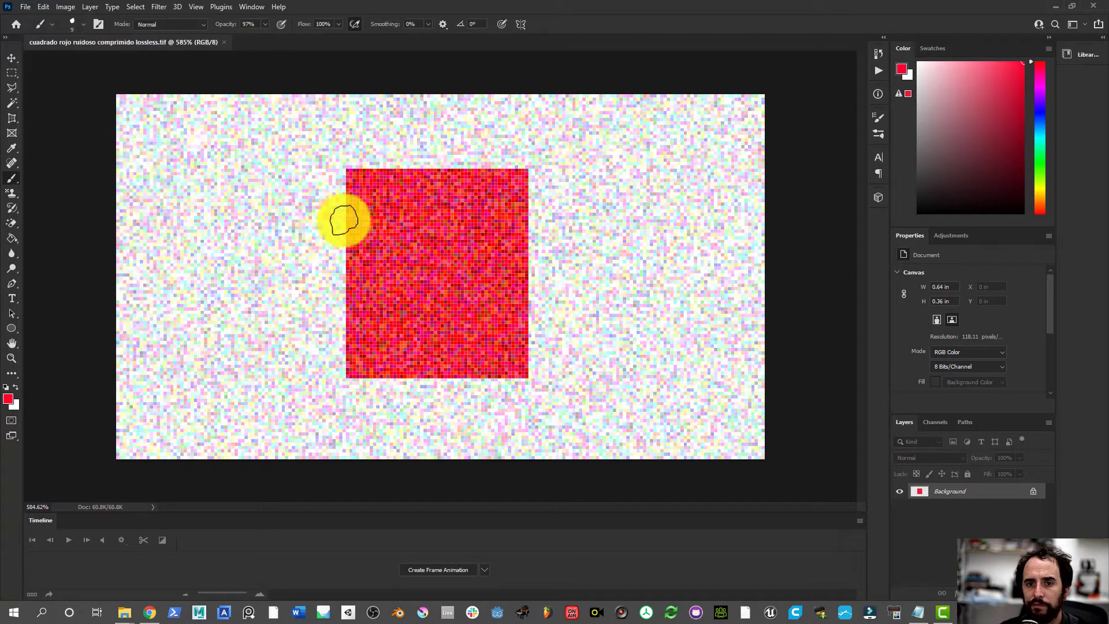
- Confirm in Explorer that cuadrado rojo ruidoso comprimido lossless.tif now measures 80.3 KB
{"action": "key", "text": "alt+Tab"}
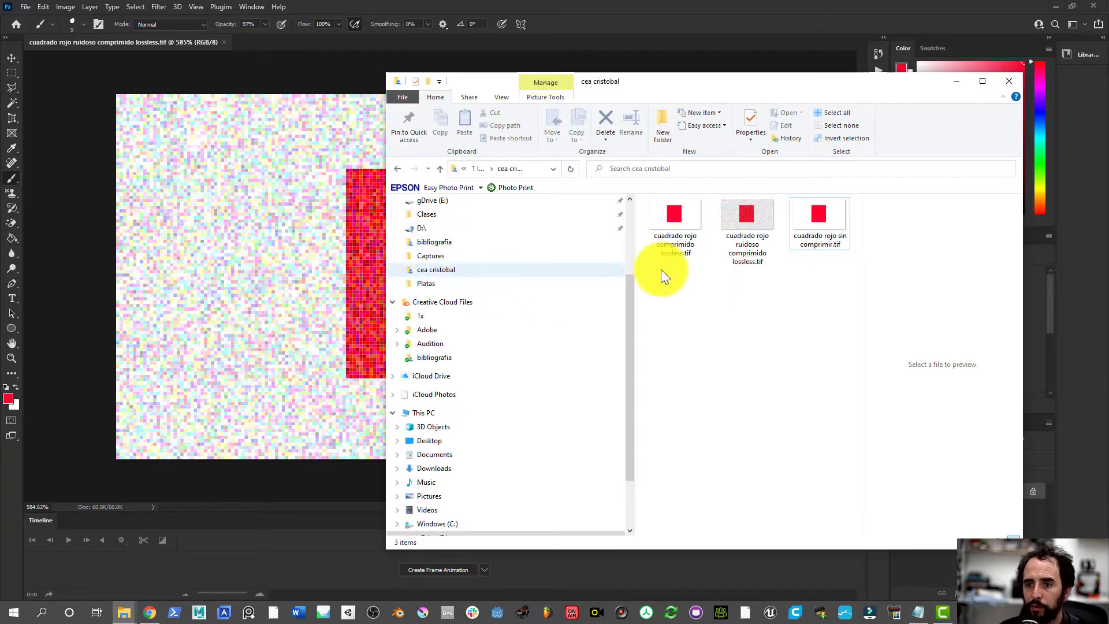
{"action": "left_click", "coordinate": [750, 212]}
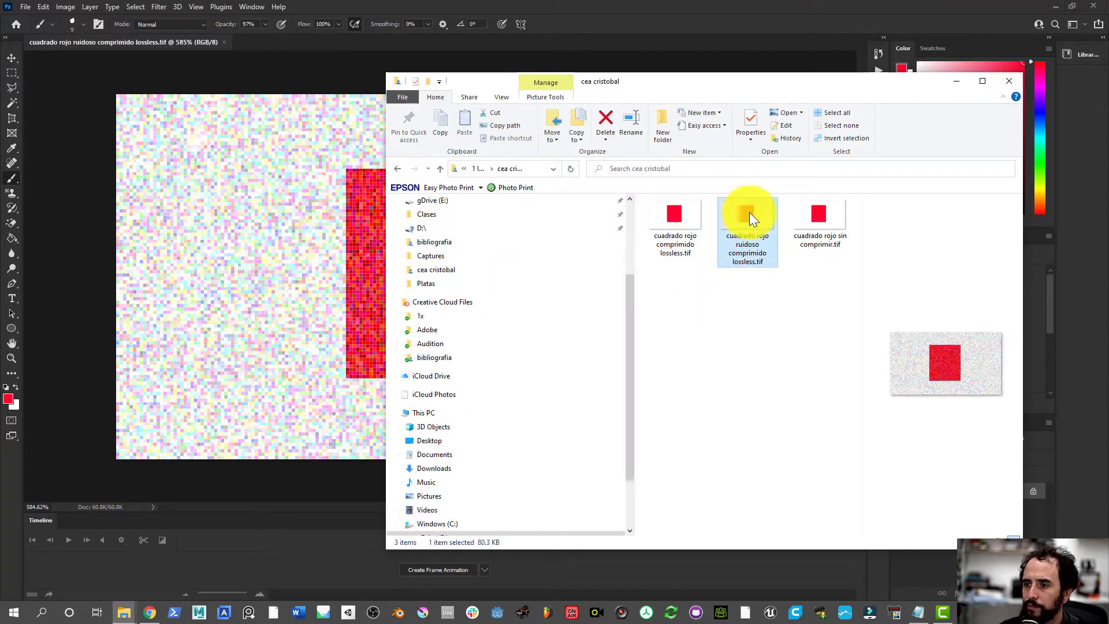
{"action": "right_click", "coordinate": [750, 213]}
{"action": "left_click", "coordinate": [739, 248]}
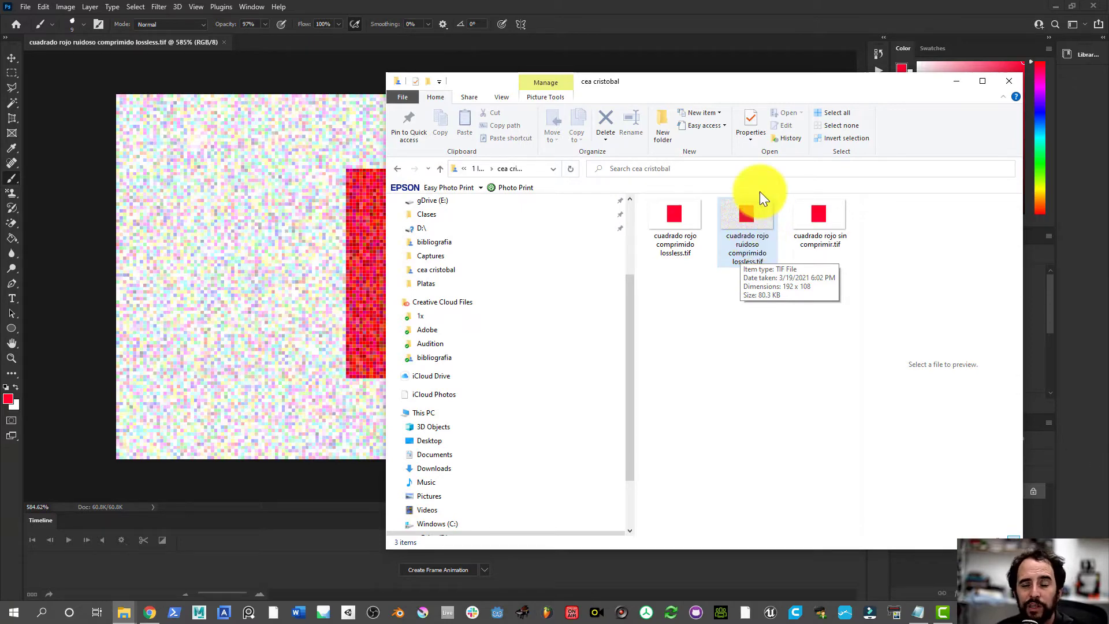
{"action": "left_click", "coordinate": [168, 70]}
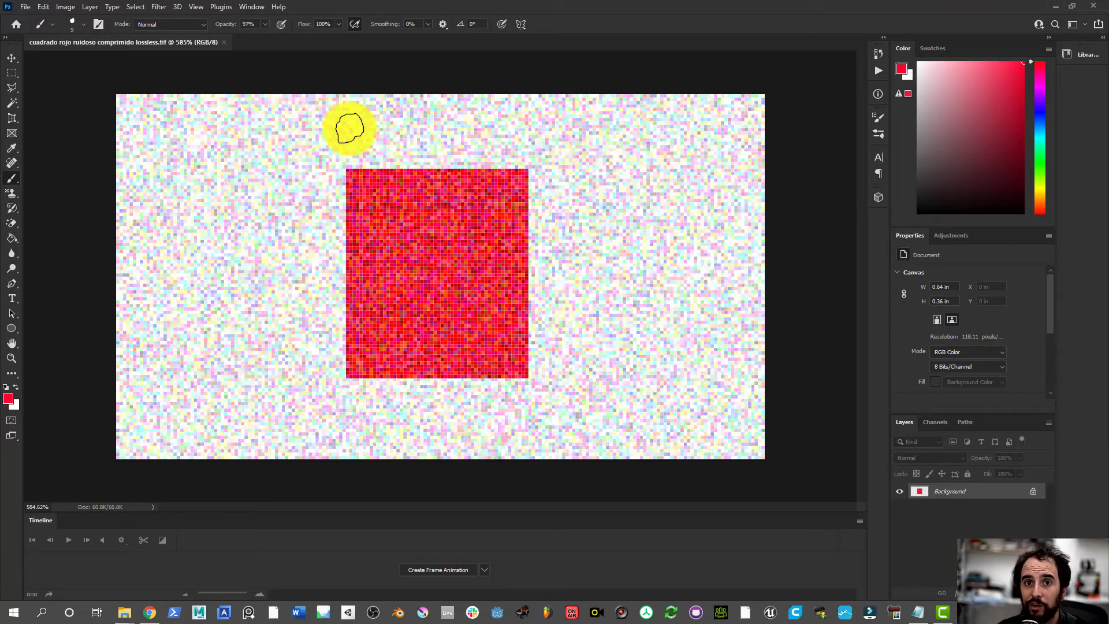
{"action": "key", "text": "alt+Tab"}
{"action": "left_click", "coordinate": [750, 215]}
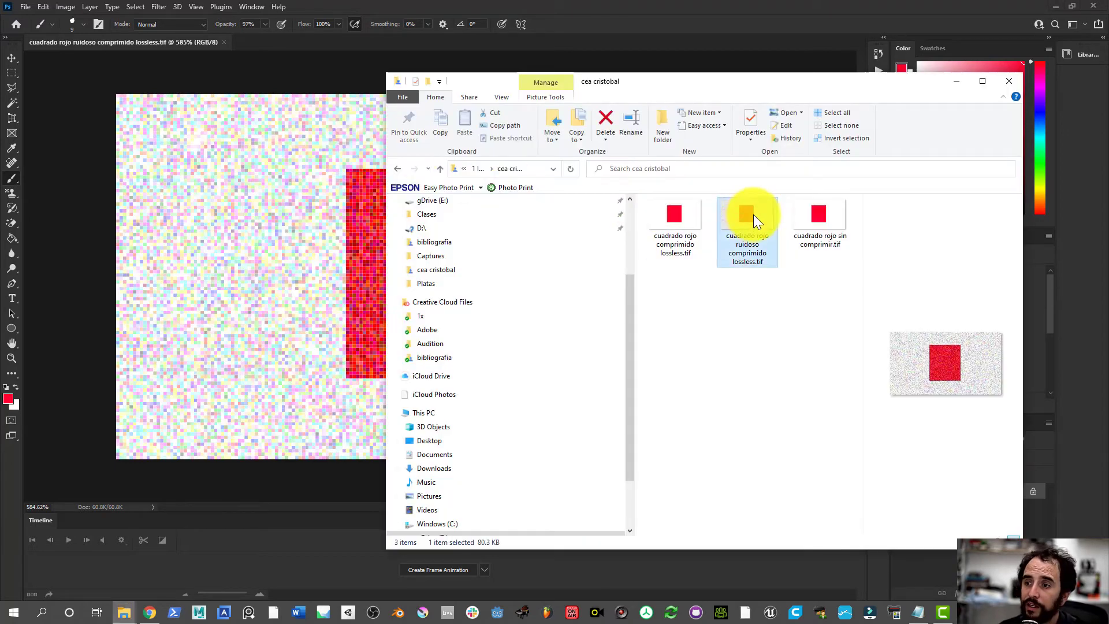